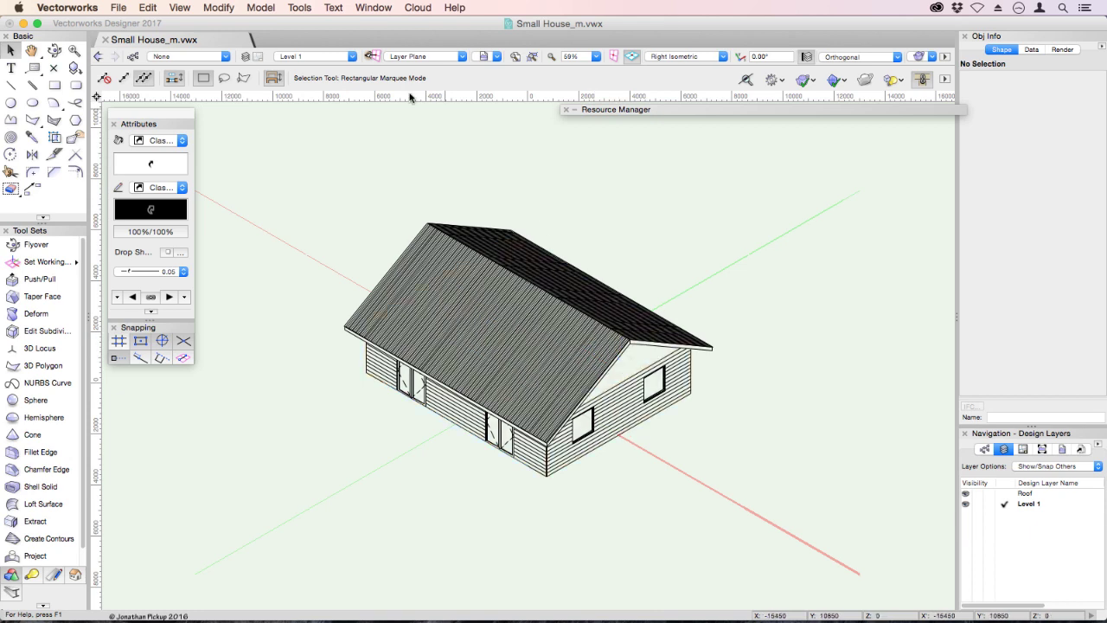
Make Roof the active layer, then select the roof and ungroup it.
{"action": "left_click", "coordinate": [345, 56]}
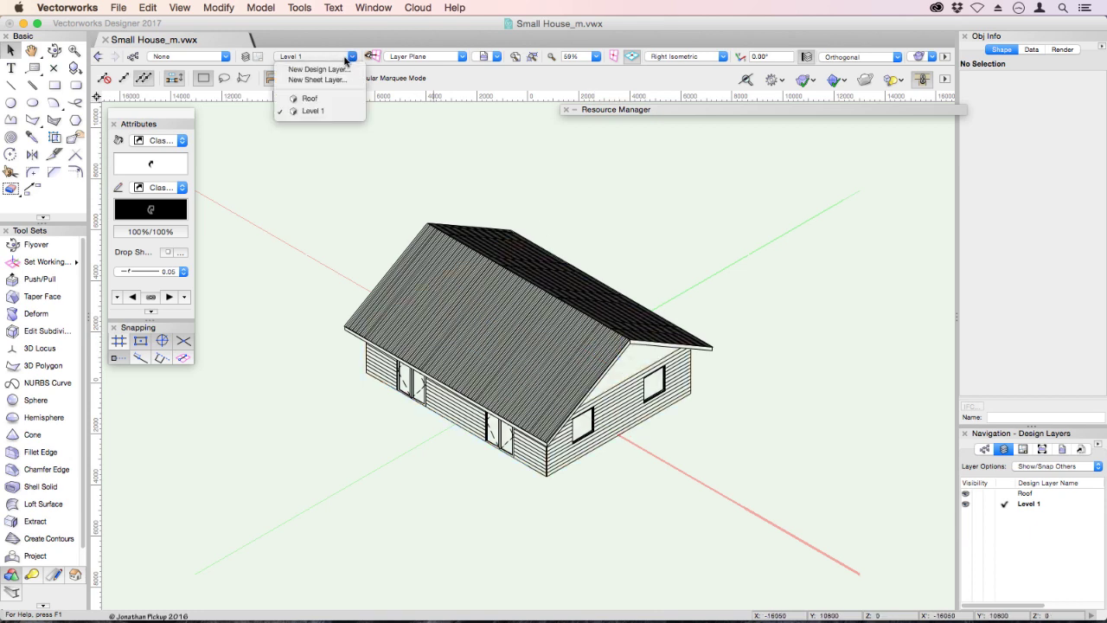
{"action": "left_click", "coordinate": [316, 99]}
{"action": "left_click", "coordinate": [630, 374]}
{"action": "key", "text": "super+u"}
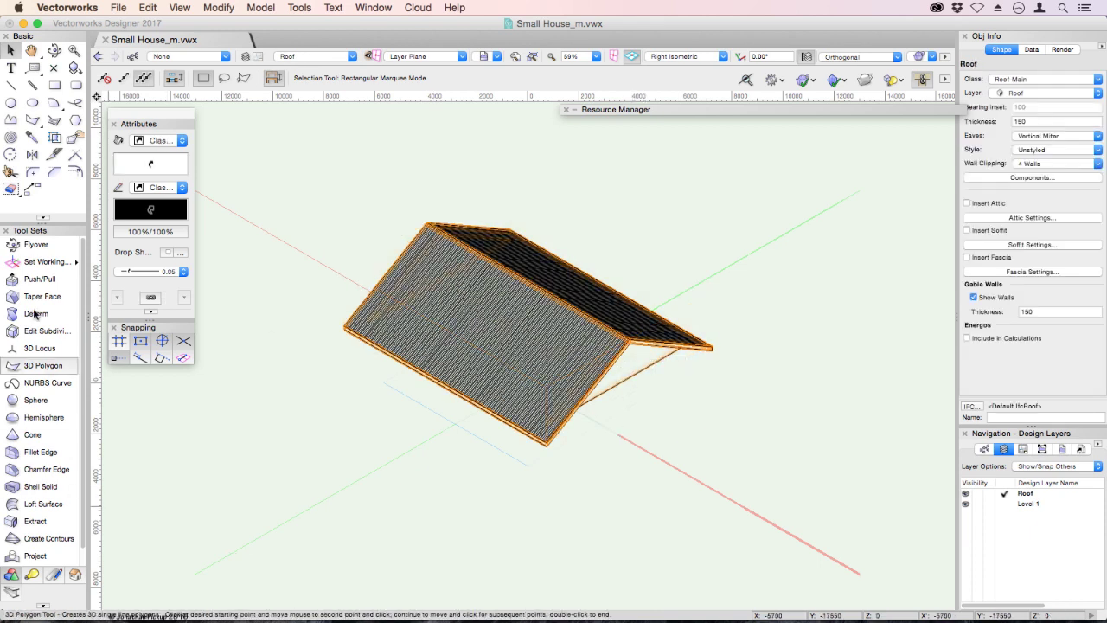
Extract the near gable face as a polygon and give it WeatherBoard hatch fill.
{"action": "left_click", "coordinate": [37, 520]}
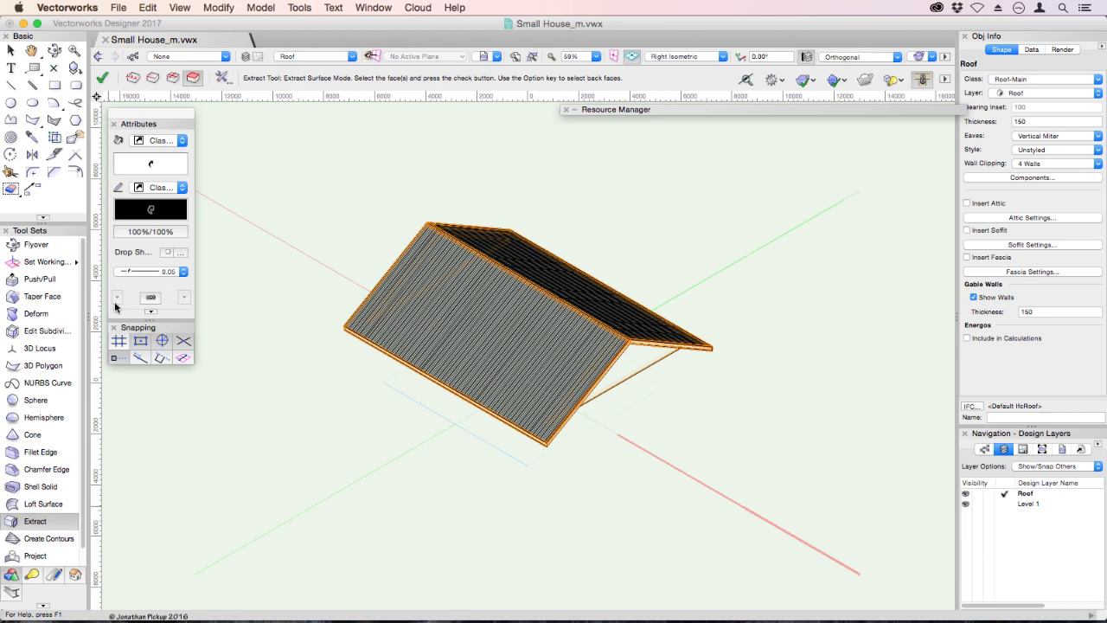
{"action": "left_click", "coordinate": [625, 369]}
{"action": "key", "text": "Return"}
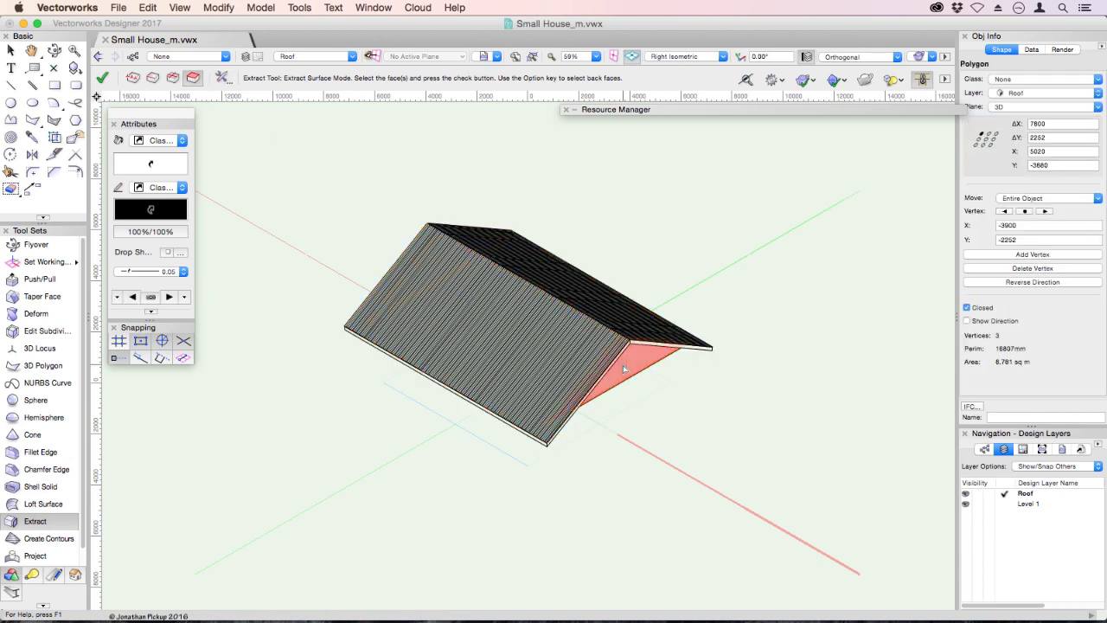
{"action": "left_click", "coordinate": [169, 142]}
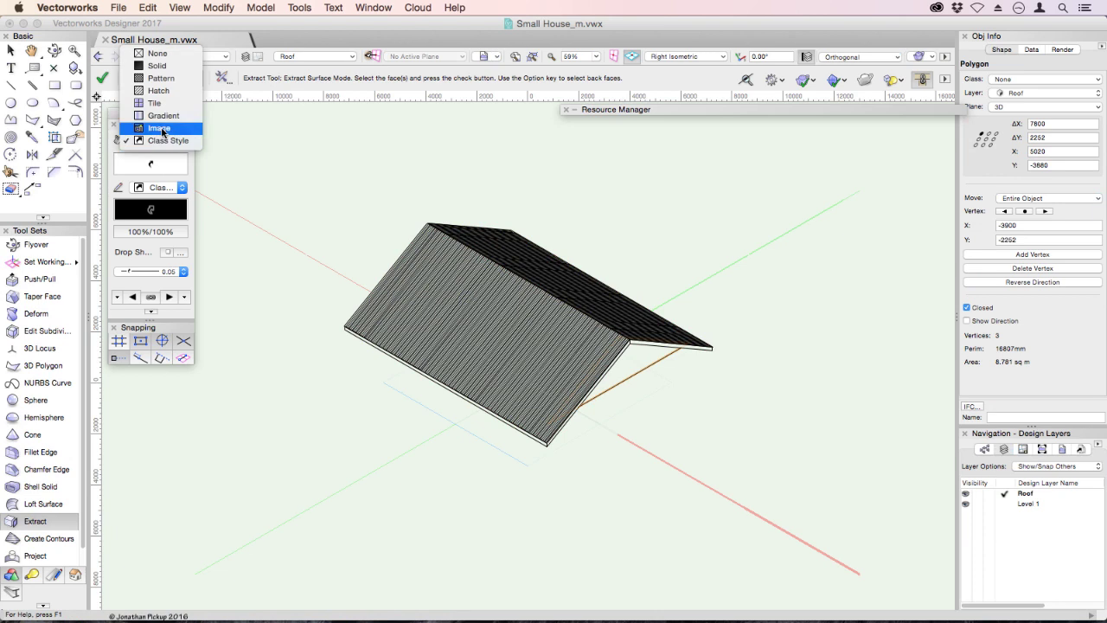
{"action": "left_click", "coordinate": [160, 96]}
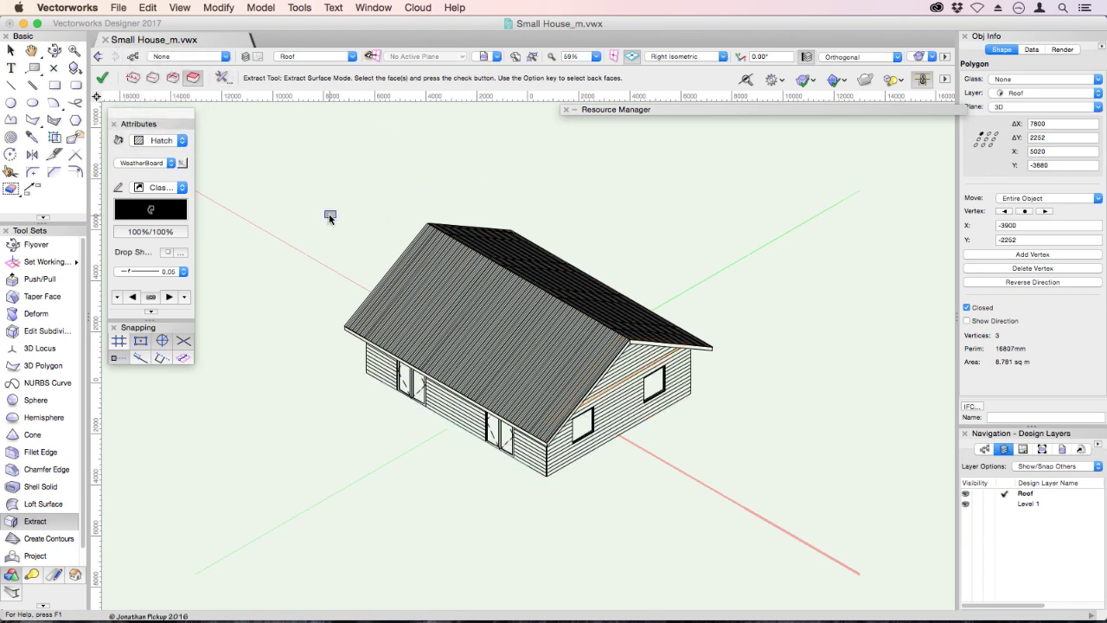
Orbit the house to its other side and set Layer Options to Active Only.
{"action": "left_click", "coordinate": [53, 50]}
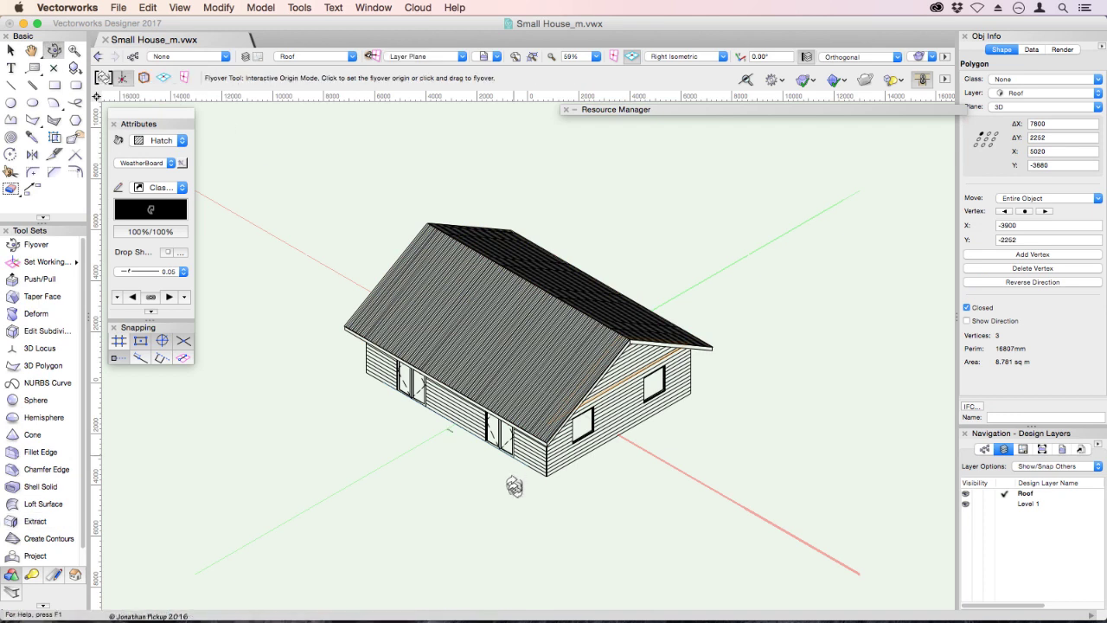
{"action": "left_click_drag", "start_coordinate": [493, 415], "coordinate": [582, 402]}
{"action": "right_click", "coordinate": [428, 194]}
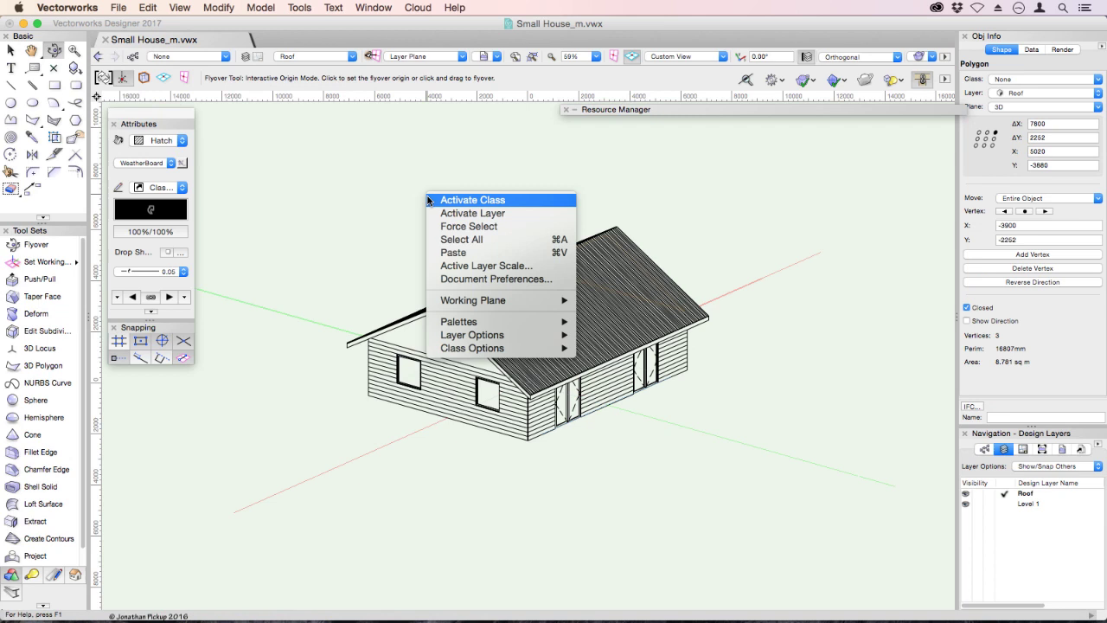
{"action": "mouse_move", "coordinate": [471, 334]}
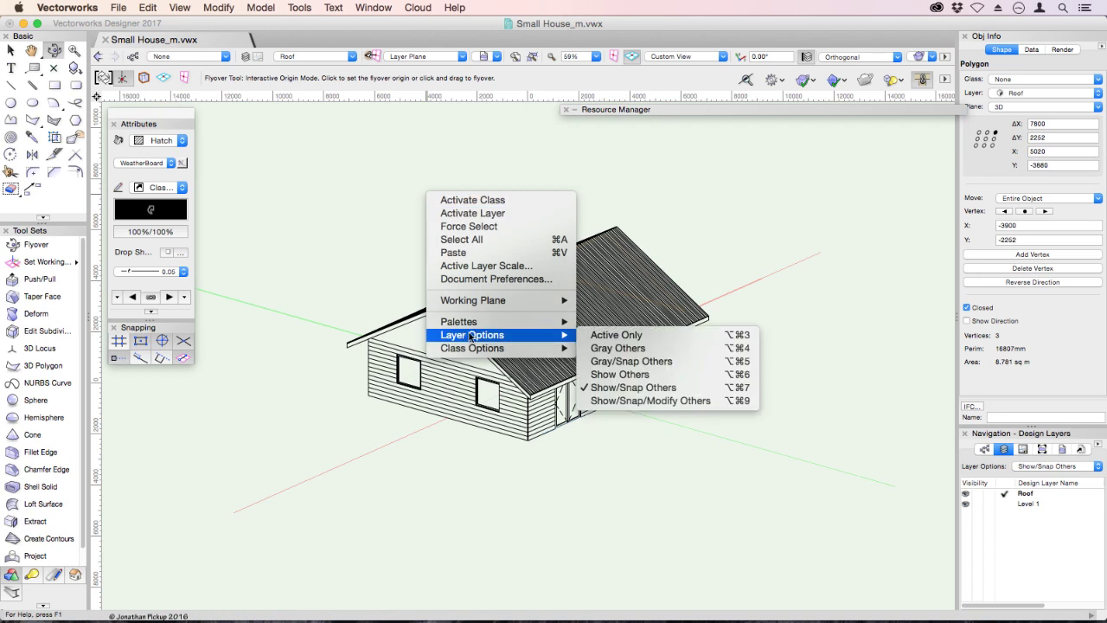
{"action": "left_click", "coordinate": [614, 335]}
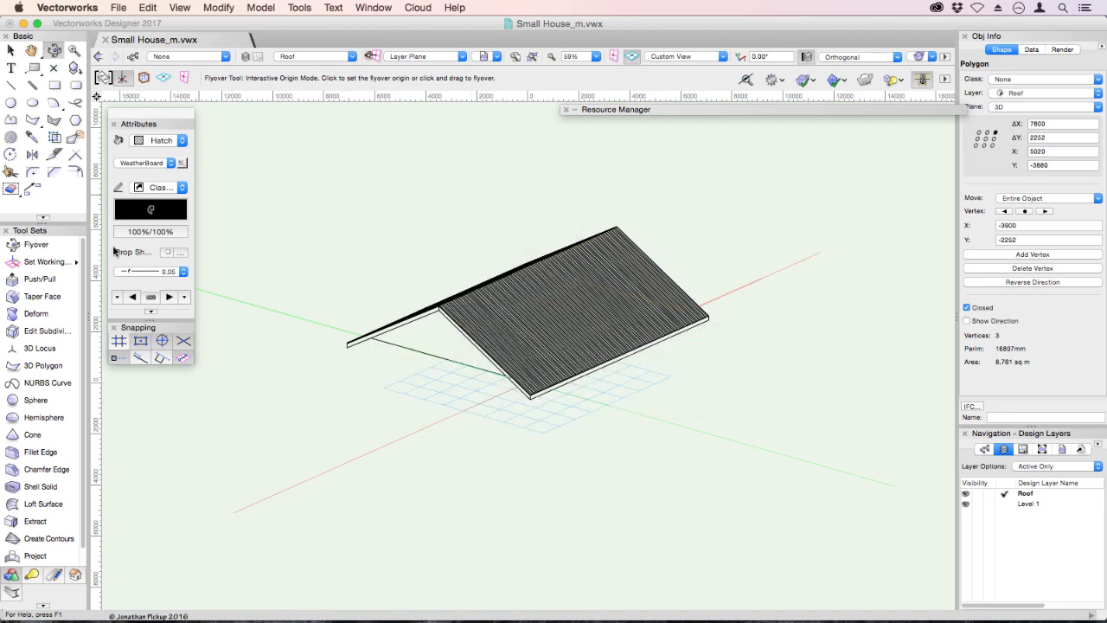
Extract the opposite gable face as a polygon with WeatherBoard hatch fill.
{"action": "left_click", "coordinate": [34, 521]}
{"action": "left_click", "coordinate": [418, 345]}
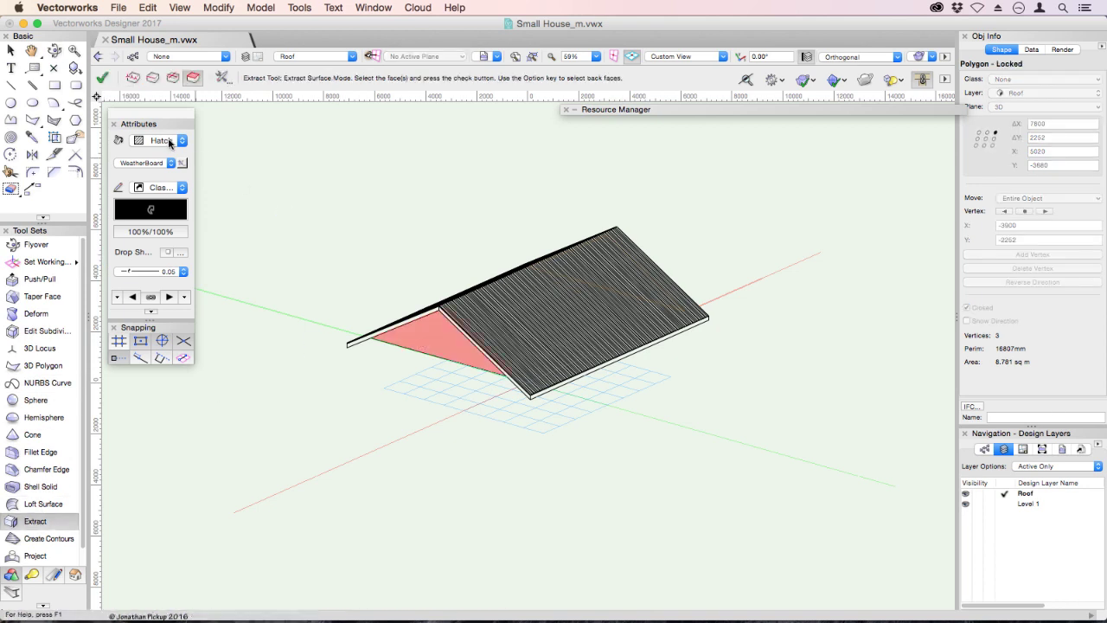
{"action": "key", "text": "Return"}
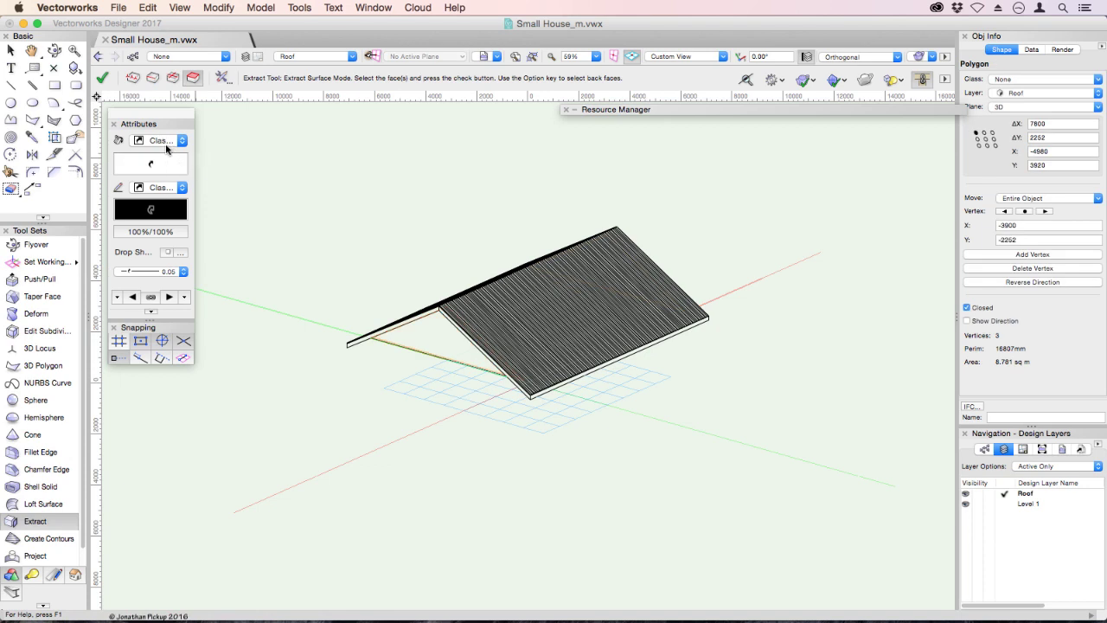
{"action": "left_click", "coordinate": [167, 149]}
{"action": "left_click", "coordinate": [166, 94]}
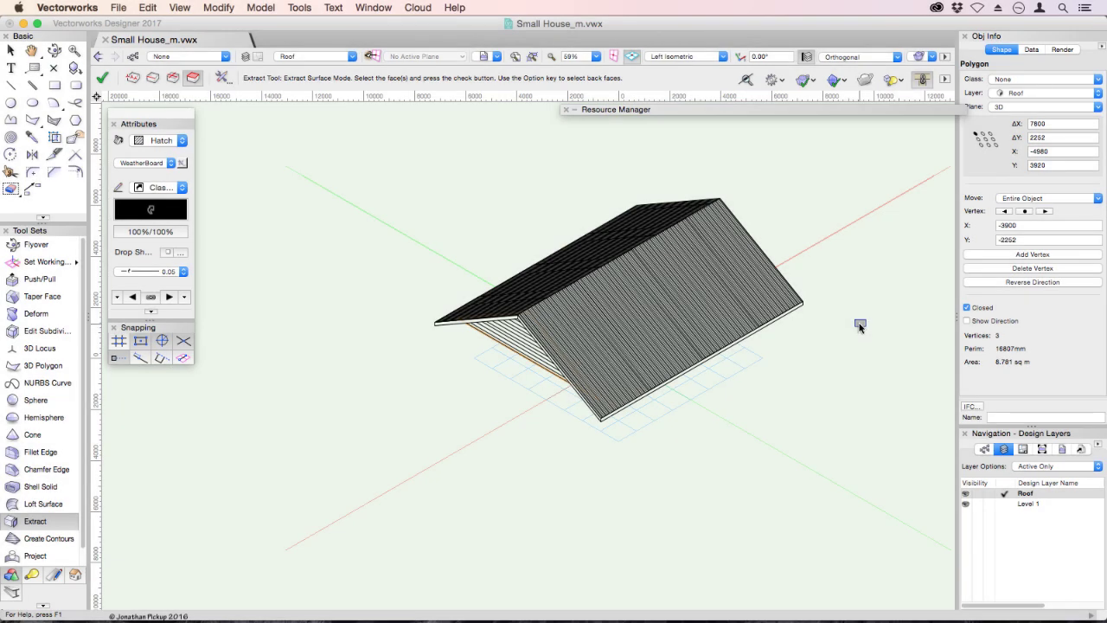
Create a new design layer named 'Sections/Elevations' with Edit Properties ticked.
{"action": "left_click", "coordinate": [350, 57]}
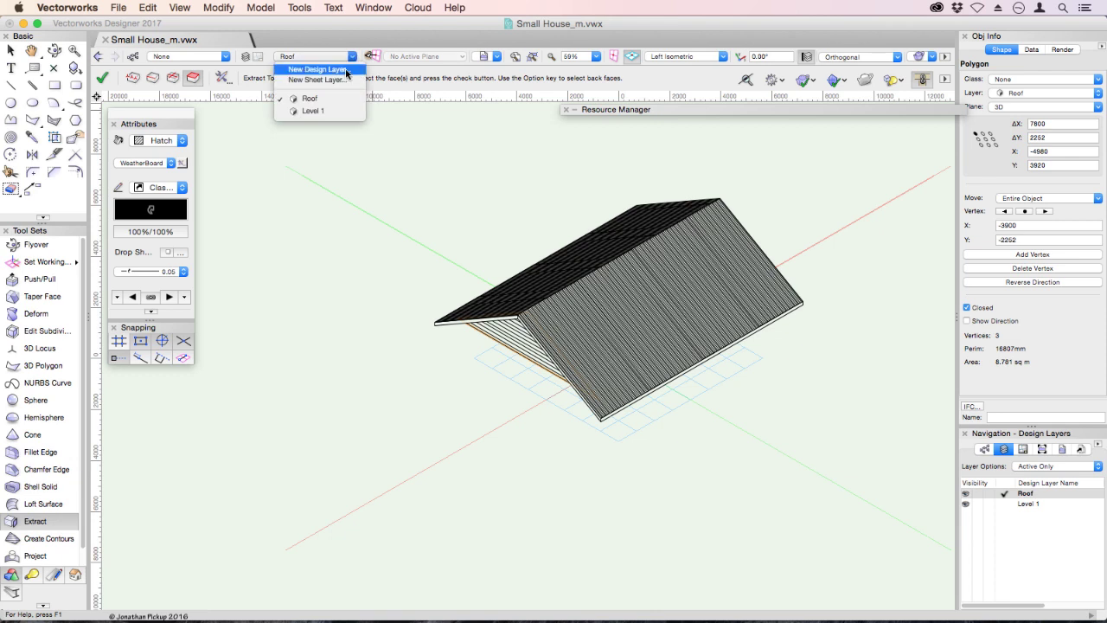
{"action": "left_click", "coordinate": [996, 530]}
{"action": "right_click", "coordinate": [1016, 525]}
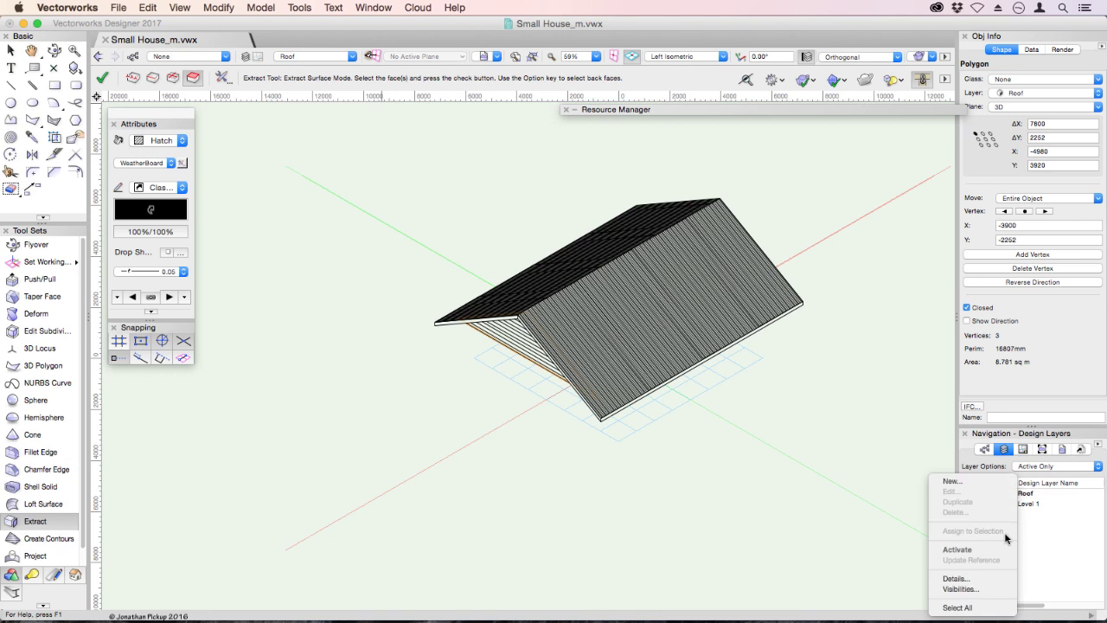
{"action": "left_click", "coordinate": [973, 482]}
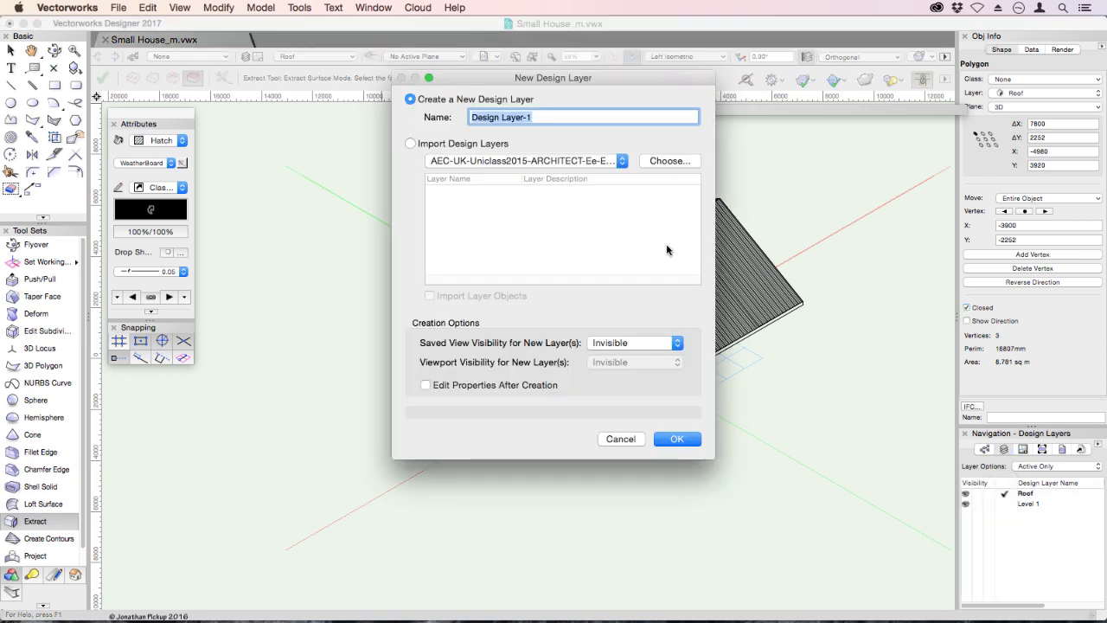
{"action": "type", "text": "Sections/Elev"}
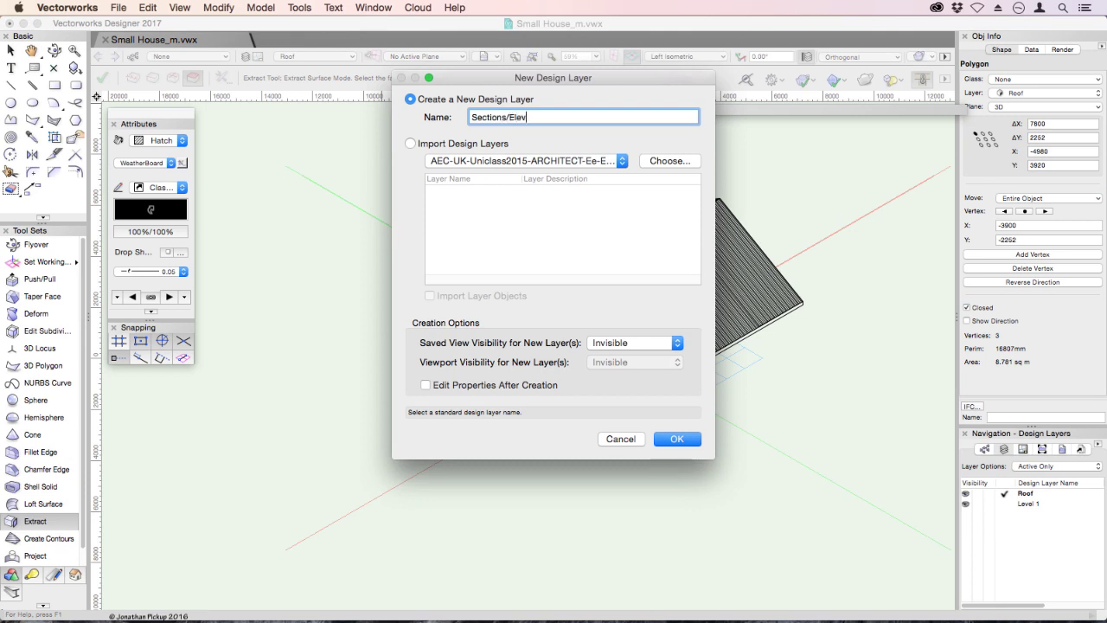
{"action": "type", "text": "ations"}
{"action": "left_click", "coordinate": [462, 387]}
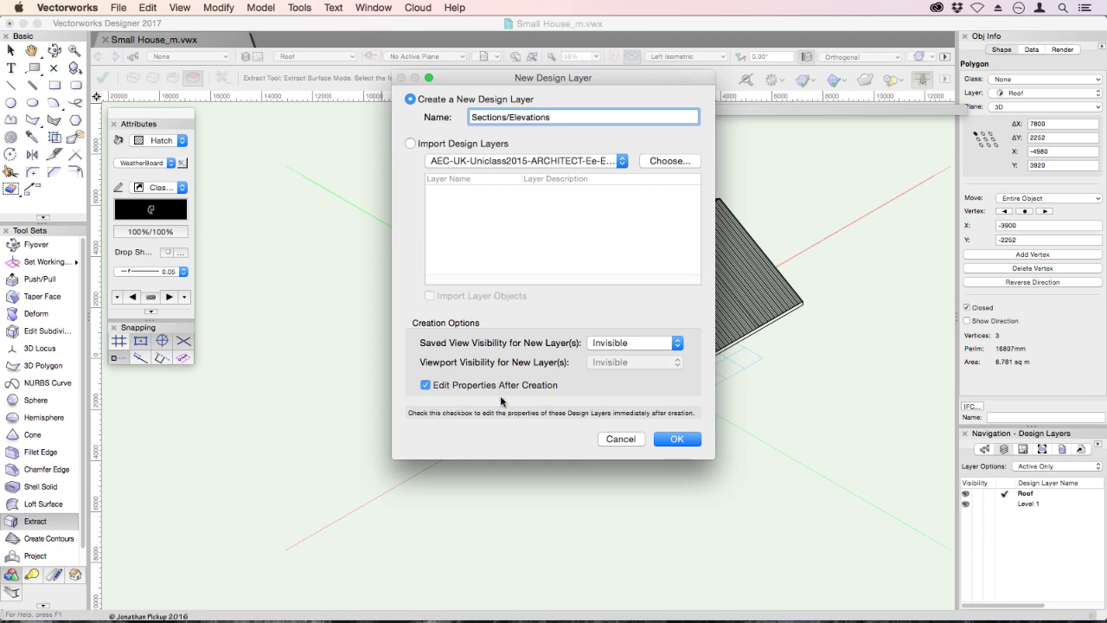
{"action": "left_click", "coordinate": [665, 441]}
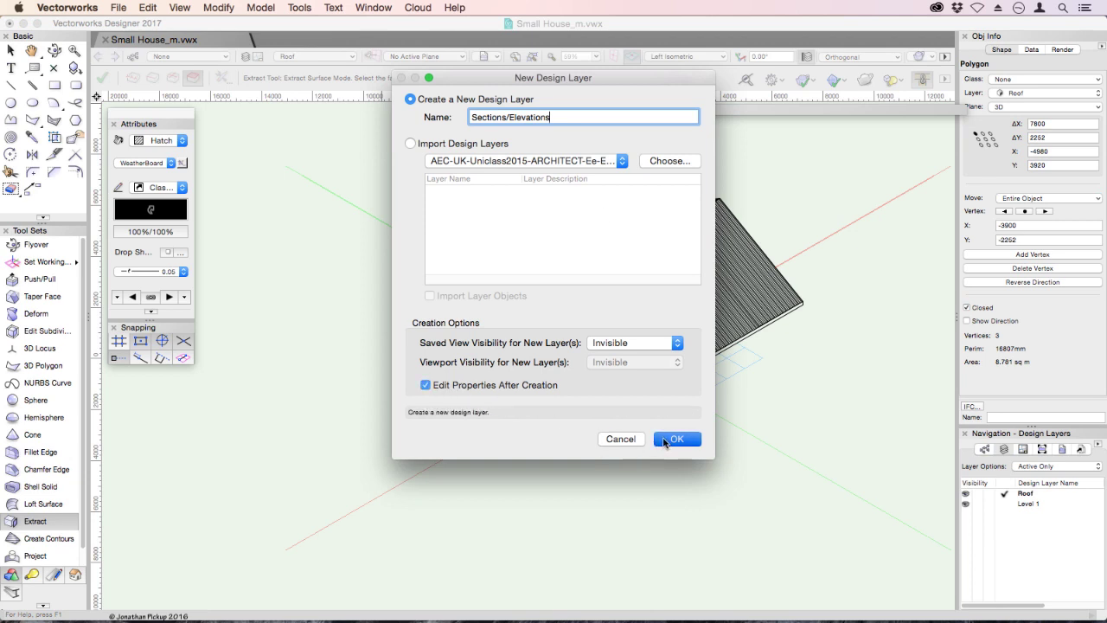
Set the new layer's elevation to 0 and wall height to 0.
{"action": "double_click", "coordinate": [515, 185]}
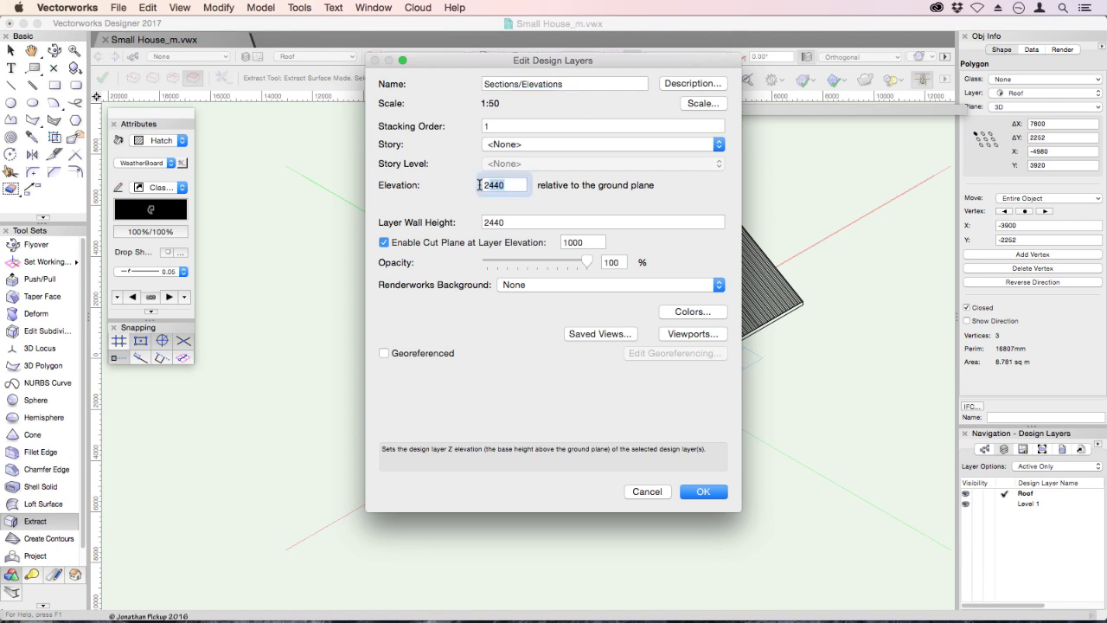
{"action": "type", "text": "0"}
{"action": "key", "text": "Tab"}
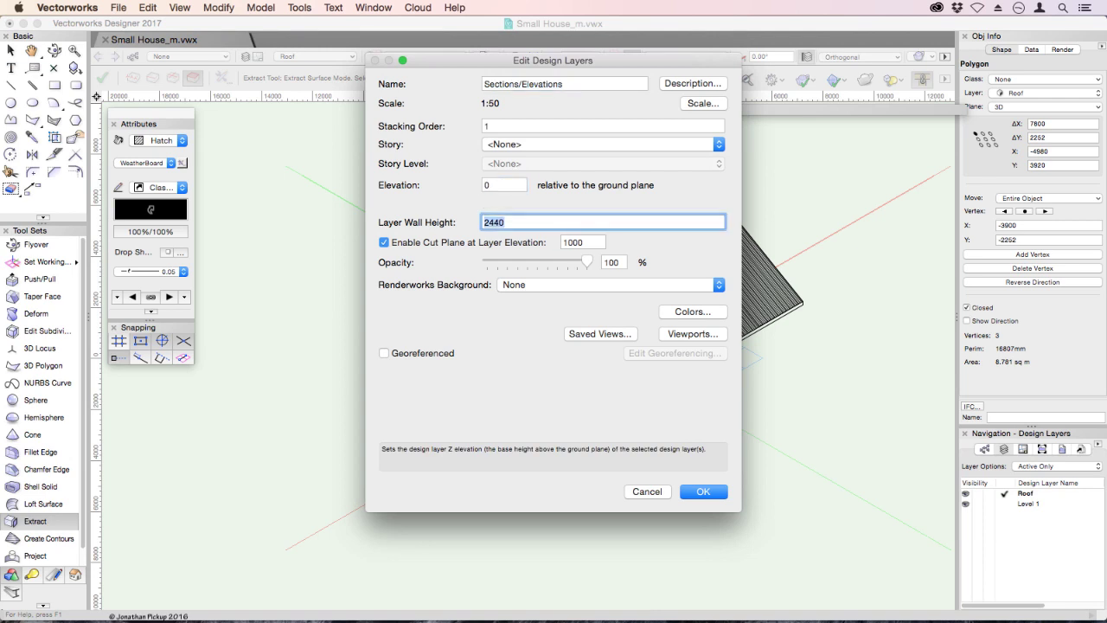
{"action": "type", "text": "0"}
{"action": "key", "text": "Tab"}
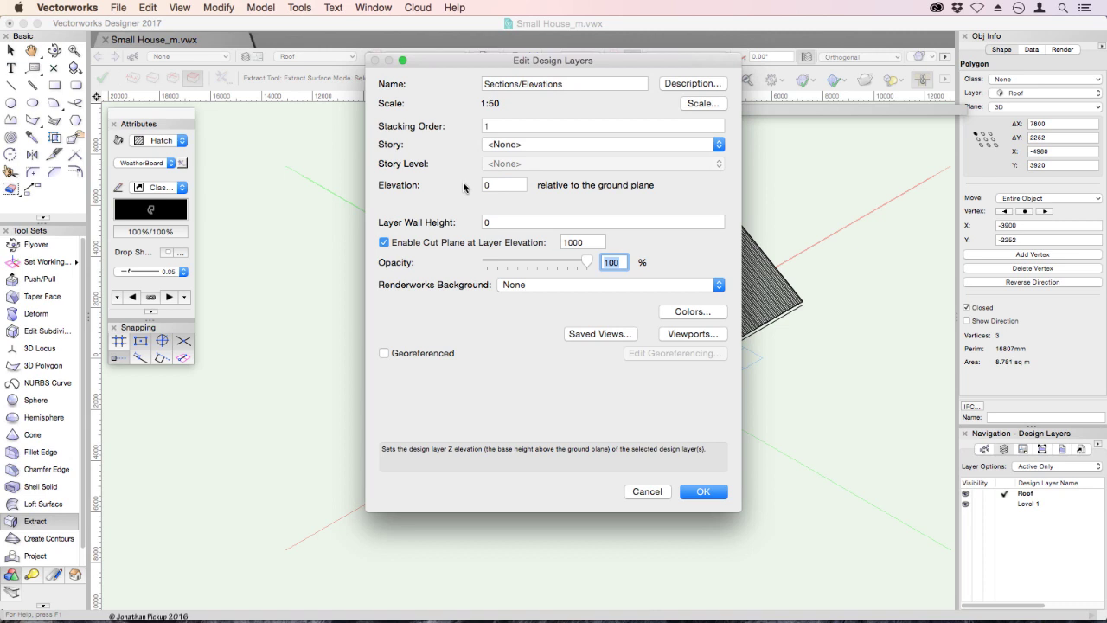
{"action": "left_click", "coordinate": [498, 185]}
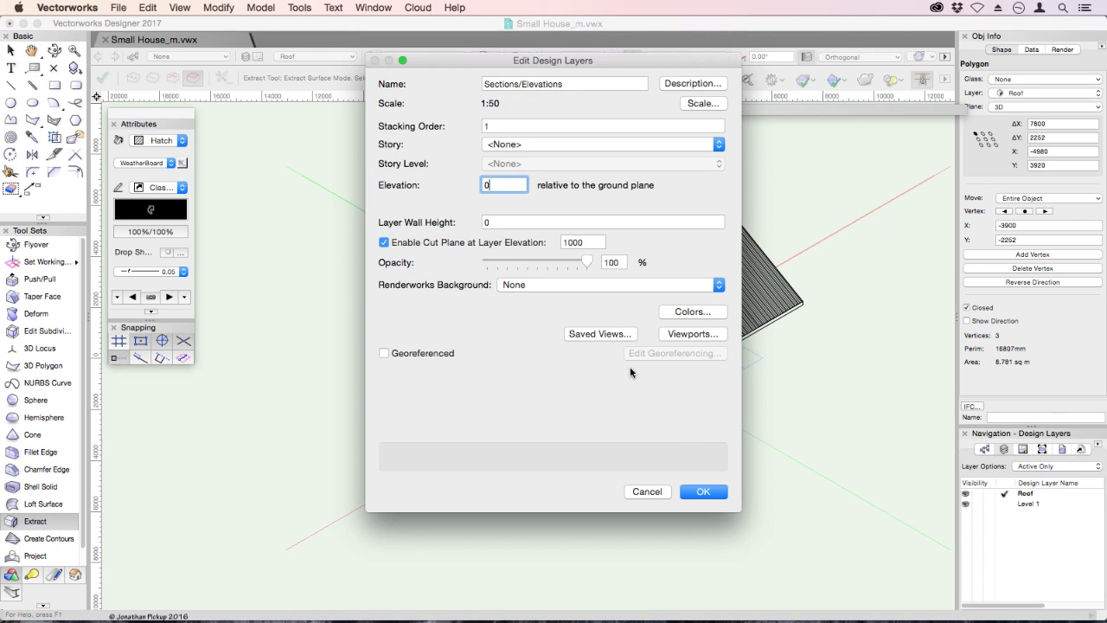
Apply the layer settings, make Roof active again, and switch to Front view.
{"action": "left_click", "coordinate": [702, 491]}
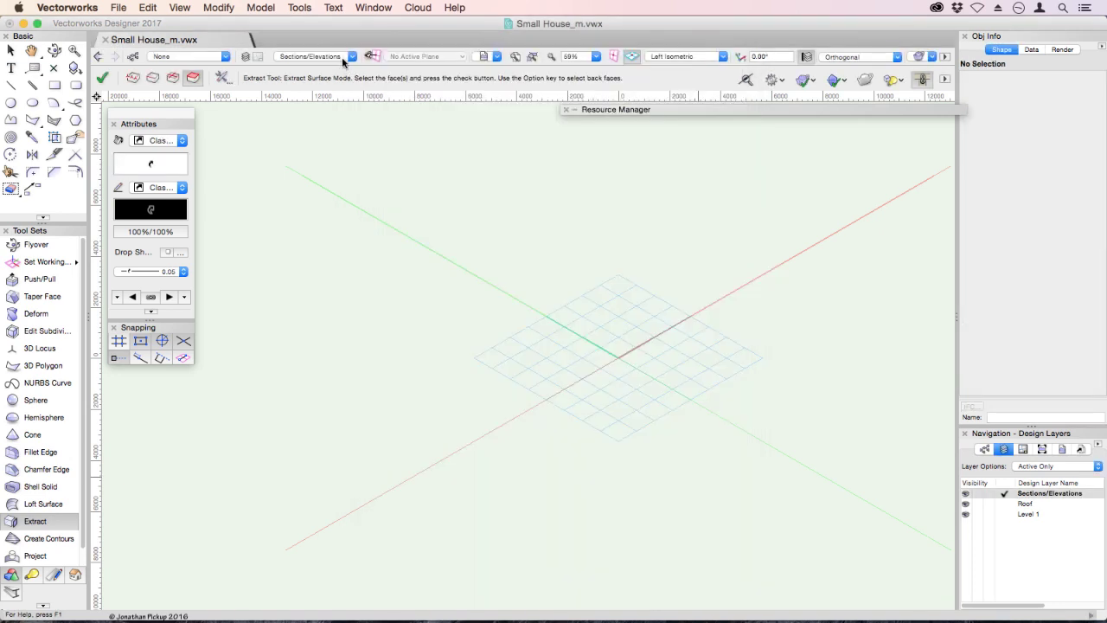
{"action": "left_click", "coordinate": [343, 58]}
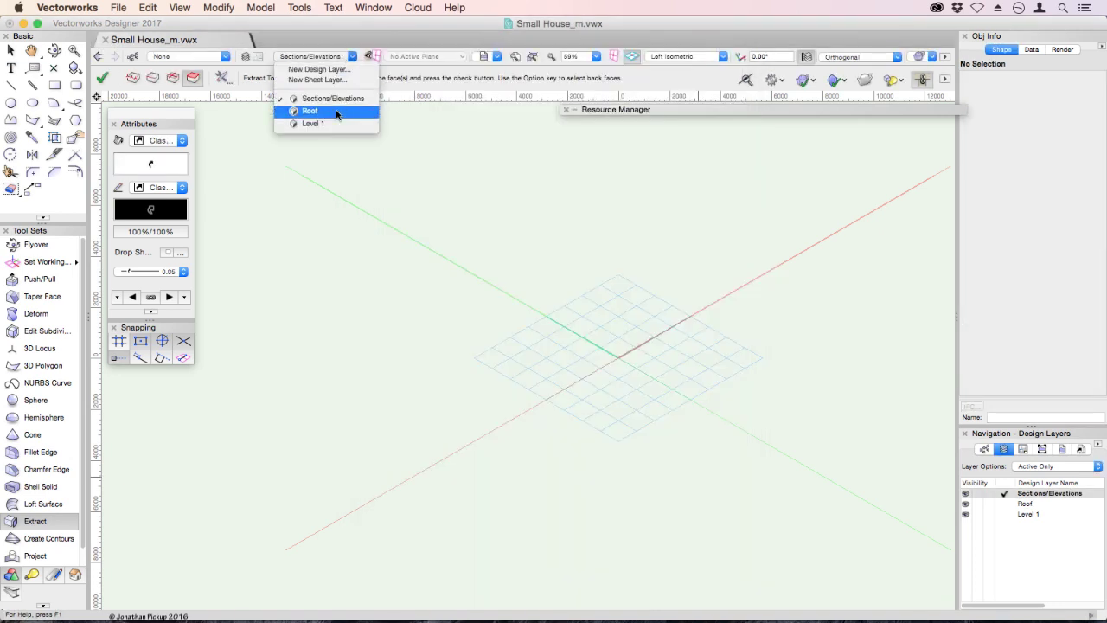
{"action": "left_click", "coordinate": [337, 113]}
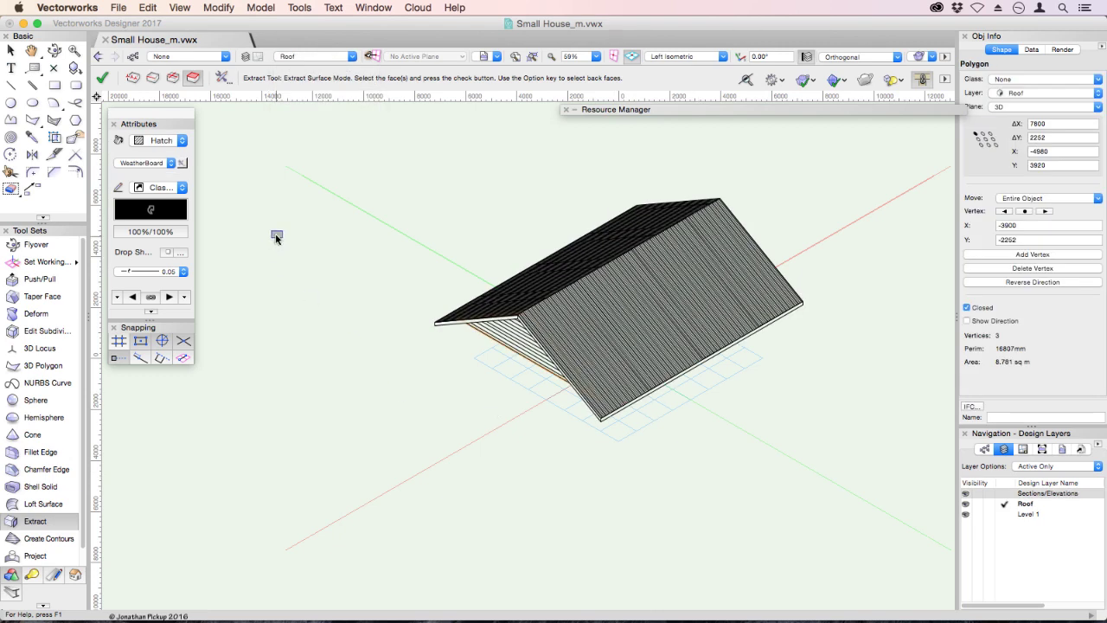
{"action": "left_click", "coordinate": [673, 57]}
{"action": "left_click", "coordinate": [671, 105]}
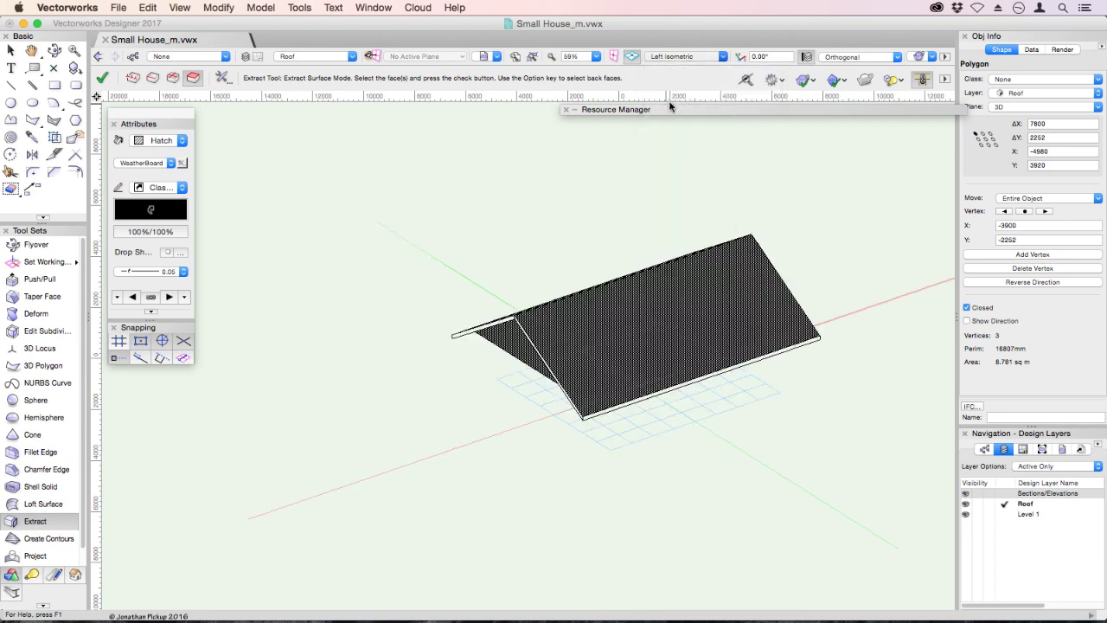
Set Layer Options to Show/Snap/Modify Others and hide the Sections/Elevations layer.
{"action": "right_click", "coordinate": [705, 174]}
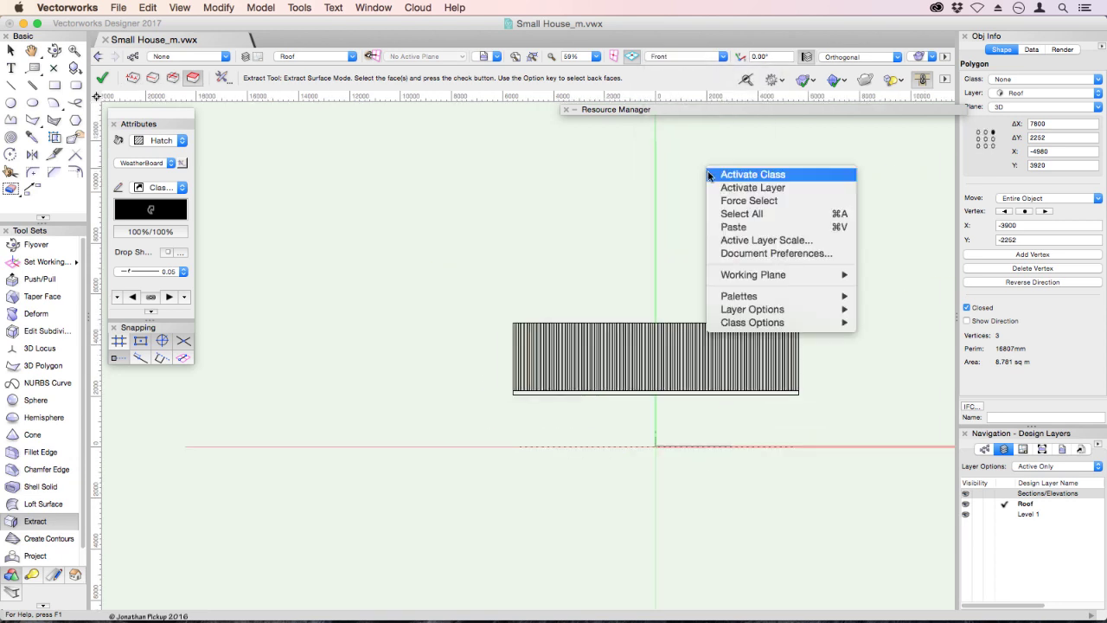
{"action": "mouse_move", "coordinate": [832, 314]}
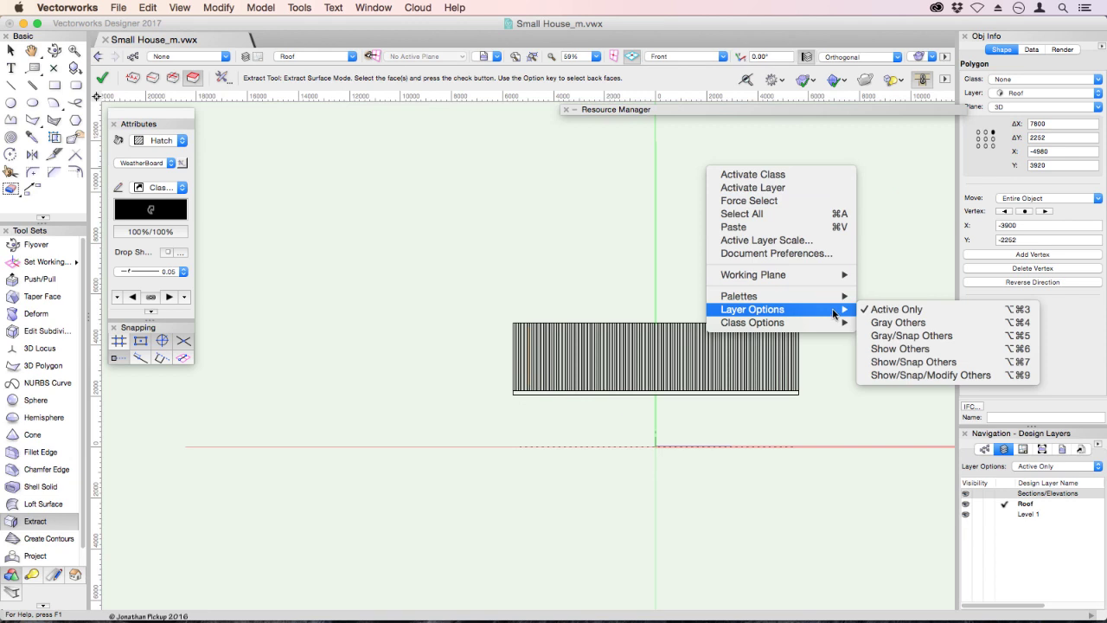
{"action": "left_click", "coordinate": [877, 377]}
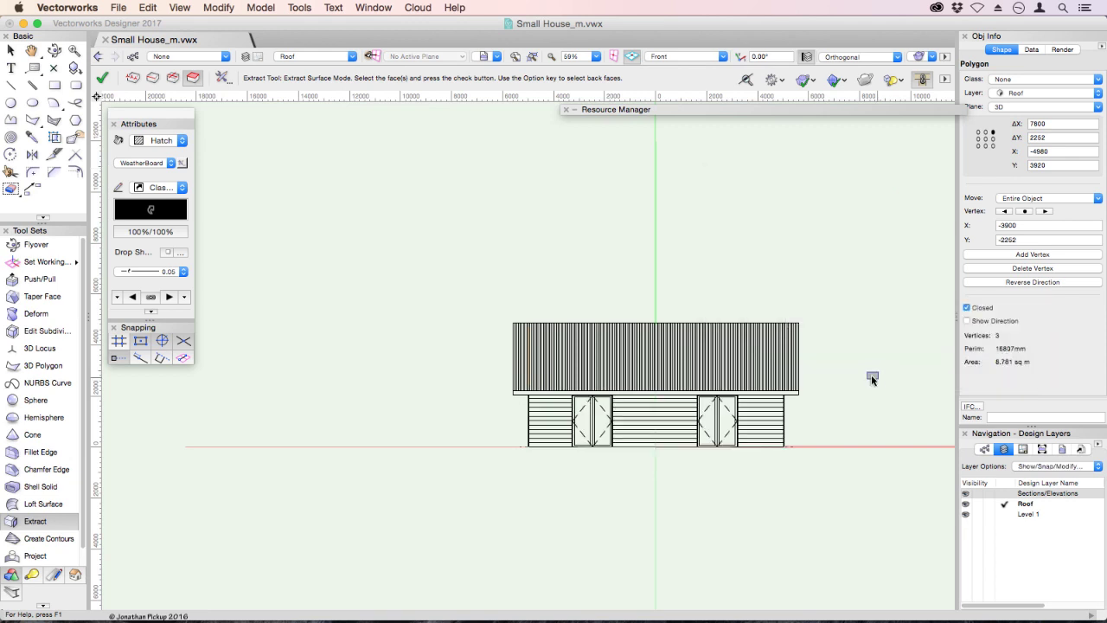
{"action": "left_click", "coordinate": [976, 494]}
Convert a hidden-line copy of the front elevation to lines and move it to Sections/Elevations.
{"action": "left_click", "coordinate": [11, 52]}
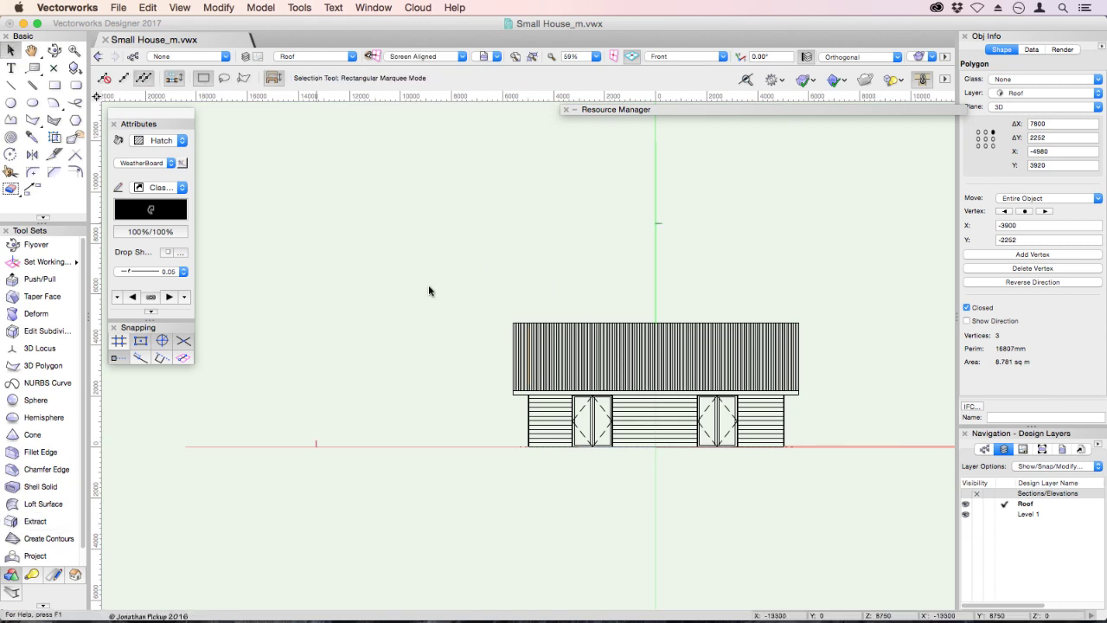
{"action": "left_click_drag", "start_coordinate": [453, 290], "coordinate": [853, 507]}
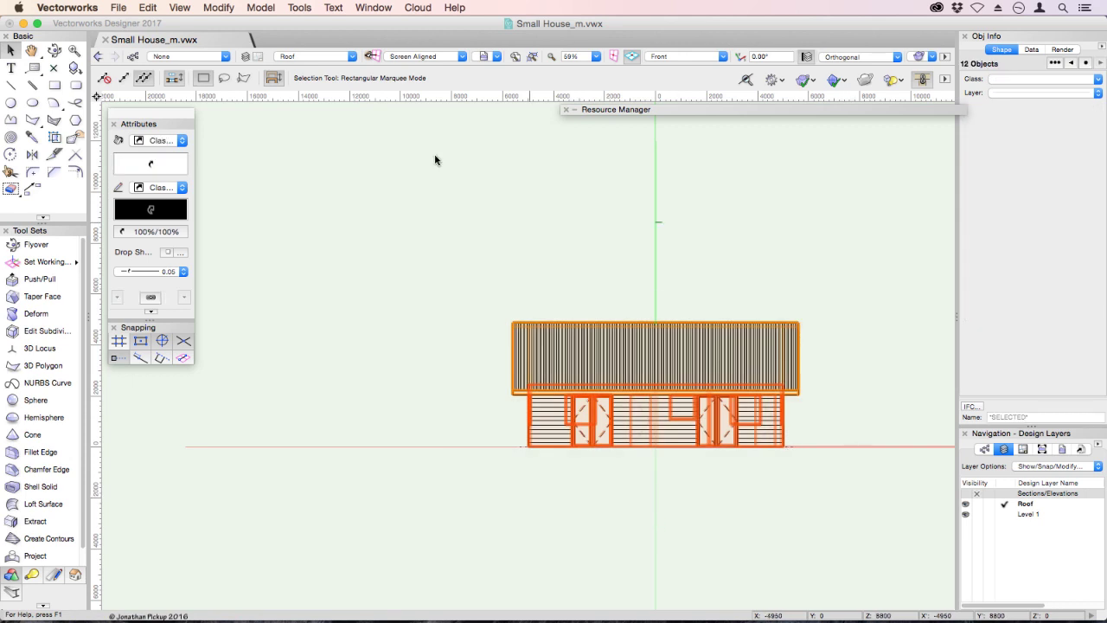
{"action": "left_click", "coordinate": [218, 8]}
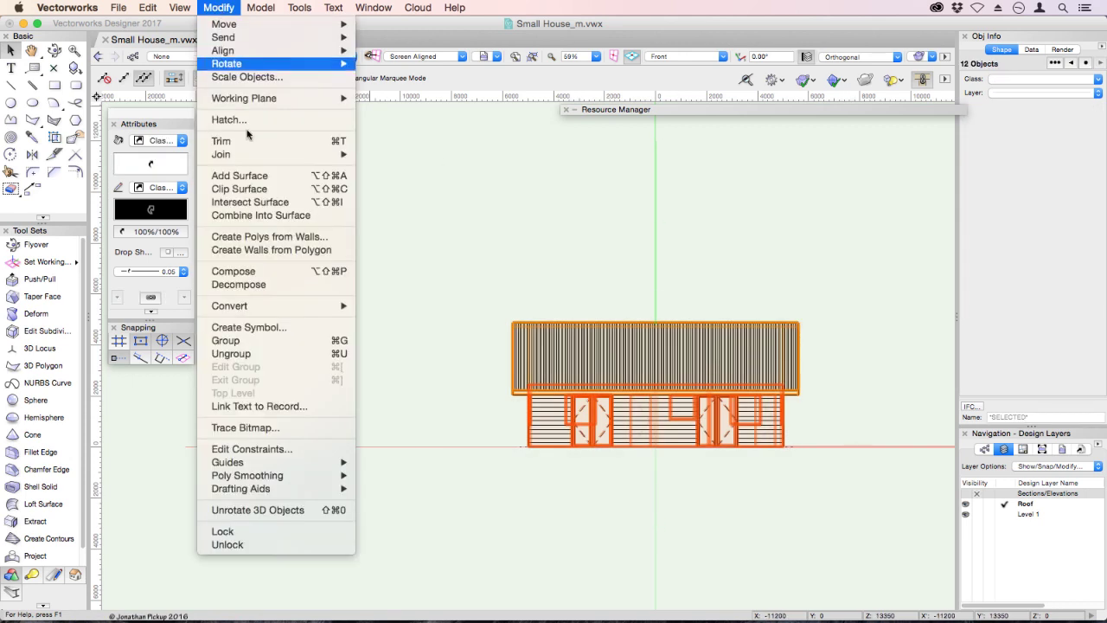
{"action": "mouse_move", "coordinate": [282, 309]}
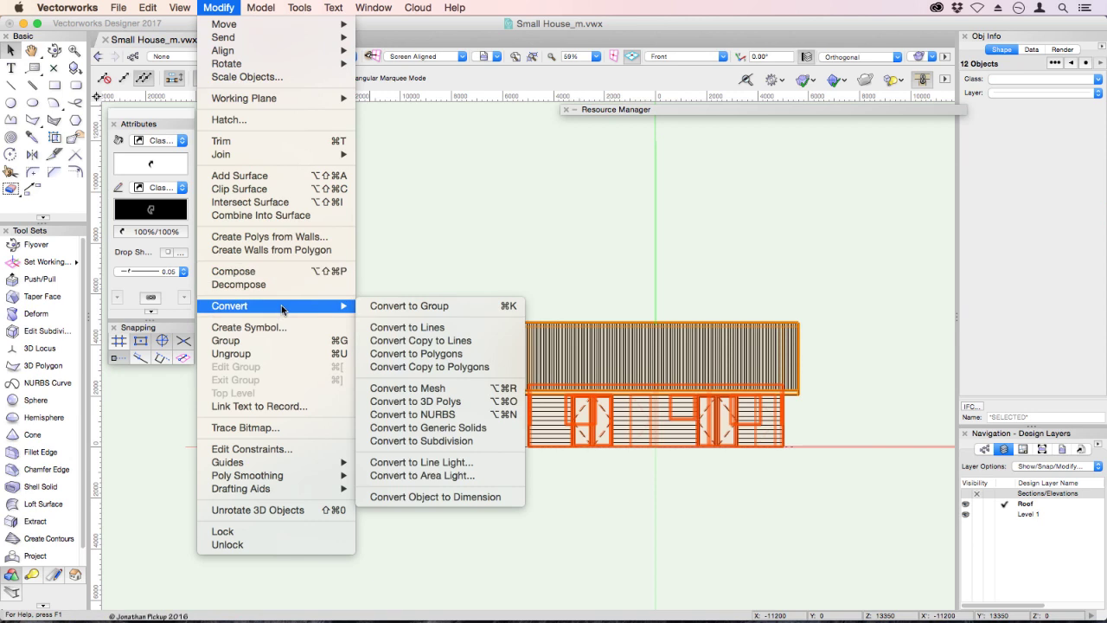
{"action": "left_click", "coordinate": [491, 345]}
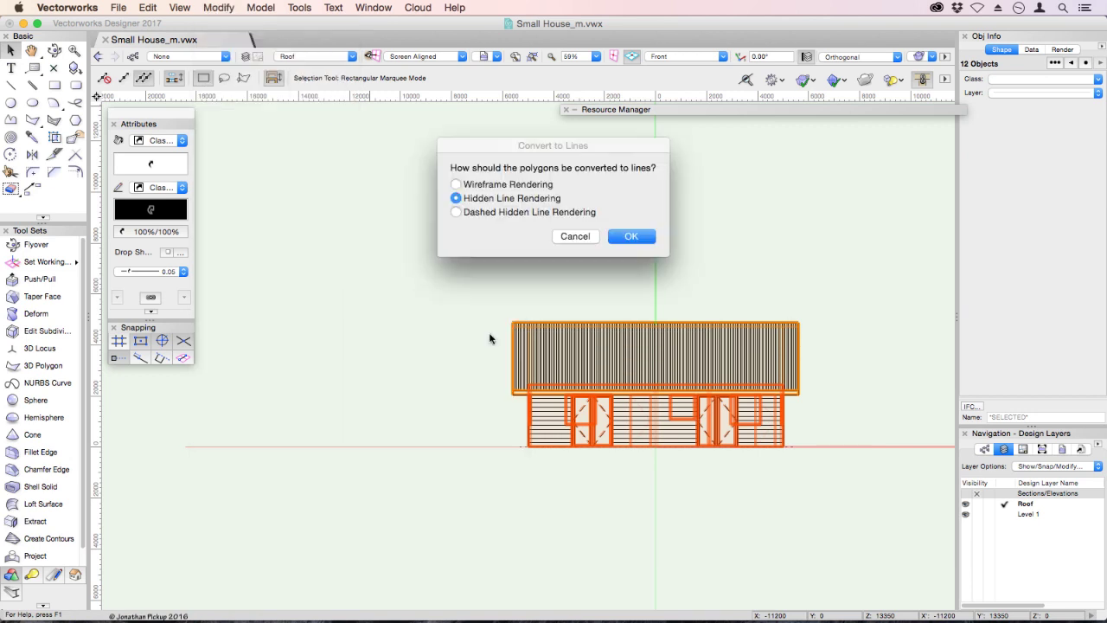
{"action": "left_click", "coordinate": [619, 238]}
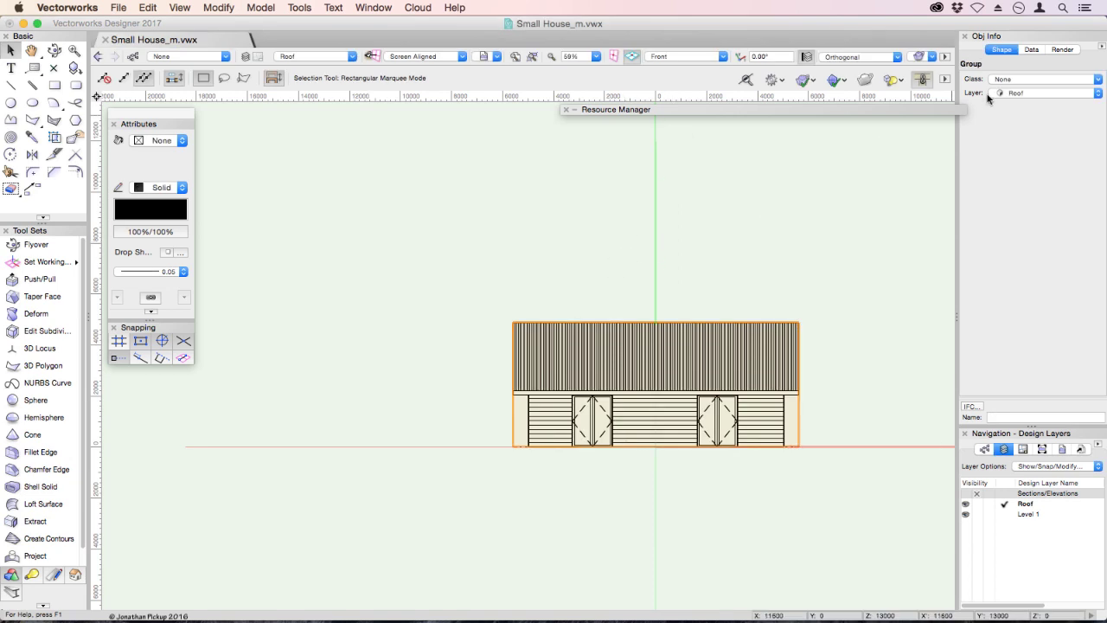
{"action": "left_click", "coordinate": [1019, 96]}
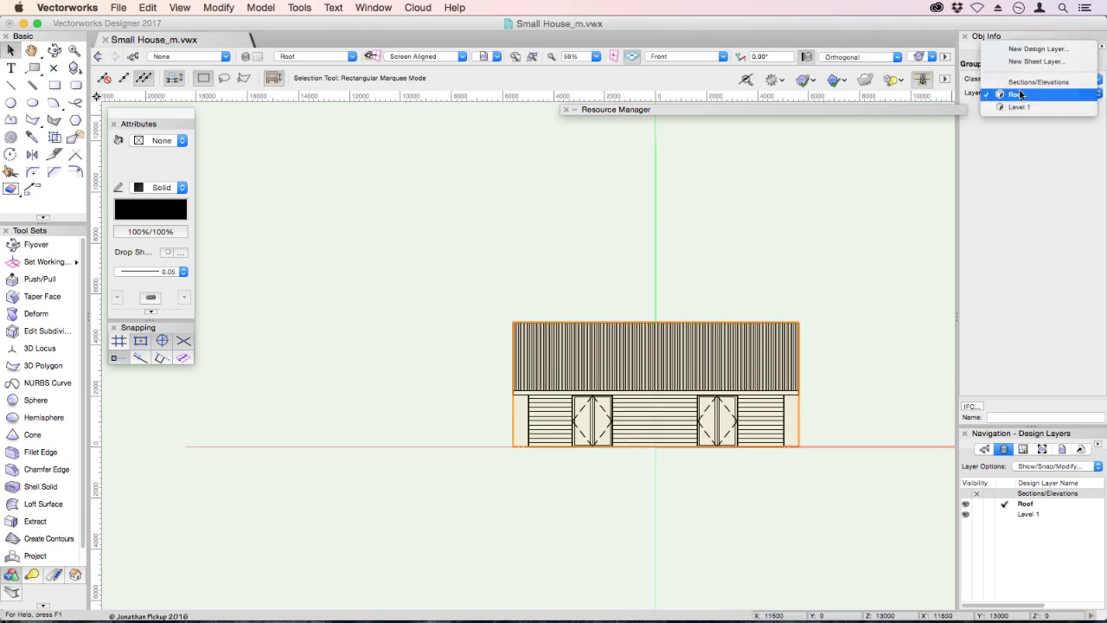
{"action": "left_click", "coordinate": [1017, 80]}
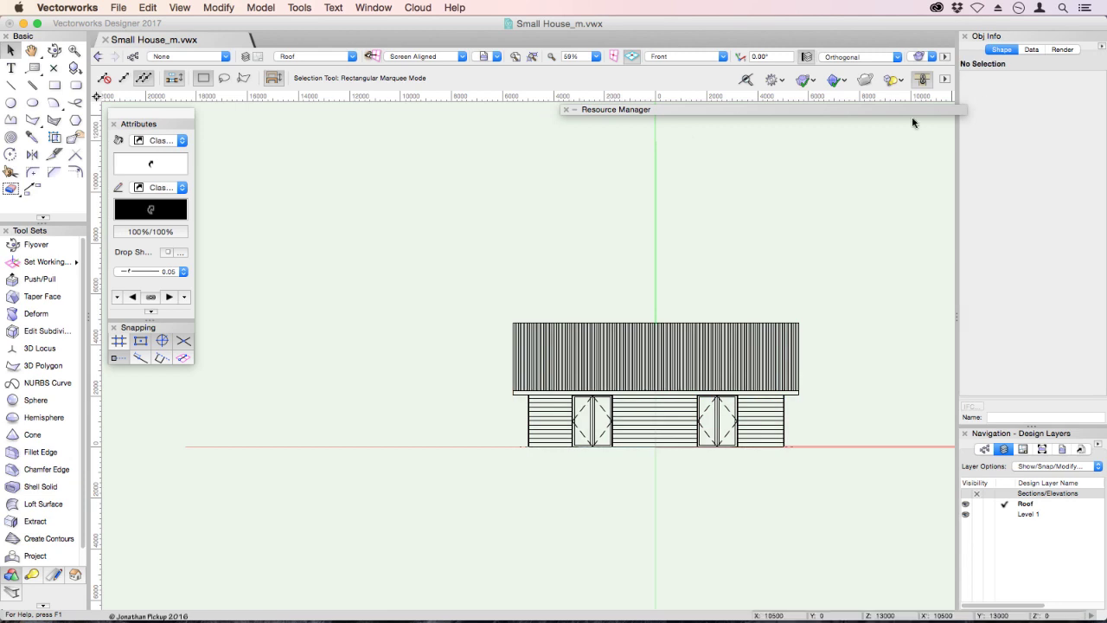
In Left view, select all, make a hidden-line copy, and move it to Sections/Elevations.
{"action": "left_click", "coordinate": [709, 57]}
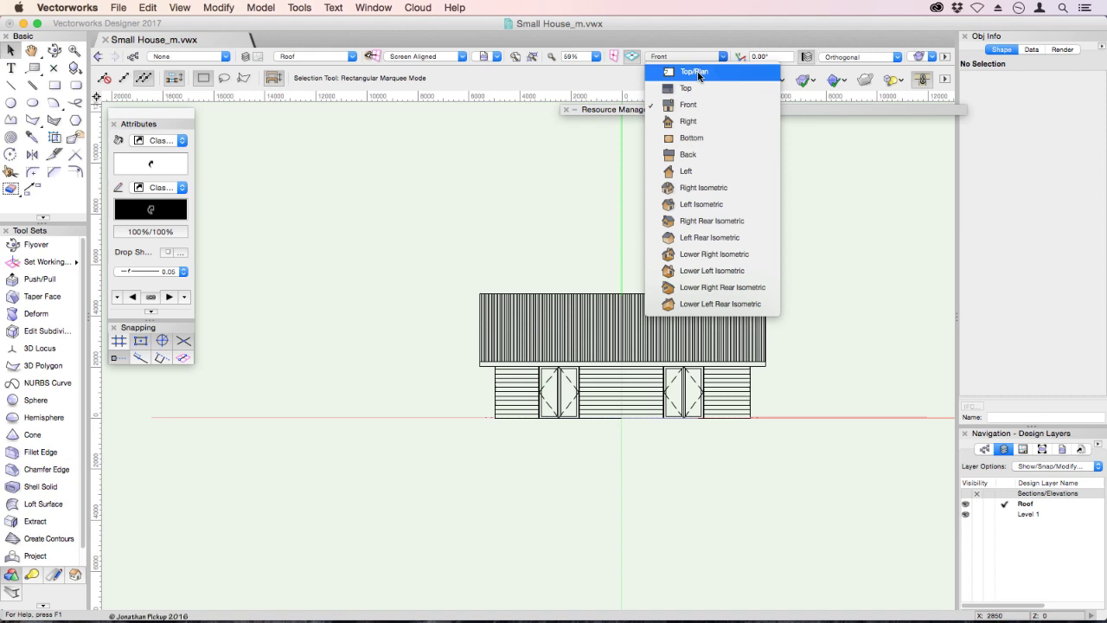
{"action": "left_click", "coordinate": [694, 171]}
{"action": "right_click", "coordinate": [681, 232]}
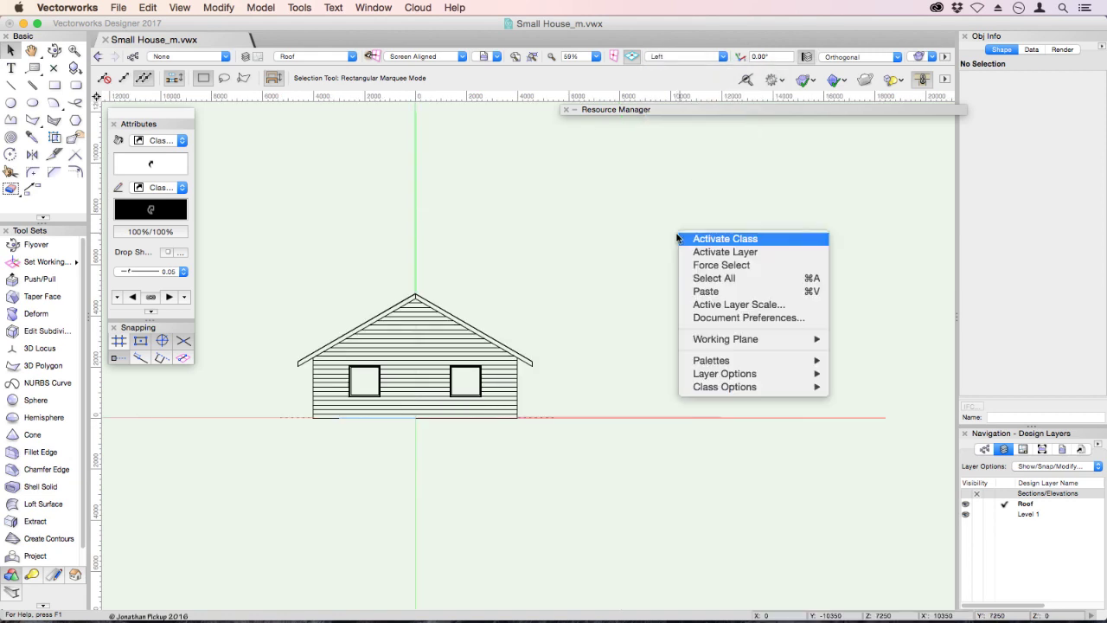
{"action": "left_click", "coordinate": [705, 278]}
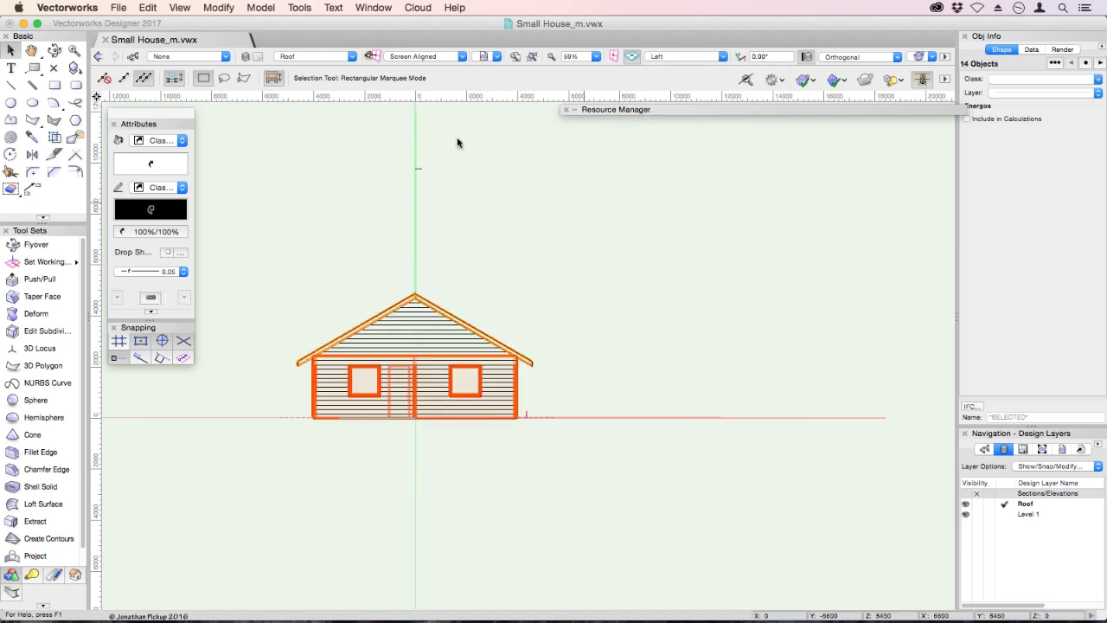
{"action": "left_click", "coordinate": [221, 10]}
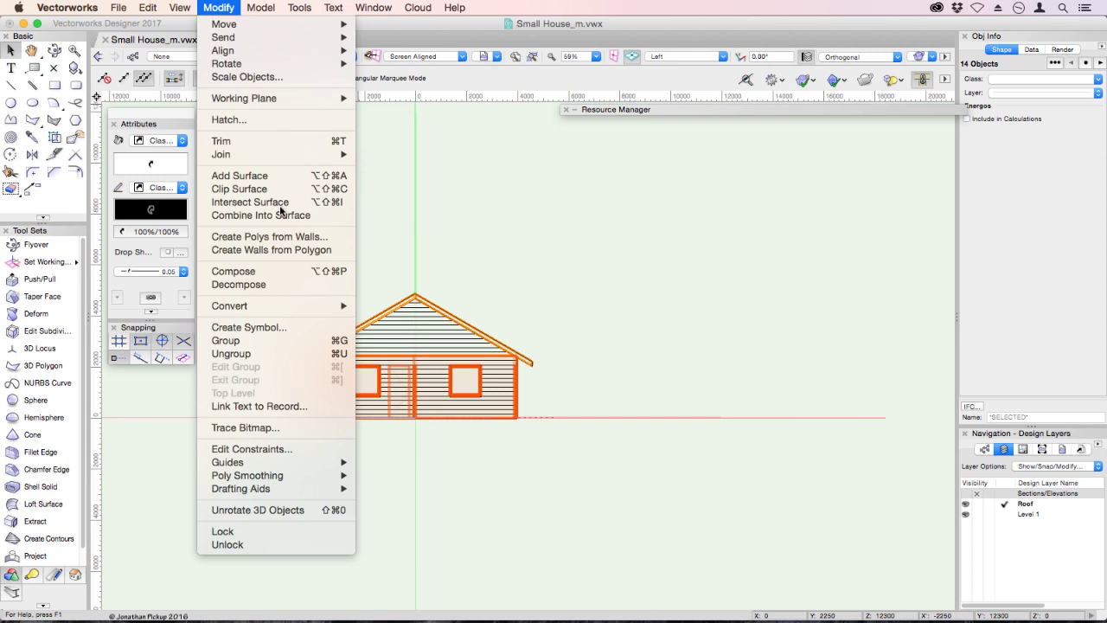
{"action": "mouse_move", "coordinate": [322, 306]}
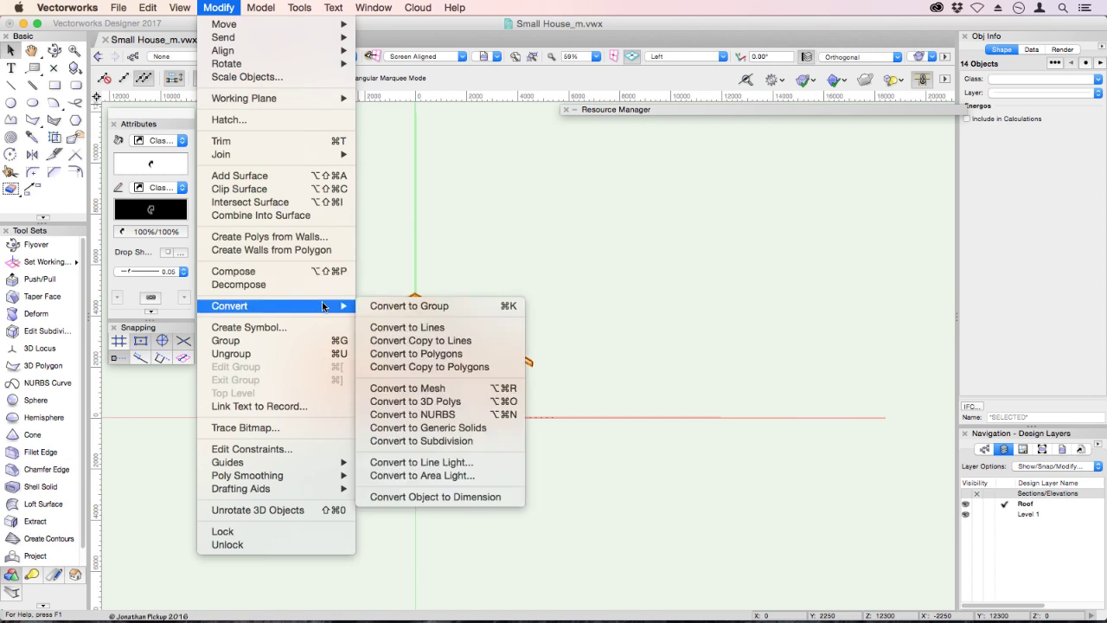
{"action": "left_click", "coordinate": [408, 344]}
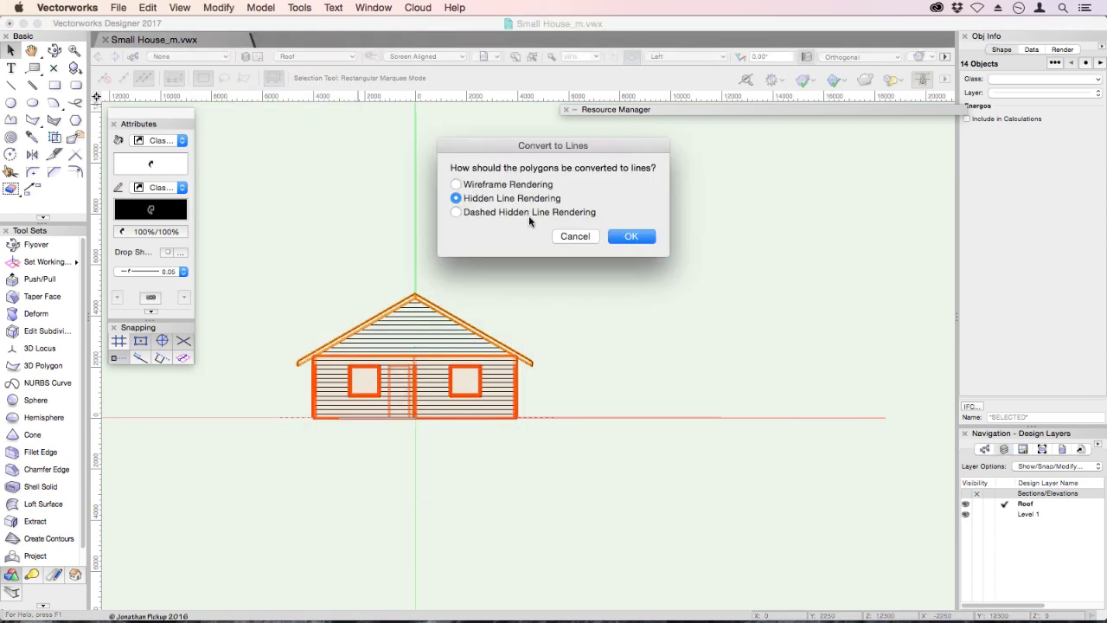
{"action": "left_click", "coordinate": [626, 242]}
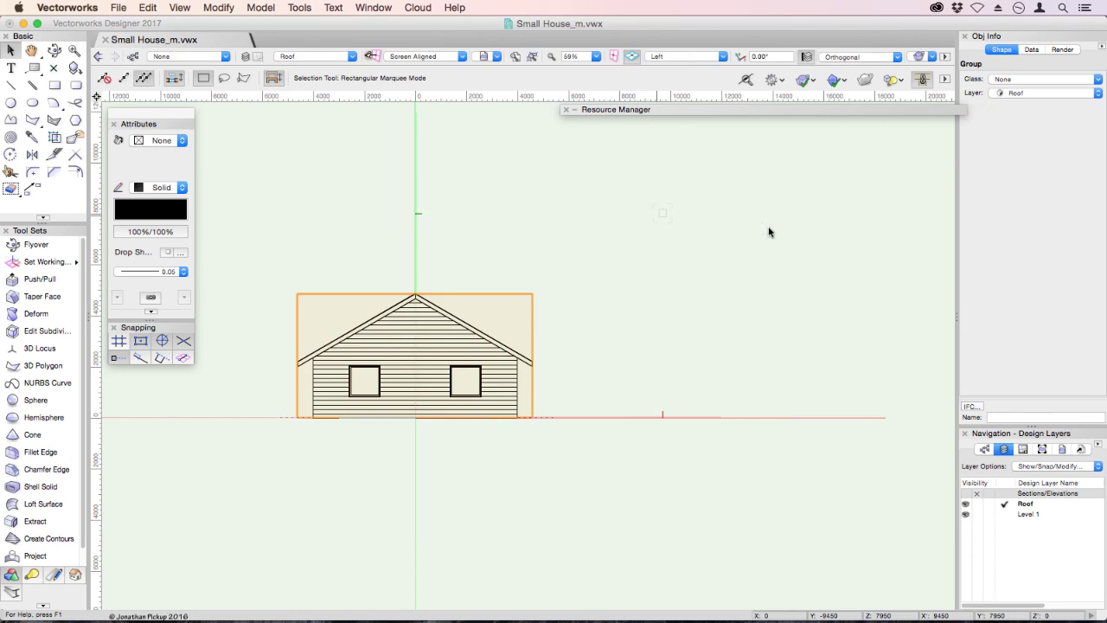
{"action": "left_click", "coordinate": [1007, 93]}
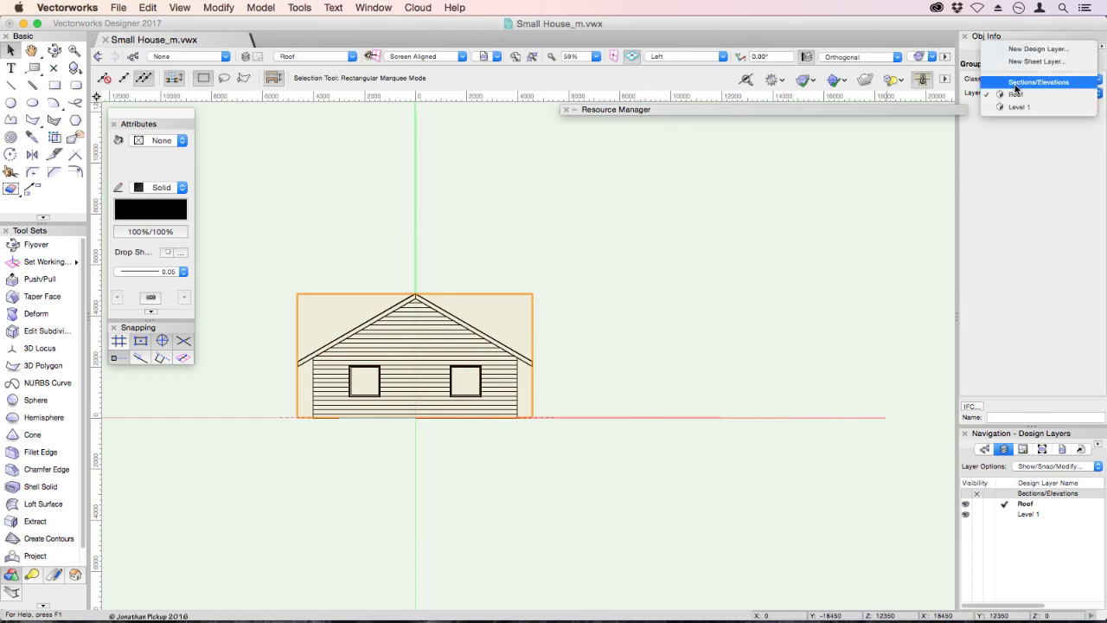
{"action": "left_click", "coordinate": [1010, 80]}
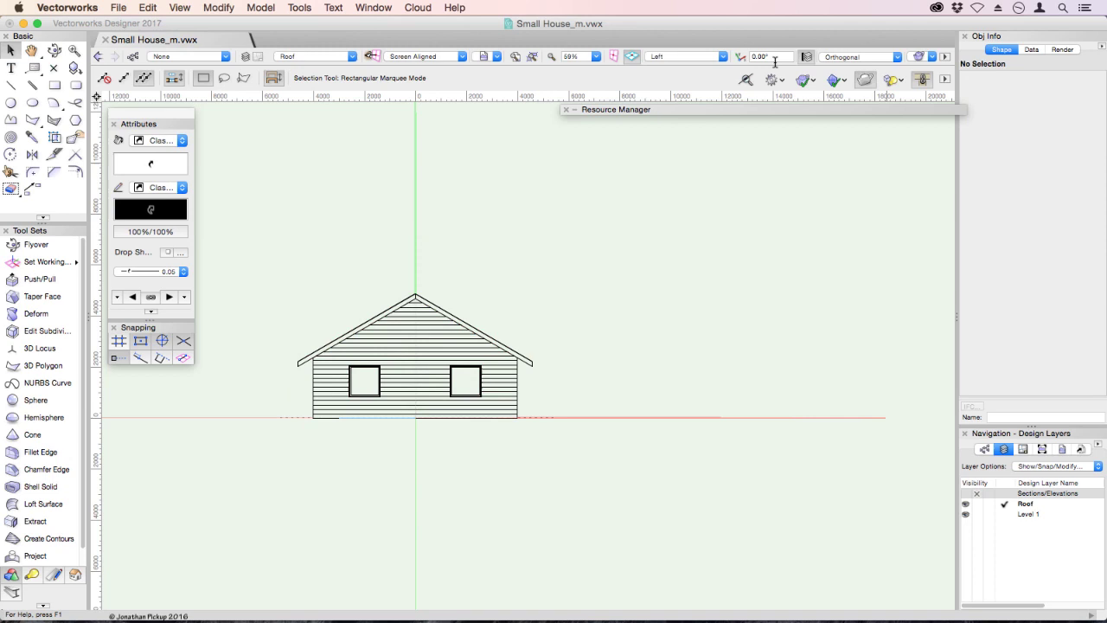
{"action": "left_click", "coordinate": [723, 57]}
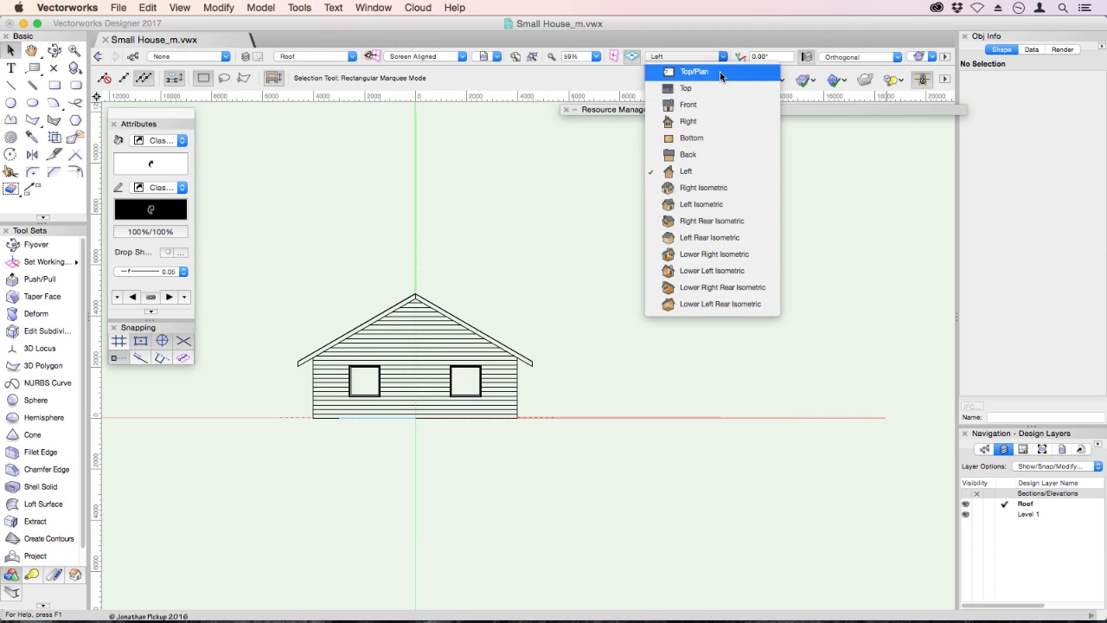
In Back view, convert a hidden-line copy to lines on Sections/Elevations, then deselect.
{"action": "left_click", "coordinate": [698, 154]}
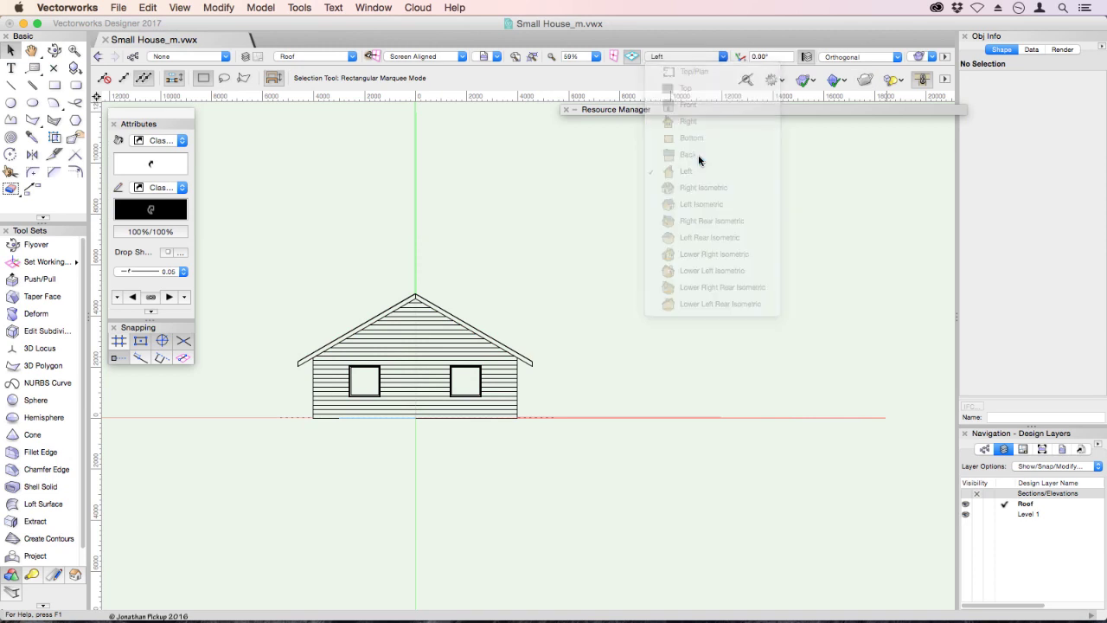
{"action": "right_click", "coordinate": [432, 163]}
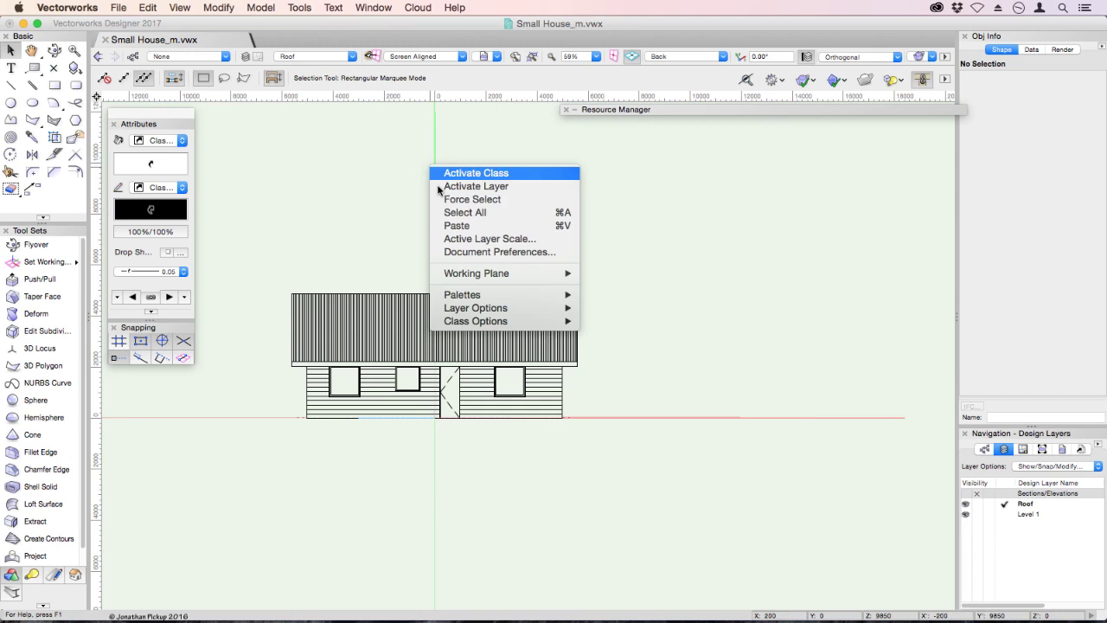
{"action": "left_click", "coordinate": [456, 216]}
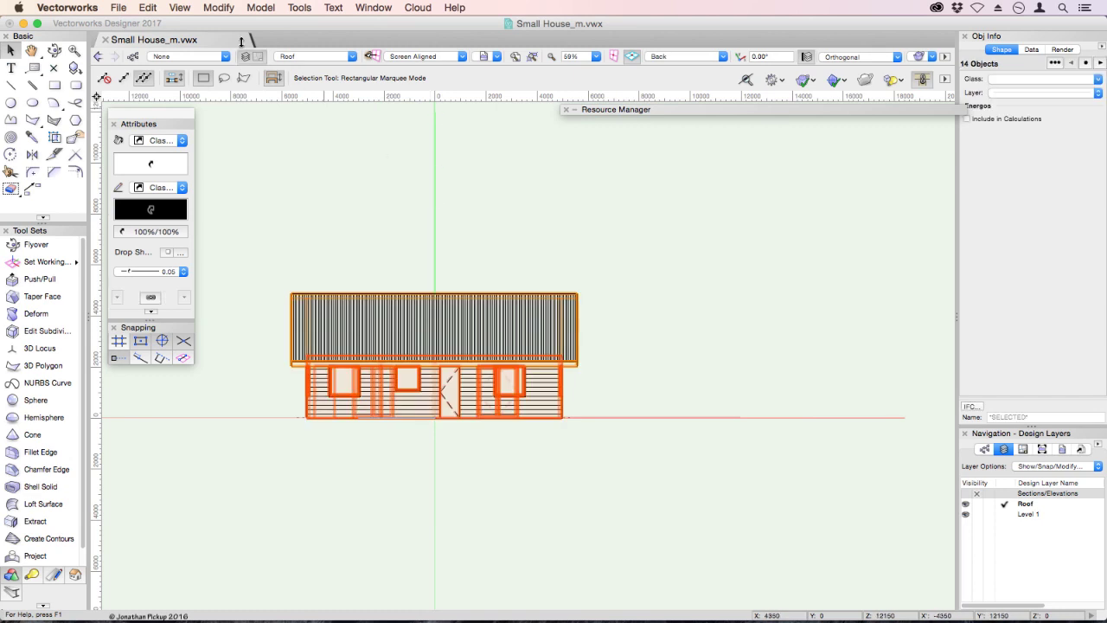
{"action": "left_click", "coordinate": [218, 8]}
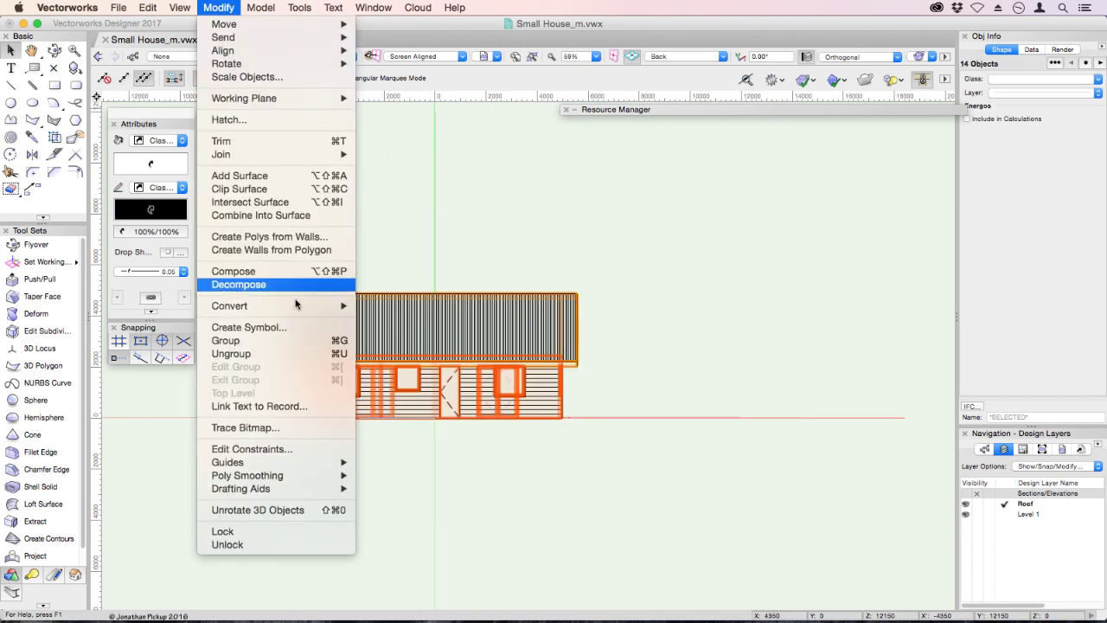
{"action": "mouse_move", "coordinate": [330, 305]}
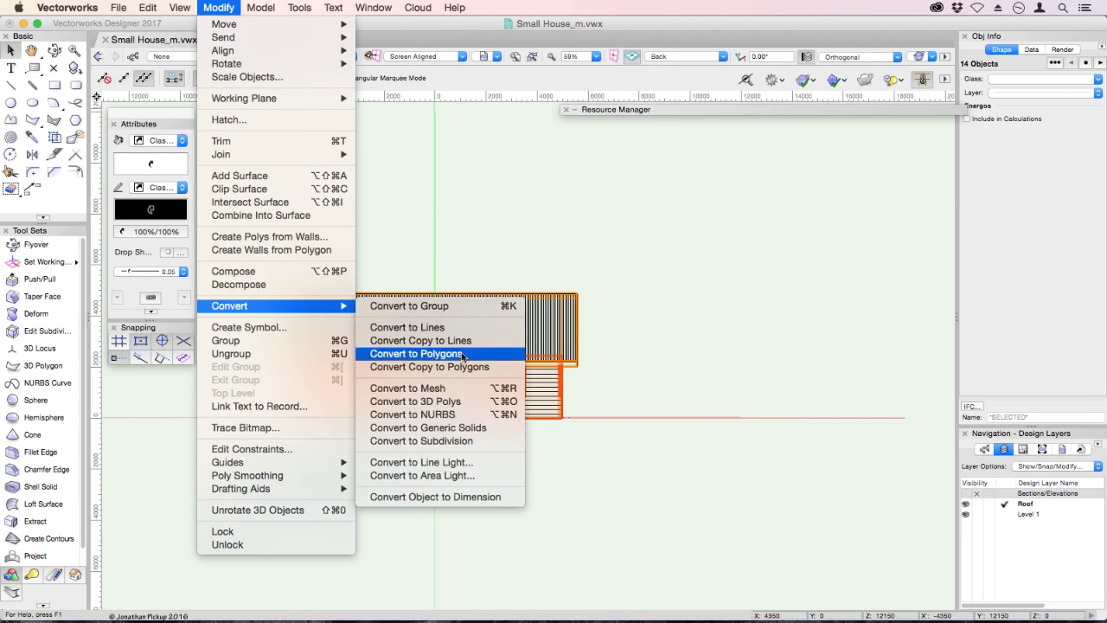
{"action": "left_click", "coordinate": [433, 340]}
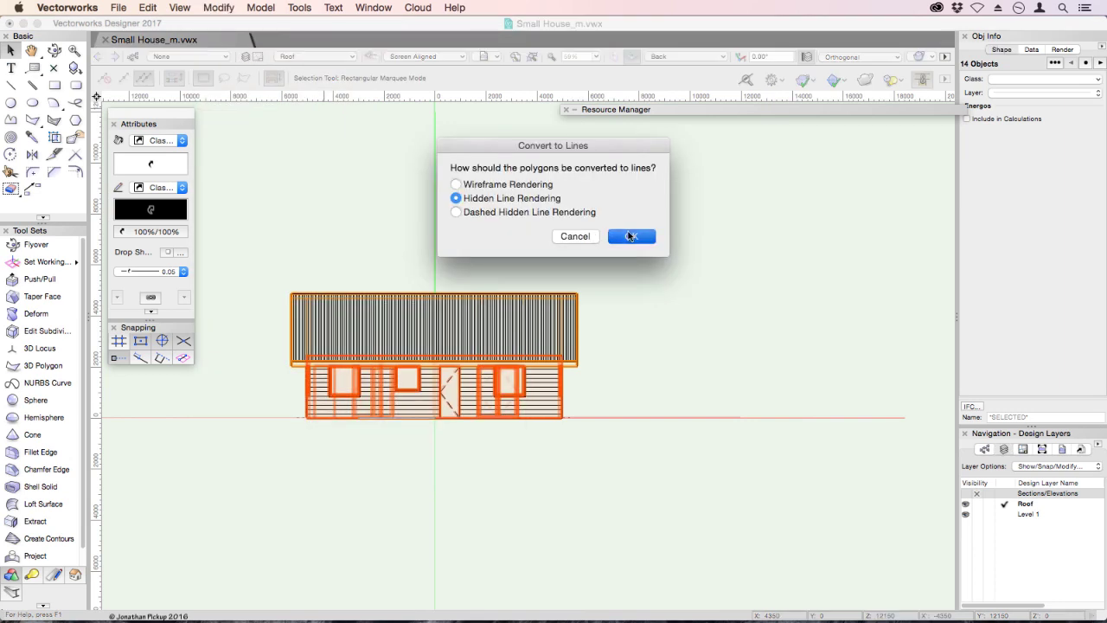
{"action": "left_click", "coordinate": [631, 236]}
{"action": "left_click", "coordinate": [999, 94]}
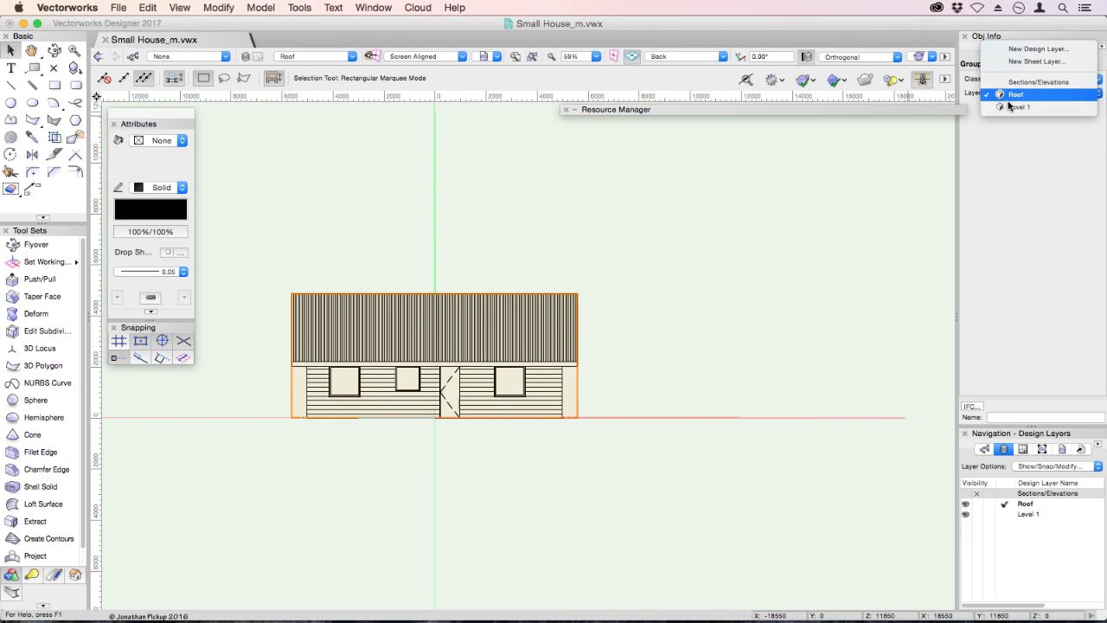
{"action": "left_click", "coordinate": [1016, 79]}
{"action": "left_click", "coordinate": [745, 155]}
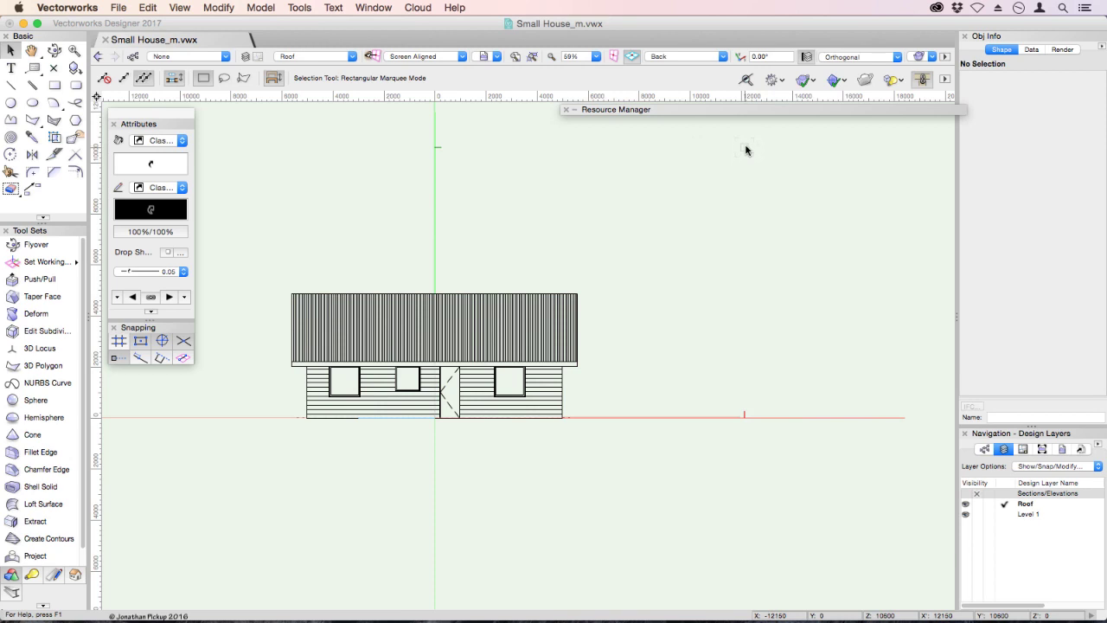
In Right view, convert a hidden-line copy of all objects to lines on Sections/Elevations.
{"action": "left_click", "coordinate": [678, 56]}
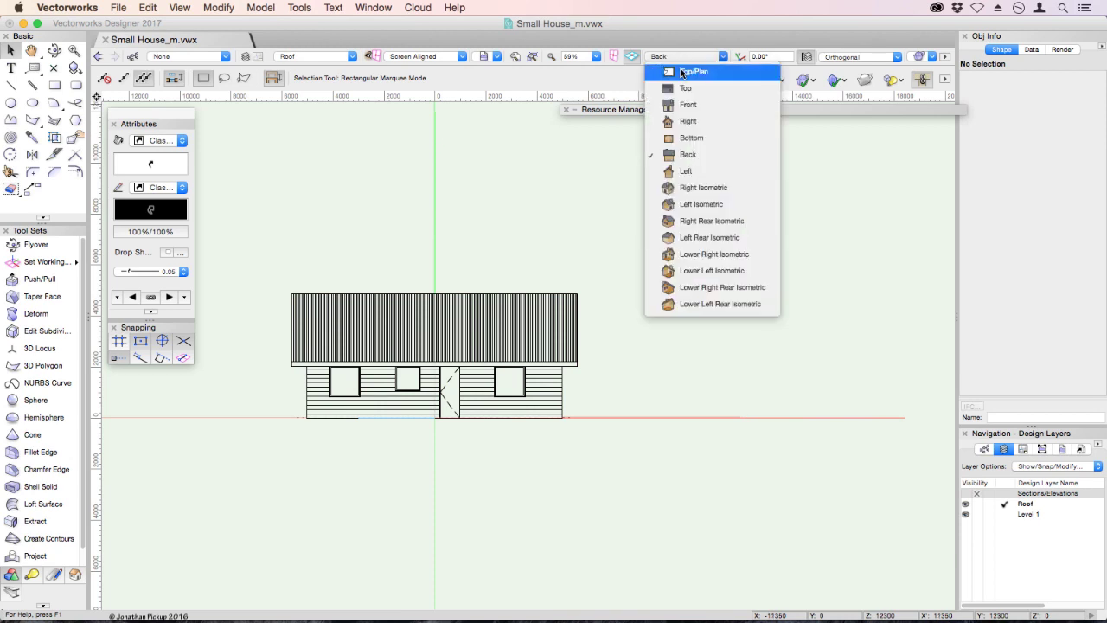
{"action": "left_click", "coordinate": [688, 122]}
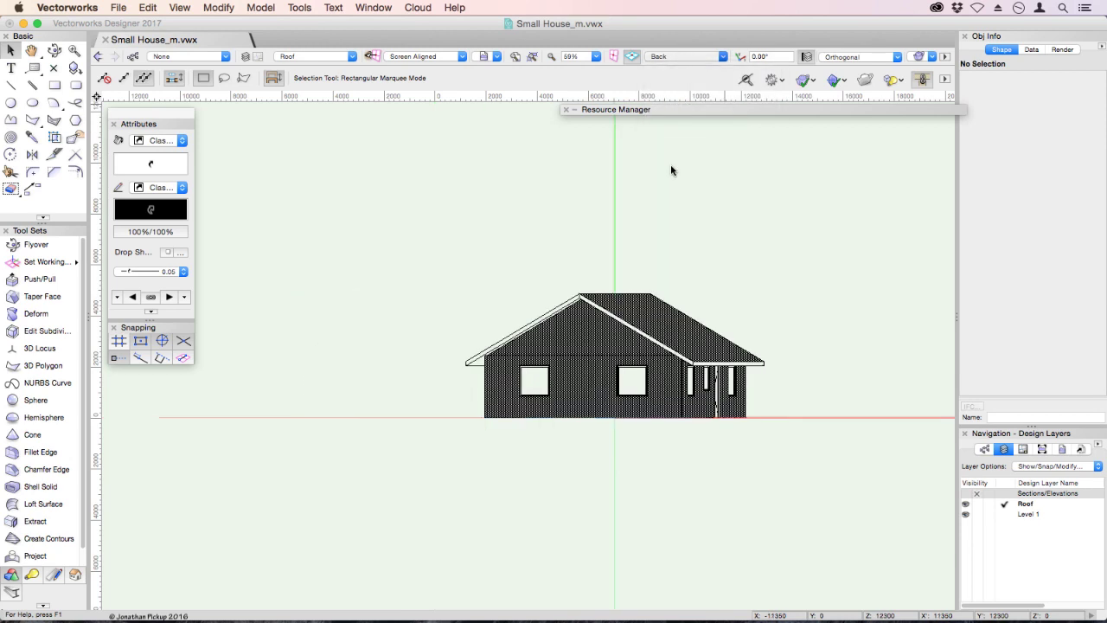
{"action": "right_click", "coordinate": [672, 167]}
{"action": "left_click", "coordinate": [711, 211]}
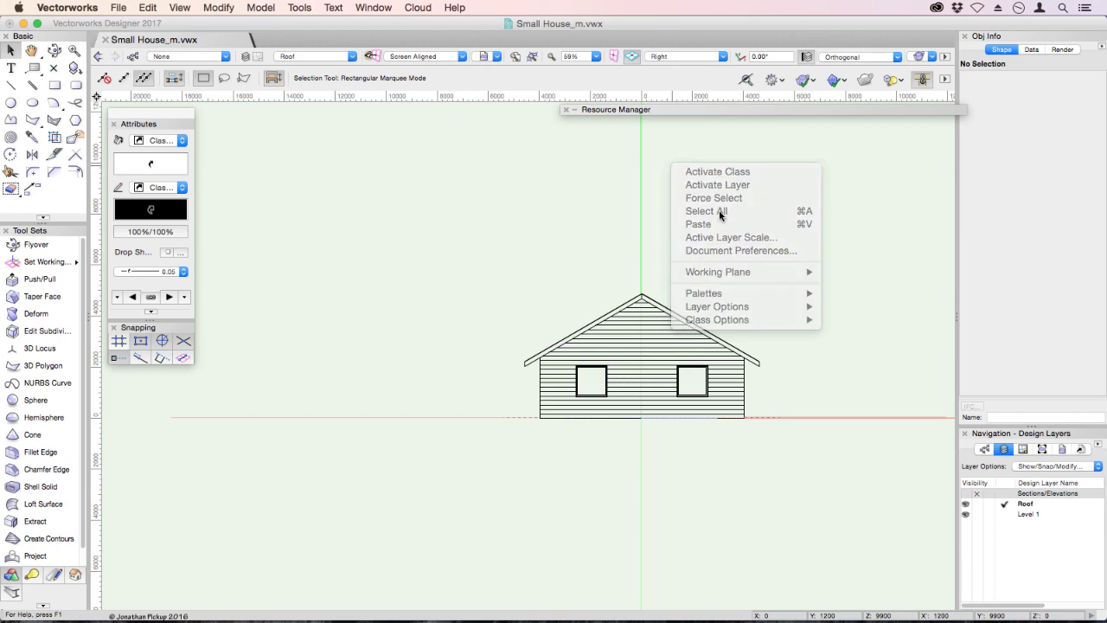
{"action": "left_click", "coordinate": [255, 7]}
{"action": "mouse_move", "coordinate": [235, 11]}
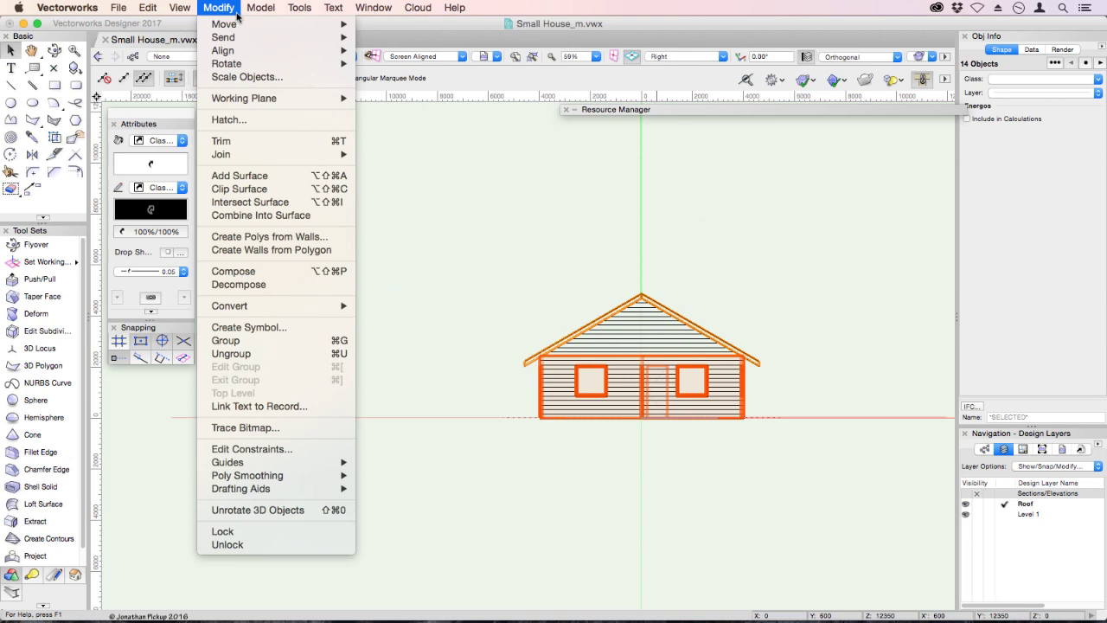
{"action": "mouse_move", "coordinate": [302, 305]}
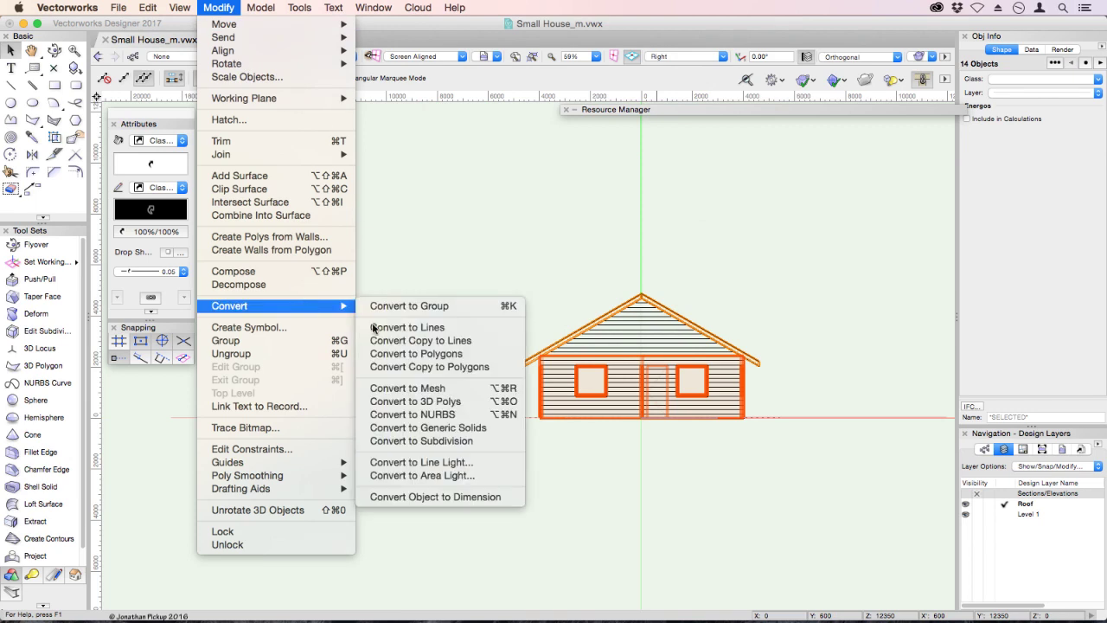
{"action": "left_click", "coordinate": [407, 327]}
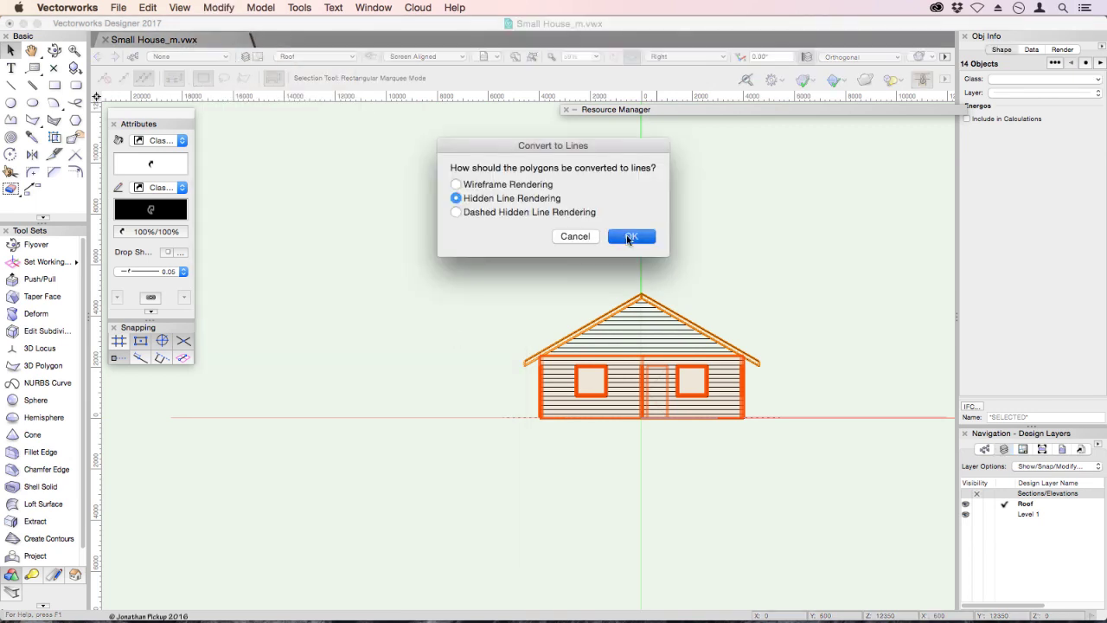
{"action": "left_click", "coordinate": [630, 237]}
{"action": "left_click", "coordinate": [1003, 94]}
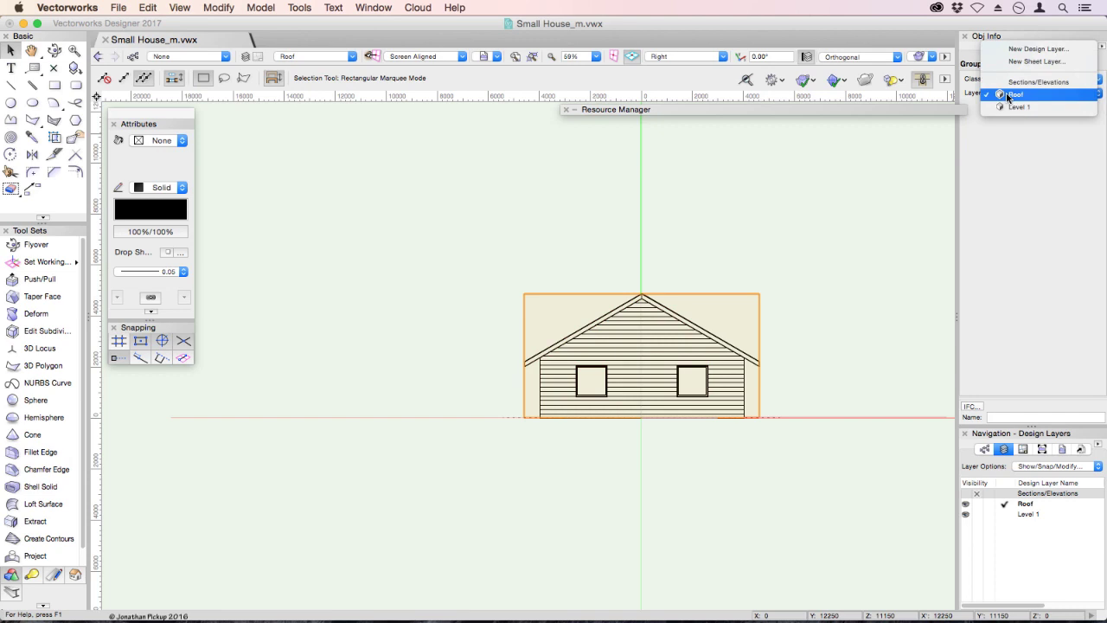
{"action": "left_click", "coordinate": [1011, 93]}
{"action": "left_click", "coordinate": [903, 219]}
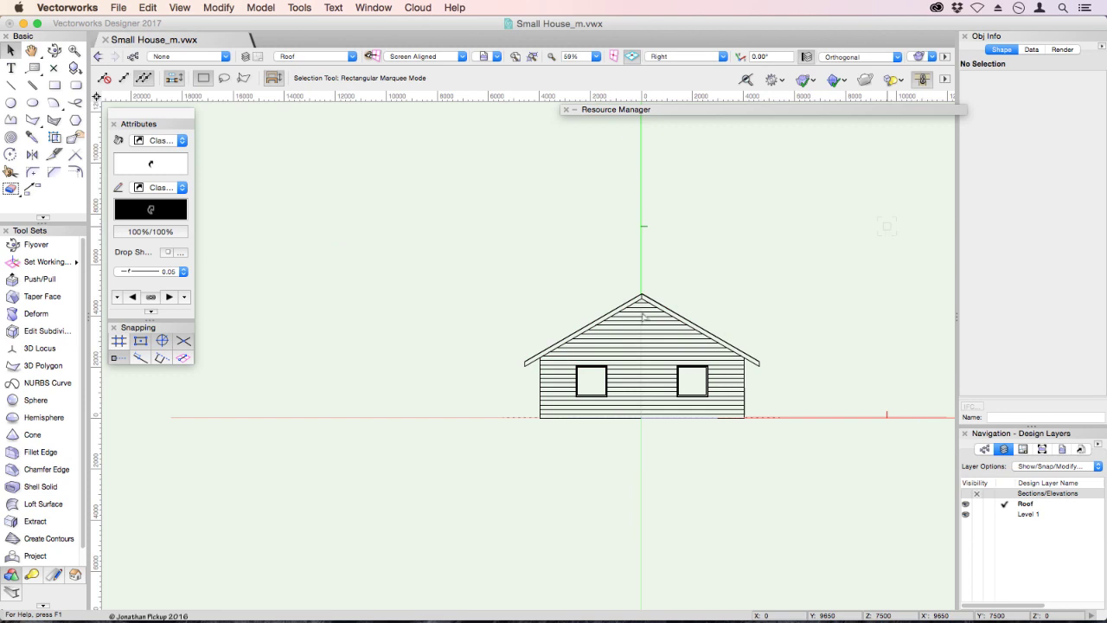
Return to Top/Plan, activate and show Sections/Elevations, and hide Roof and Level 1.
{"action": "left_click", "coordinate": [672, 58]}
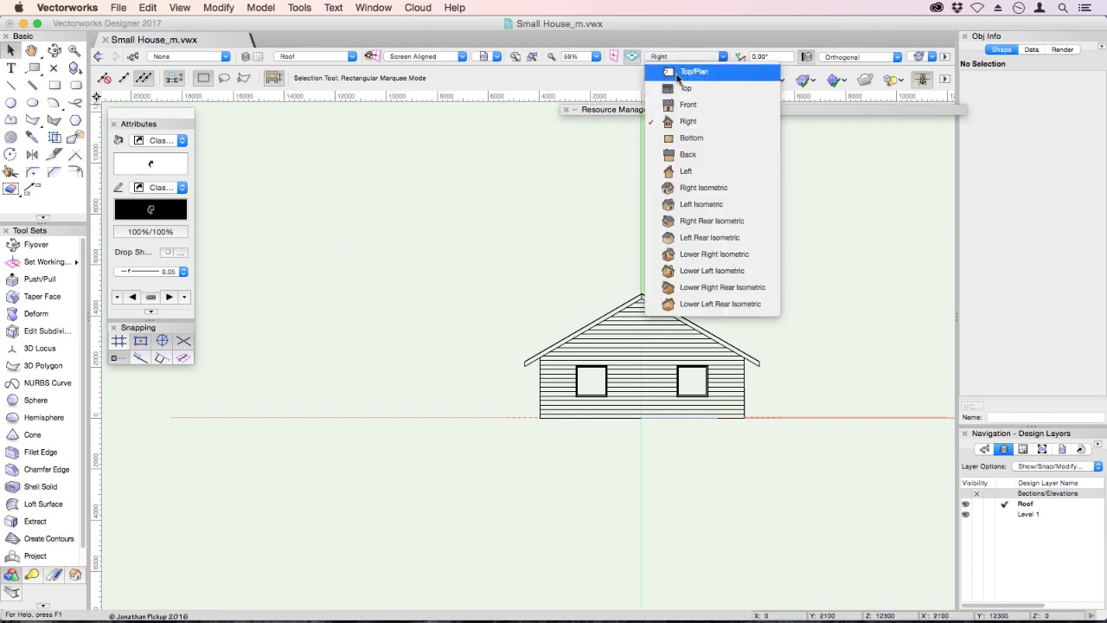
{"action": "left_click", "coordinate": [679, 70]}
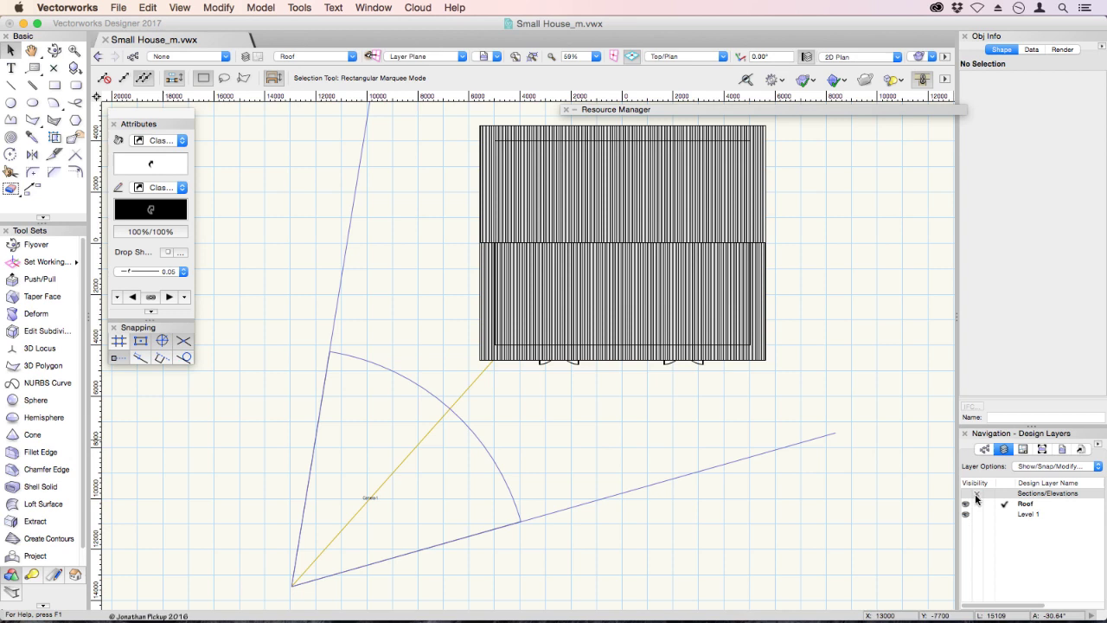
{"action": "left_click", "coordinate": [966, 492]}
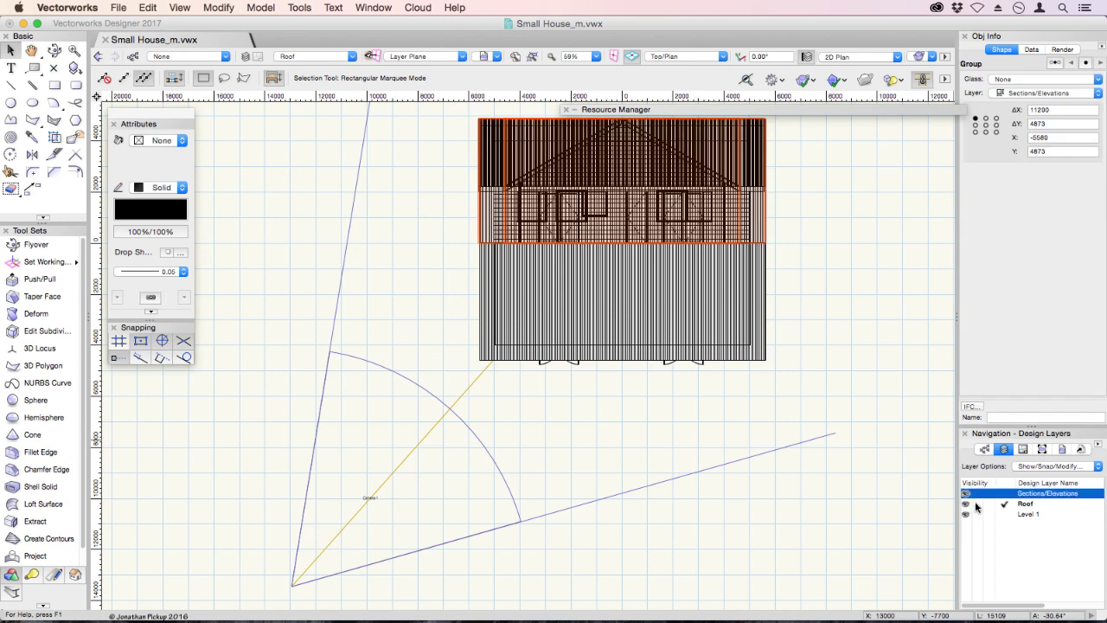
{"action": "left_click", "coordinate": [976, 504]}
{"action": "left_click", "coordinate": [977, 514]}
{"action": "left_click", "coordinate": [1003, 494]}
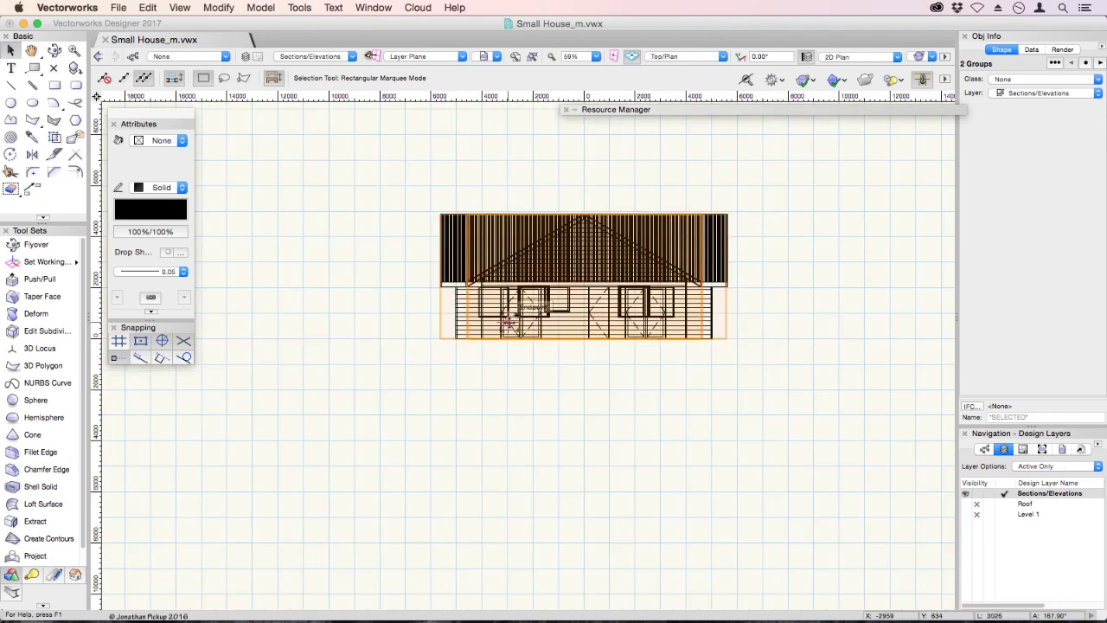
{"action": "scroll", "coordinate": [510, 321], "scroll_direction": "up", "scroll_amount": 1}
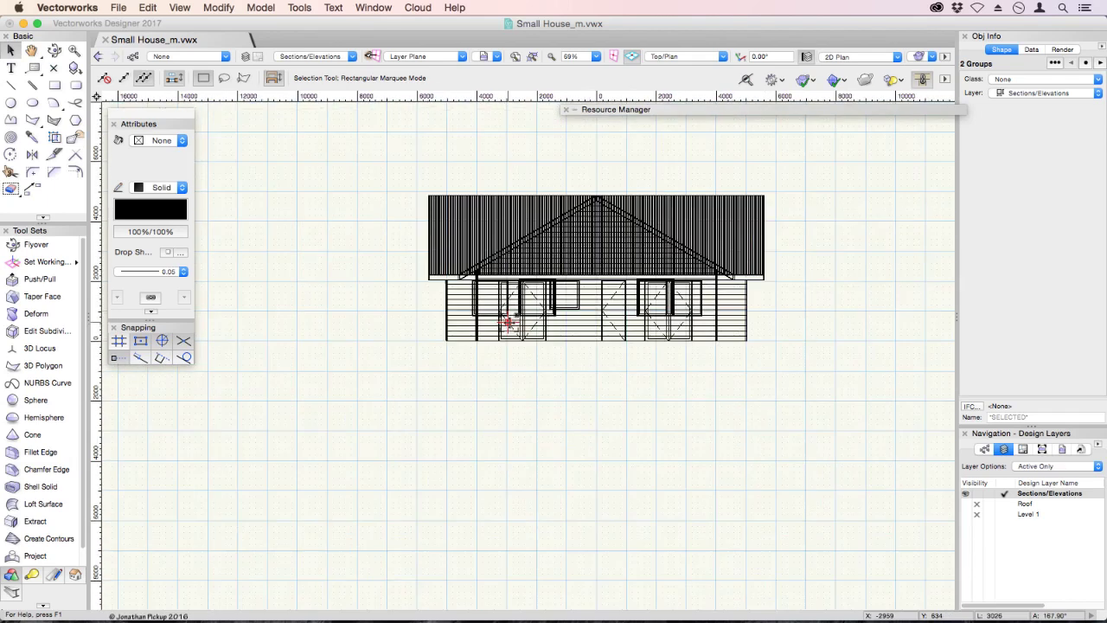
{"action": "scroll", "coordinate": [510, 322], "scroll_direction": "down", "scroll_amount": 3}
{"action": "scroll", "coordinate": [510, 322], "scroll_direction": "down", "scroll_amount": 1}
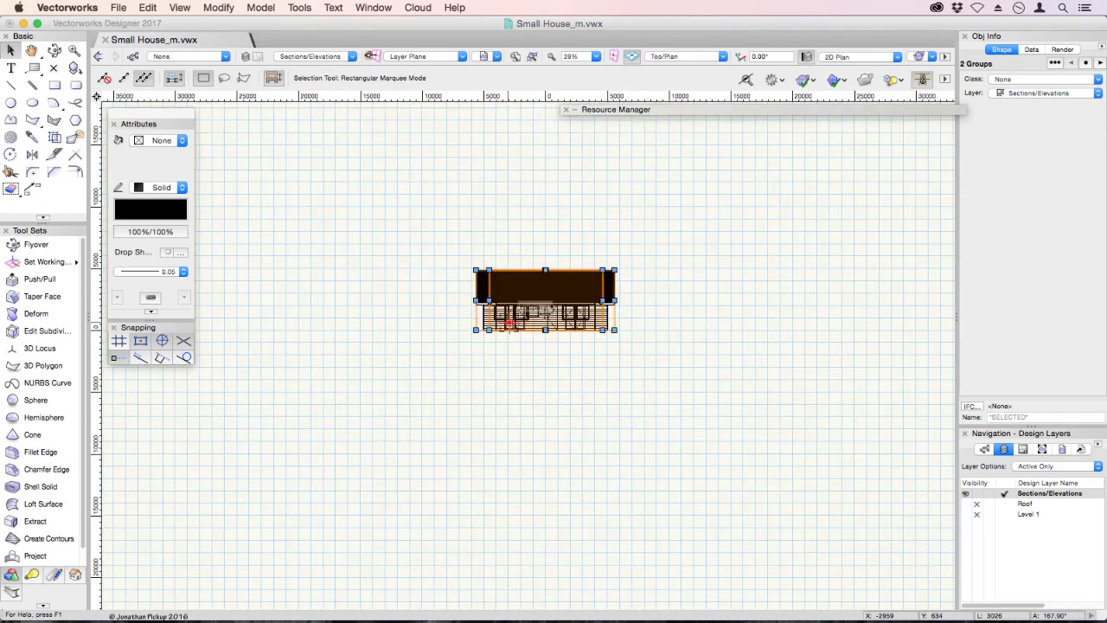
{"action": "left_click", "coordinate": [568, 223]}
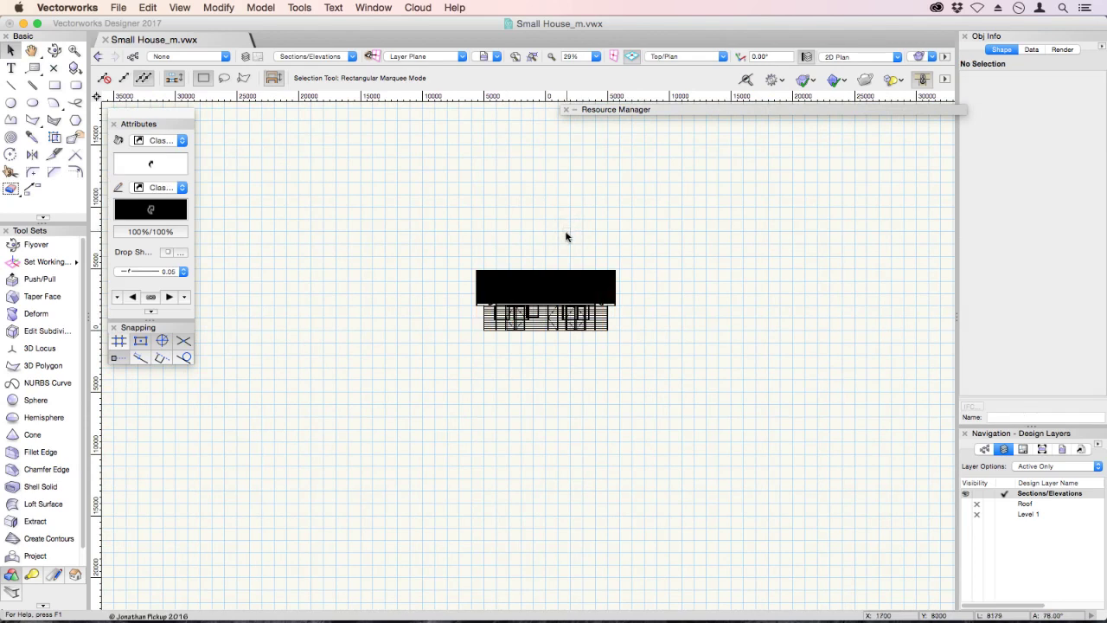
Drag the stacked elevations apart: both gable ends to the left, both long sides right.
{"action": "left_click_drag", "start_coordinate": [540, 275], "coordinate": [262, 286]}
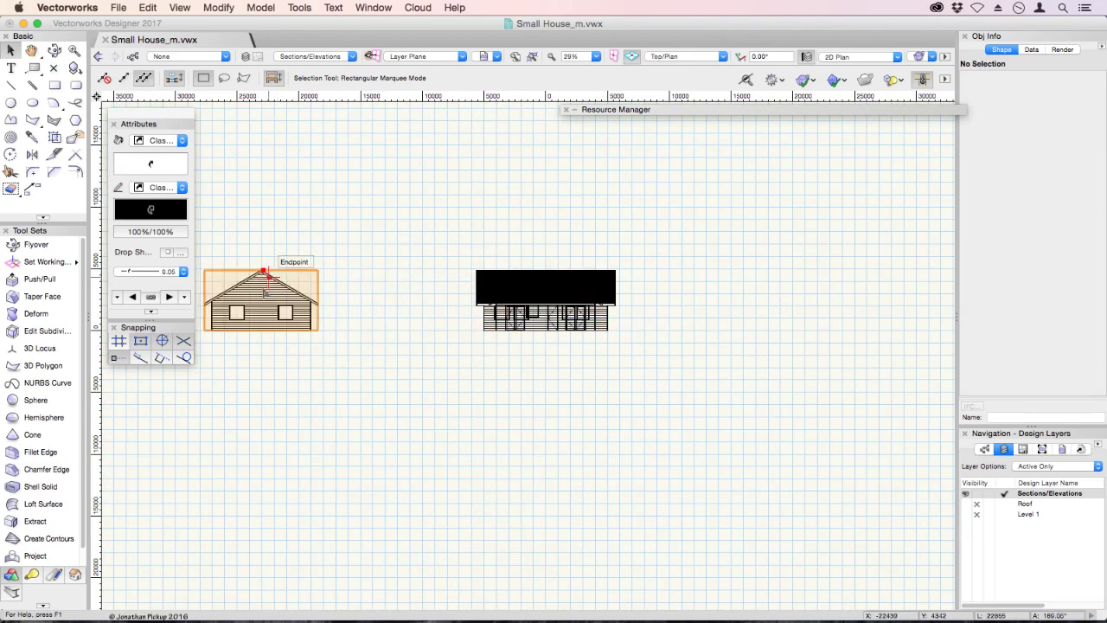
{"action": "left_click", "coordinate": [543, 270], "text": "shift"}
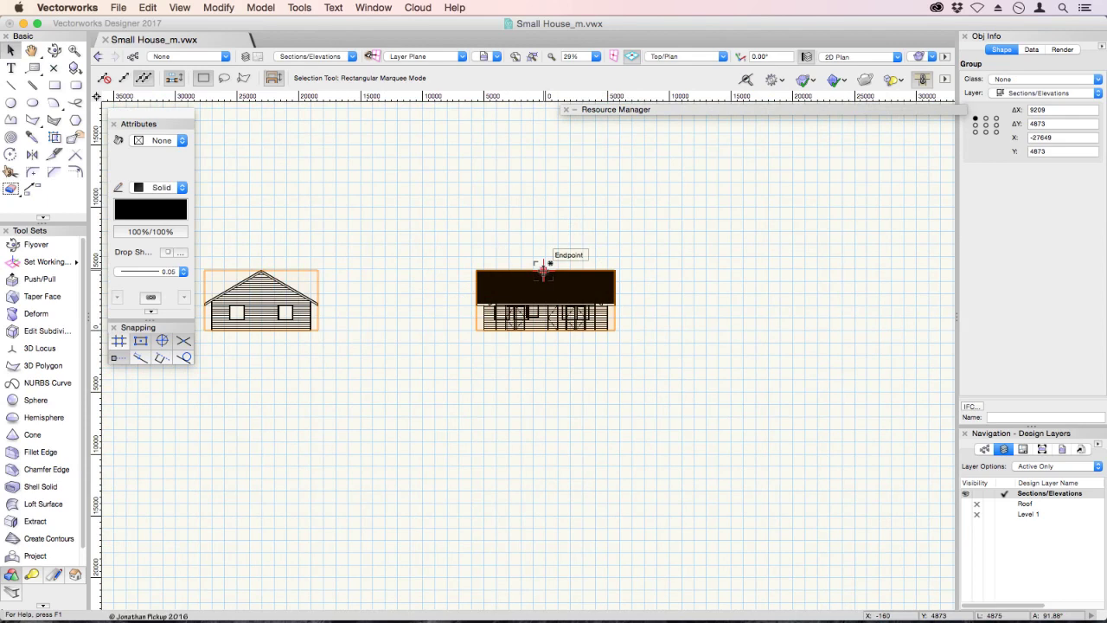
{"action": "left_click_drag", "start_coordinate": [543, 270], "coordinate": [873, 256]}
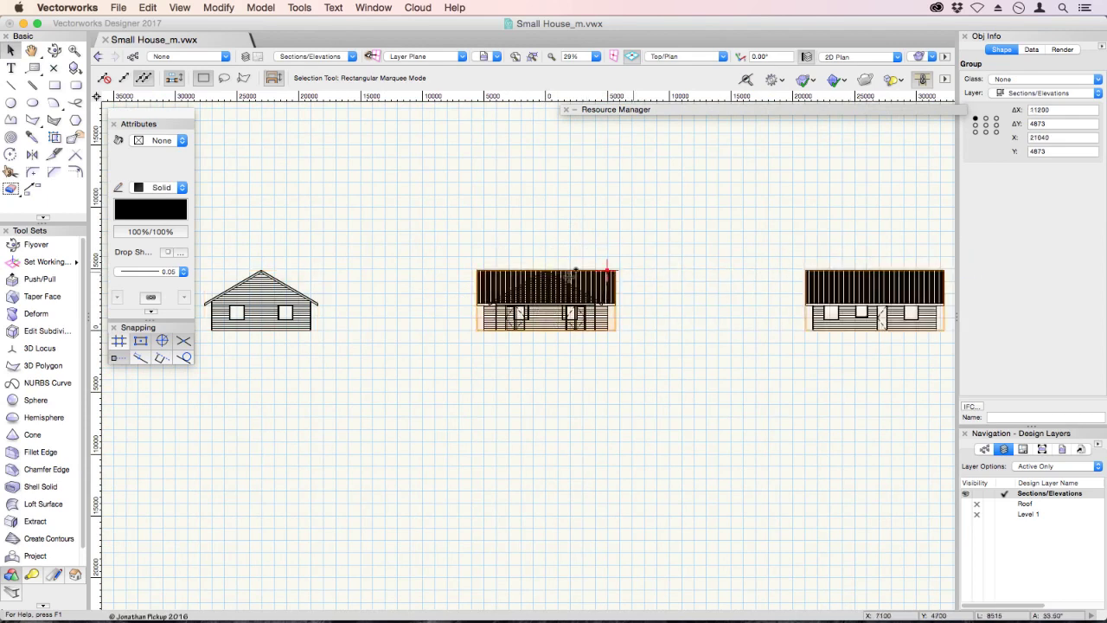
{"action": "left_click_drag", "start_coordinate": [536, 274], "coordinate": [430, 276]}
{"action": "left_click_drag", "start_coordinate": [564, 270], "coordinate": [632, 271]}
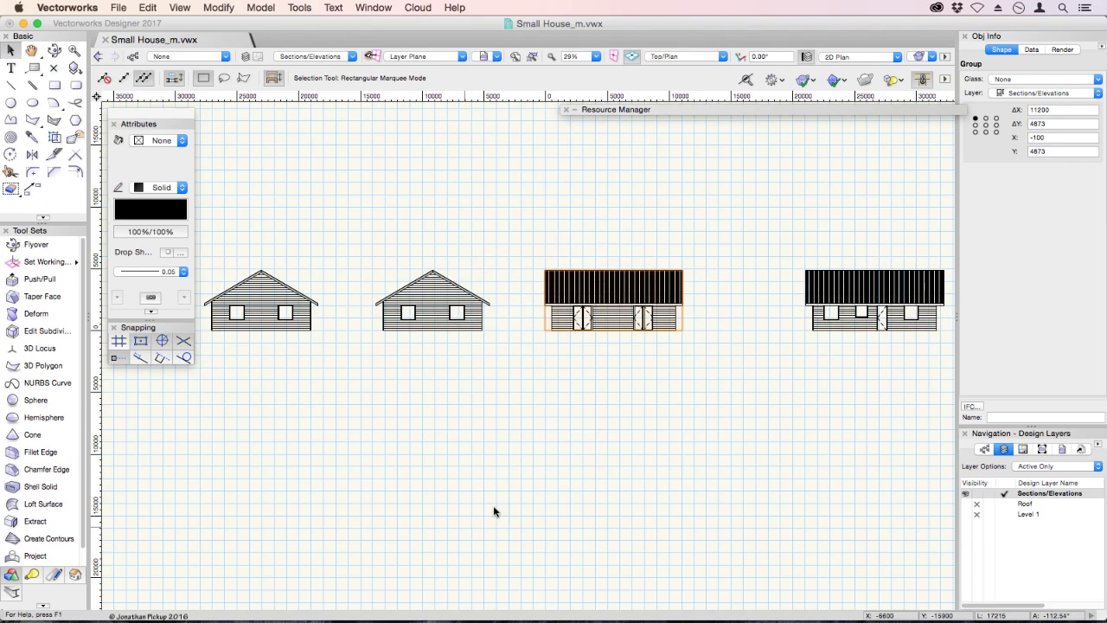
{"action": "left_click", "coordinate": [517, 473]}
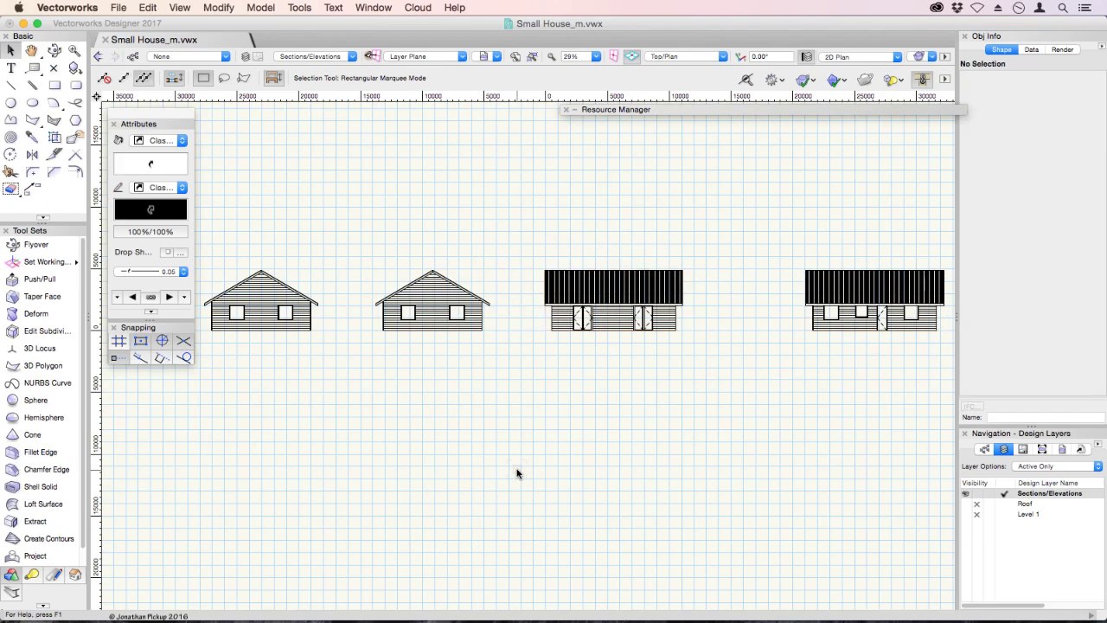
Enter the second gable-end elevation group for editing.
{"action": "right_click", "coordinate": [429, 313]}
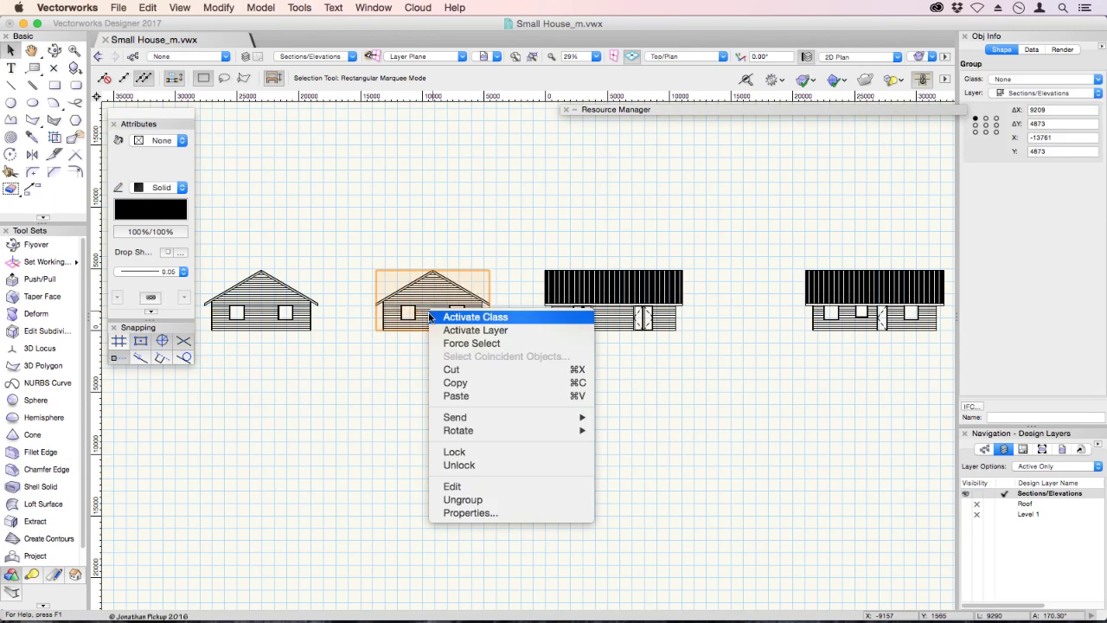
{"action": "left_click", "coordinate": [385, 401]}
{"action": "right_click", "coordinate": [423, 291]}
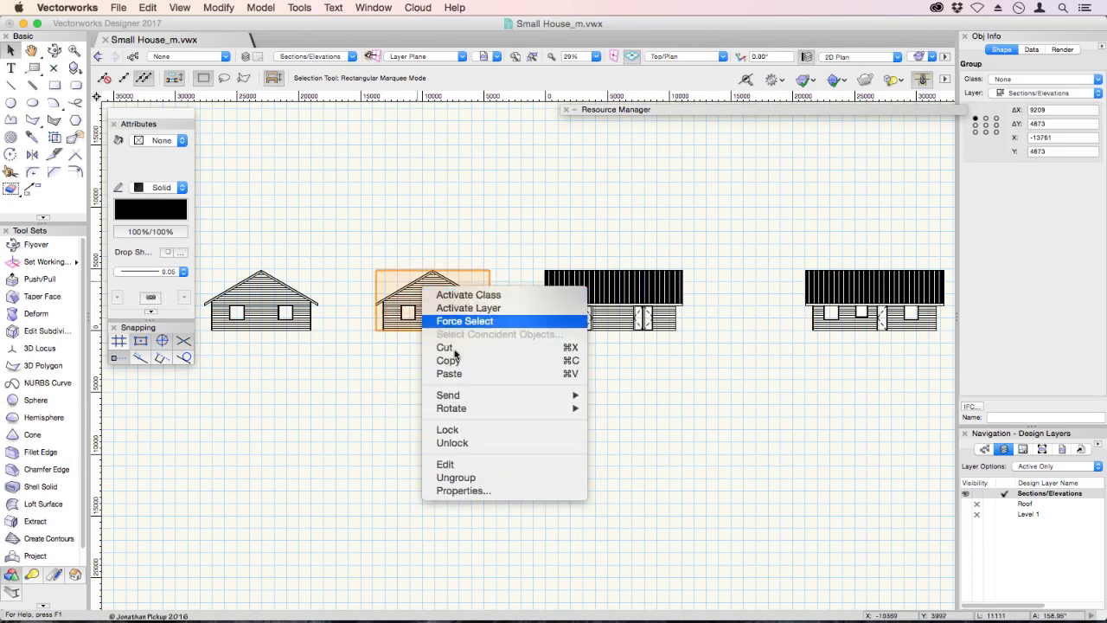
{"action": "left_click", "coordinate": [469, 465]}
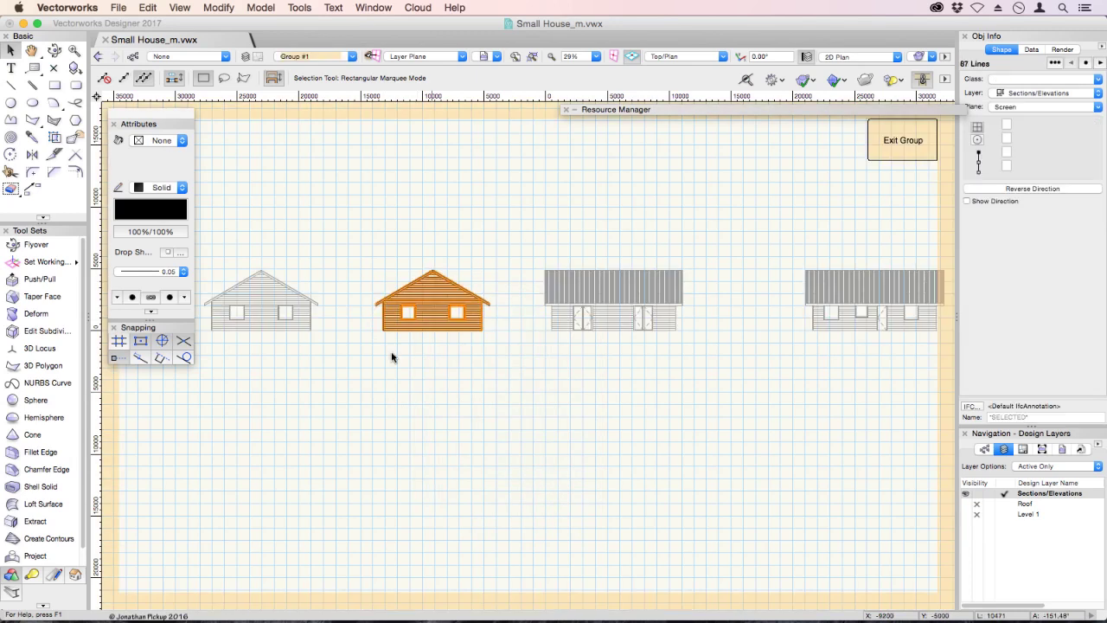
Zoom and pan in close on the gable-end elevation, centering the house.
{"action": "key", "text": "c"}
{"action": "left_click_drag", "start_coordinate": [369, 290], "coordinate": [489, 353]}
{"action": "key", "text": "space"}
{"action": "left_click_drag", "start_coordinate": [521, 397], "coordinate": [511, 364]}
{"action": "scroll", "coordinate": [511, 363], "scroll_direction": "down", "scroll_amount": 1}
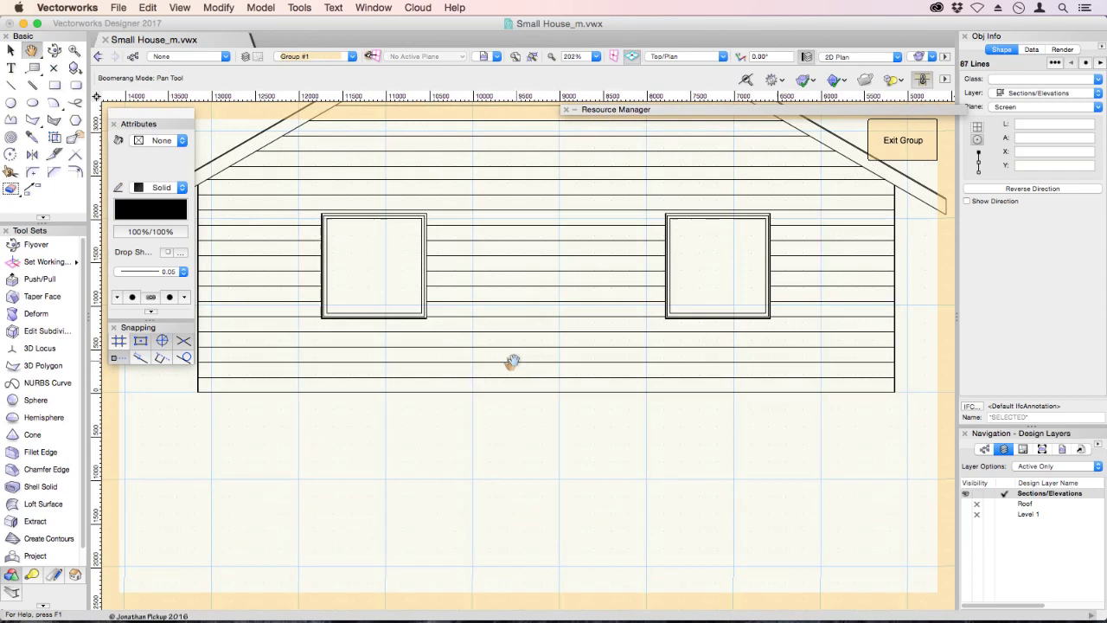
{"action": "scroll", "coordinate": [524, 359], "scroll_direction": "down", "scroll_amount": 2}
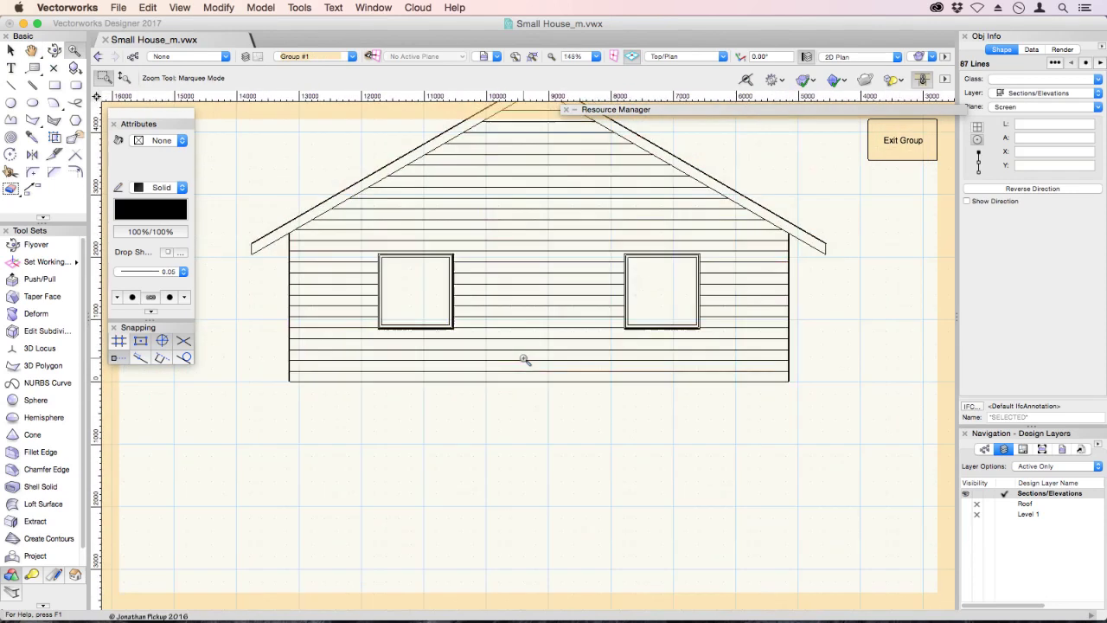
{"action": "key", "text": "4"}
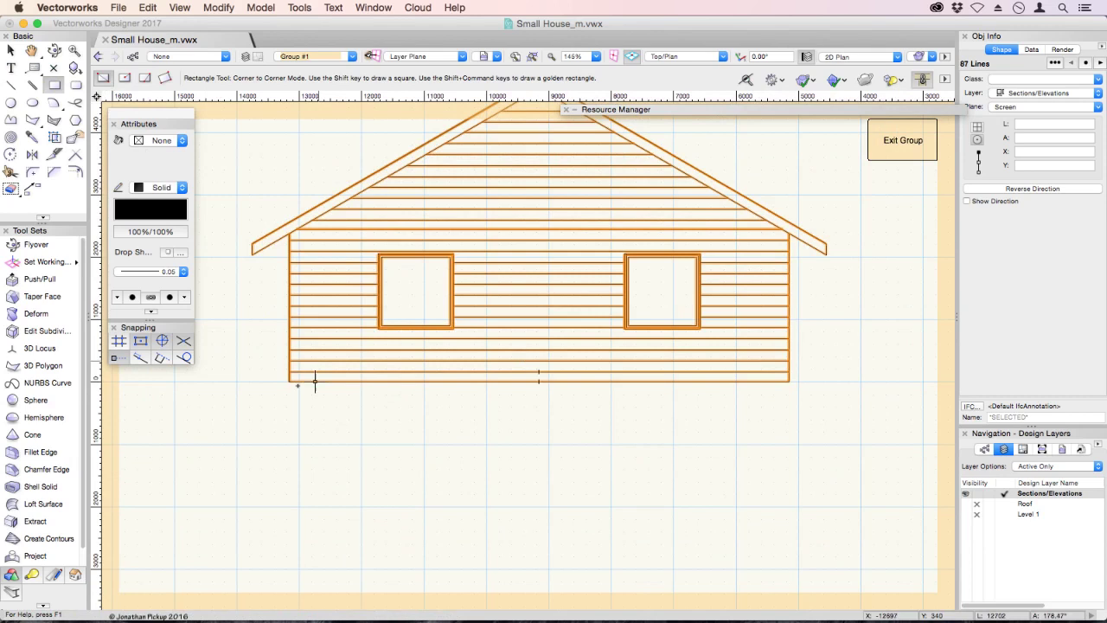
Draw an 8000 × 225 footing below the wall's bottom-left corner, then shorten it to 7900.
{"action": "left_click", "coordinate": [287, 380]}
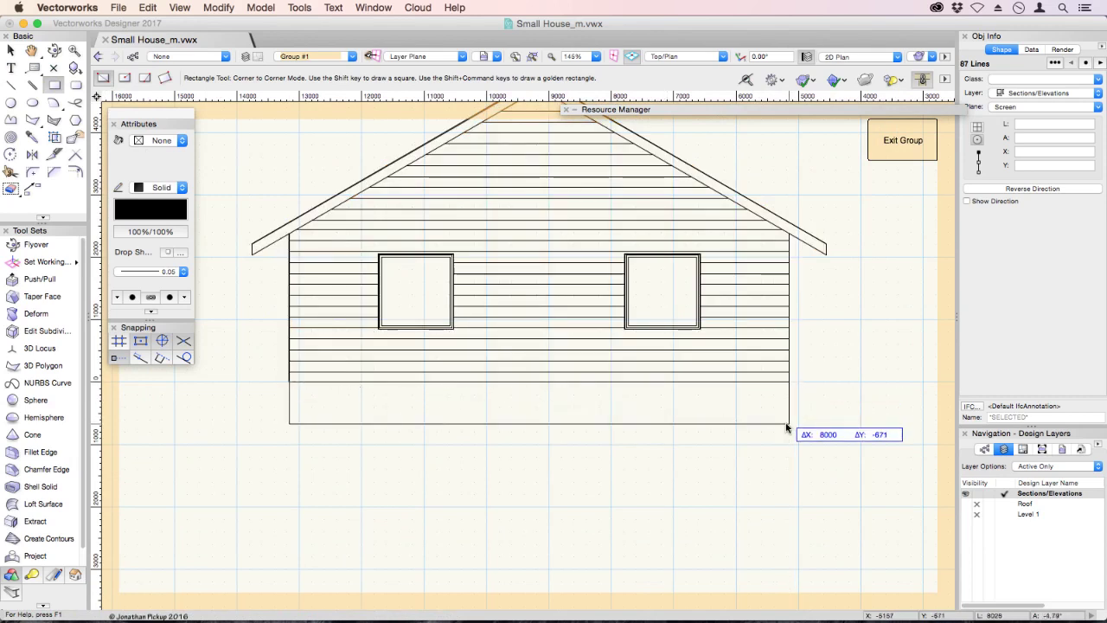
{"action": "key", "text": "Tab"}
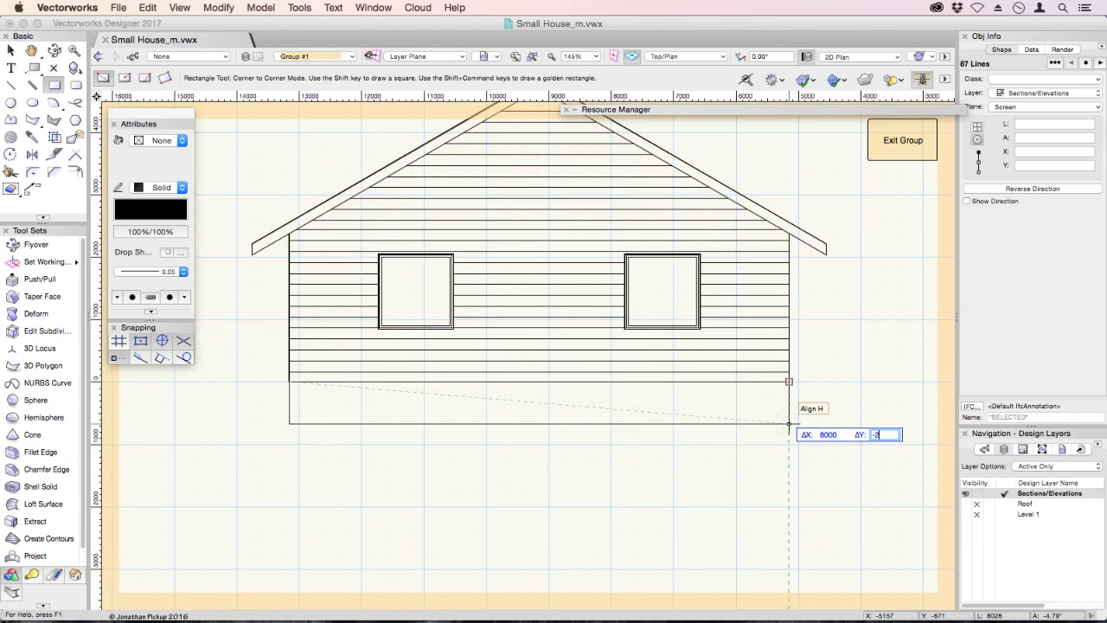
{"action": "key", "text": "Return"}
{"action": "left_click", "coordinate": [788, 423]}
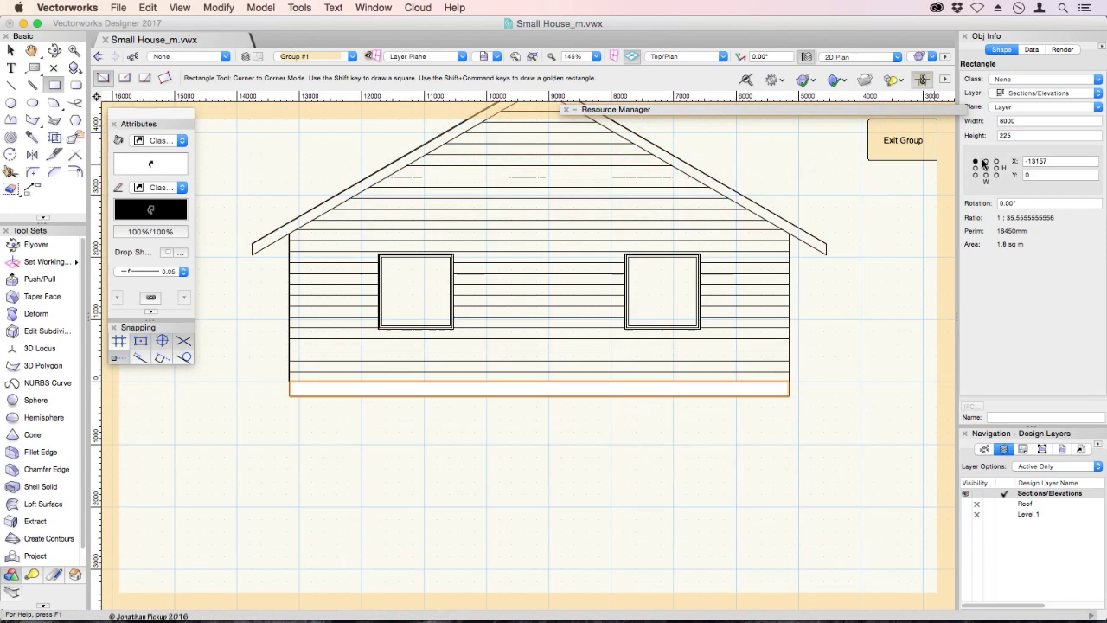
{"action": "double_click", "coordinate": [1022, 120]}
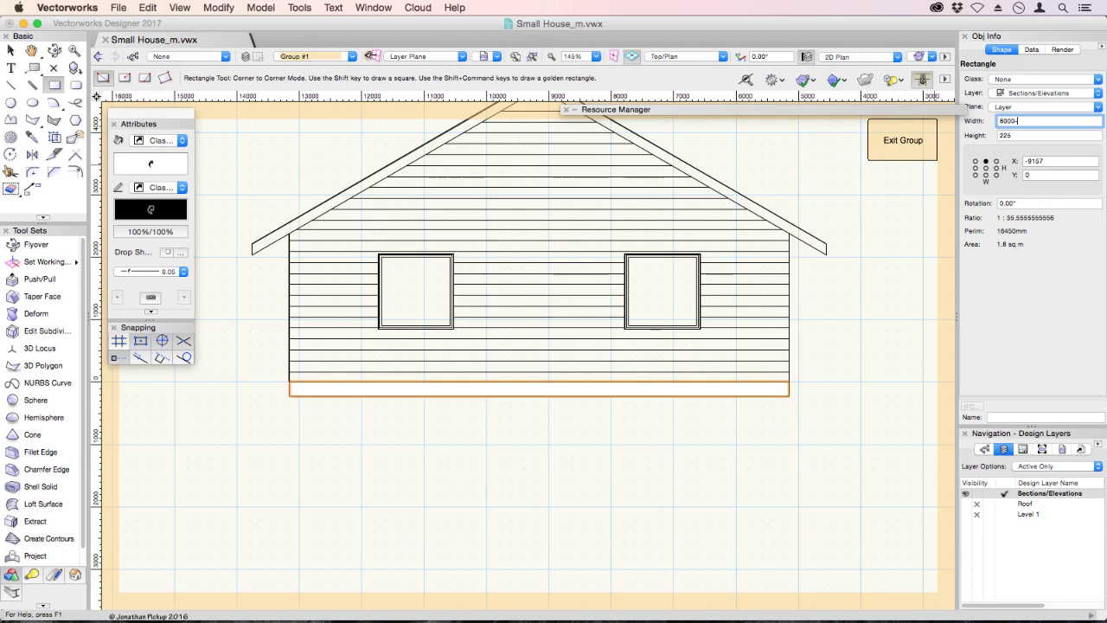
{"action": "type", "text": "100"}
{"action": "key", "text": "Return"}
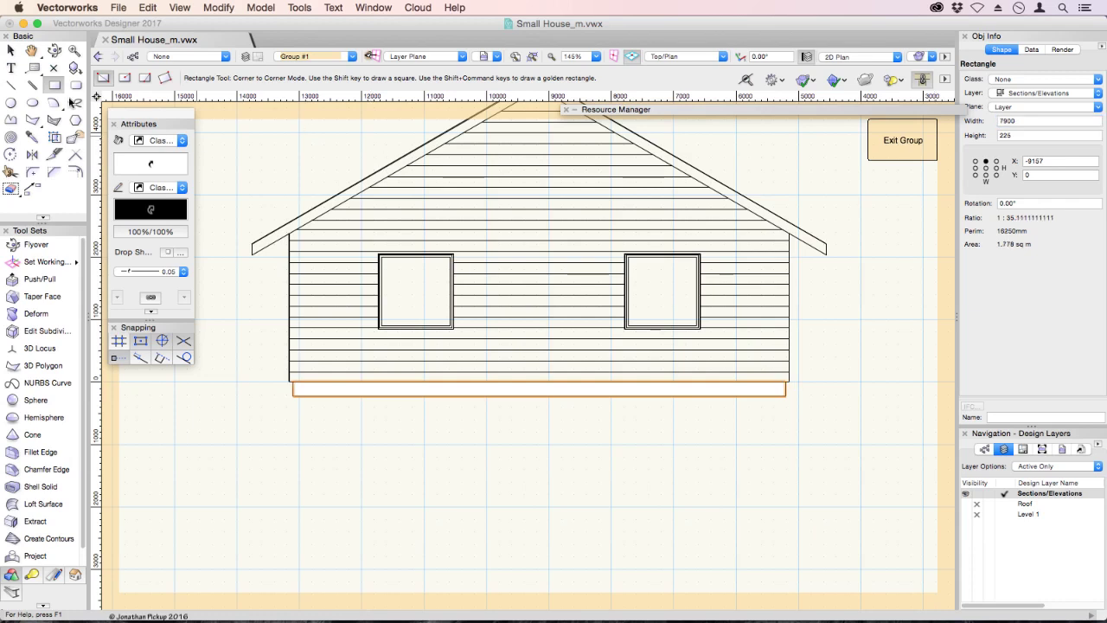
Draw a long horizontal ground line from left of the house across beneath it.
{"action": "left_click", "coordinate": [11, 85]}
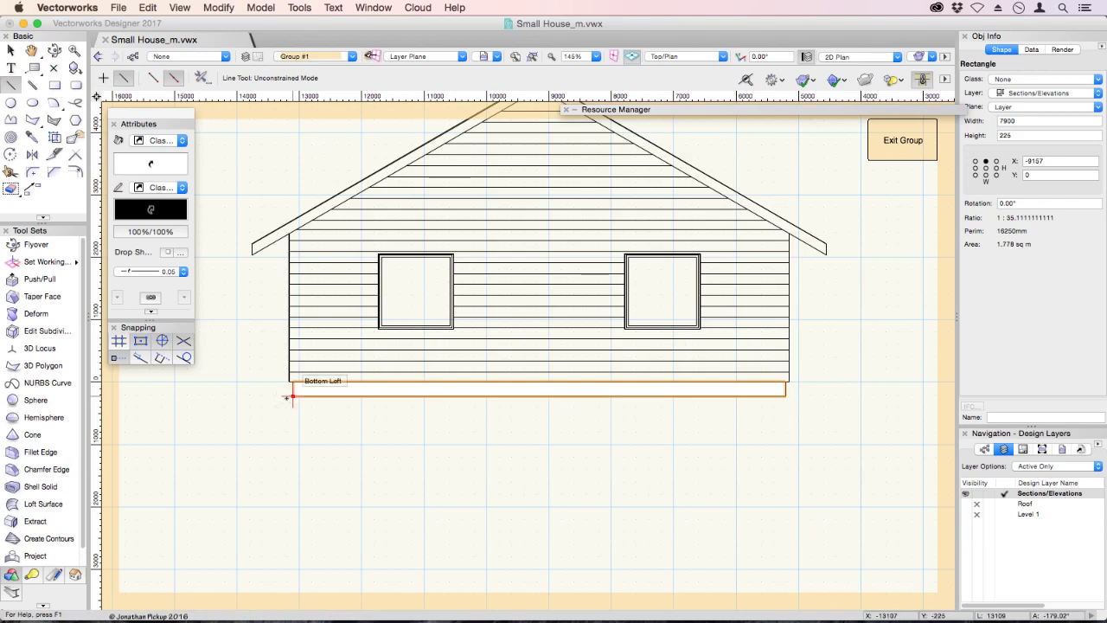
{"action": "left_click", "coordinate": [168, 396]}
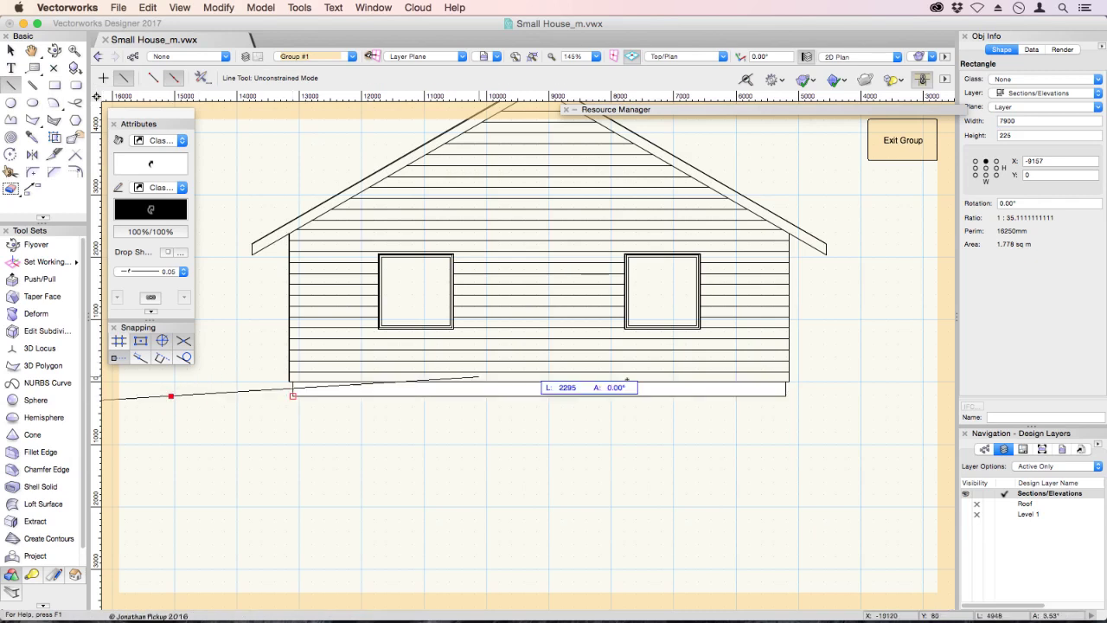
{"action": "left_click", "coordinate": [152, 78]}
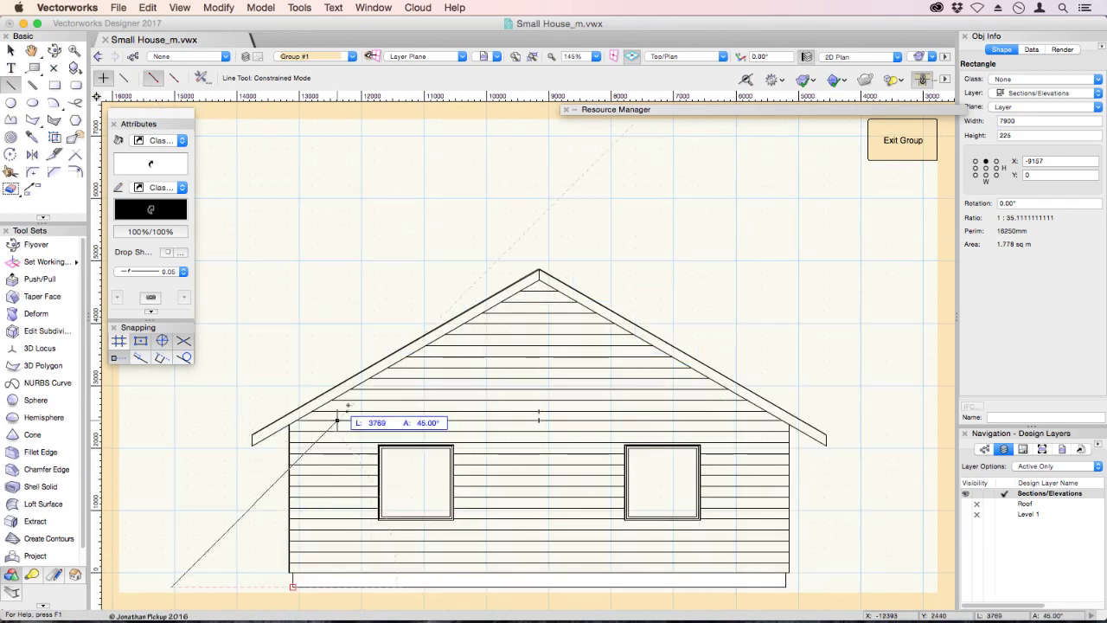
{"action": "key", "text": "Escape"}
{"action": "scroll", "coordinate": [305, 276], "scroll_direction": "down", "scroll_amount": 5}
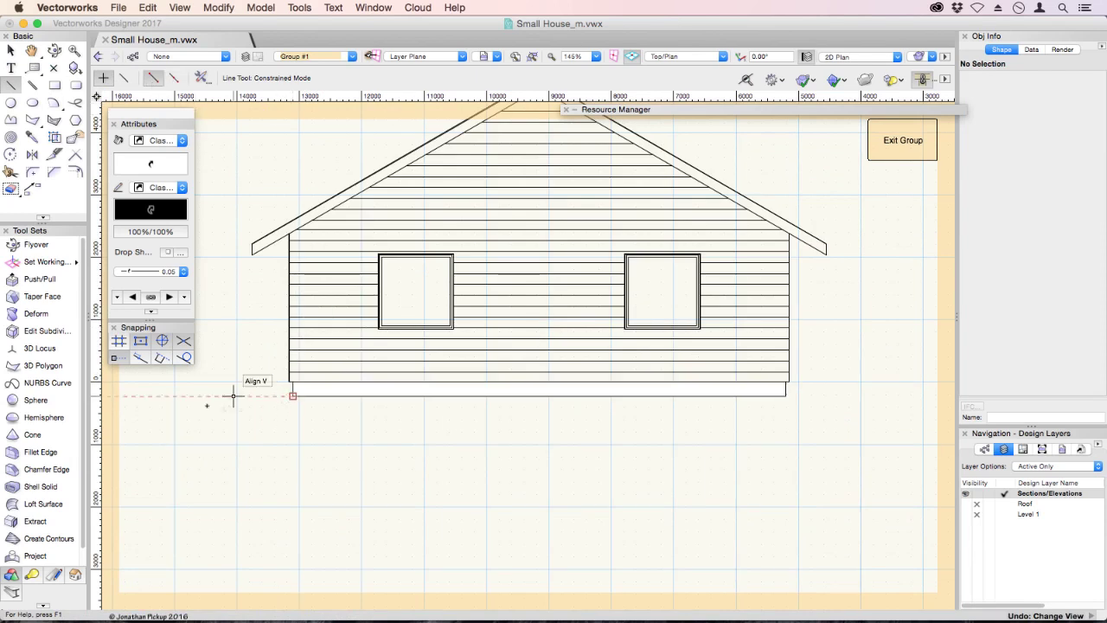
{"action": "left_click", "coordinate": [162, 396]}
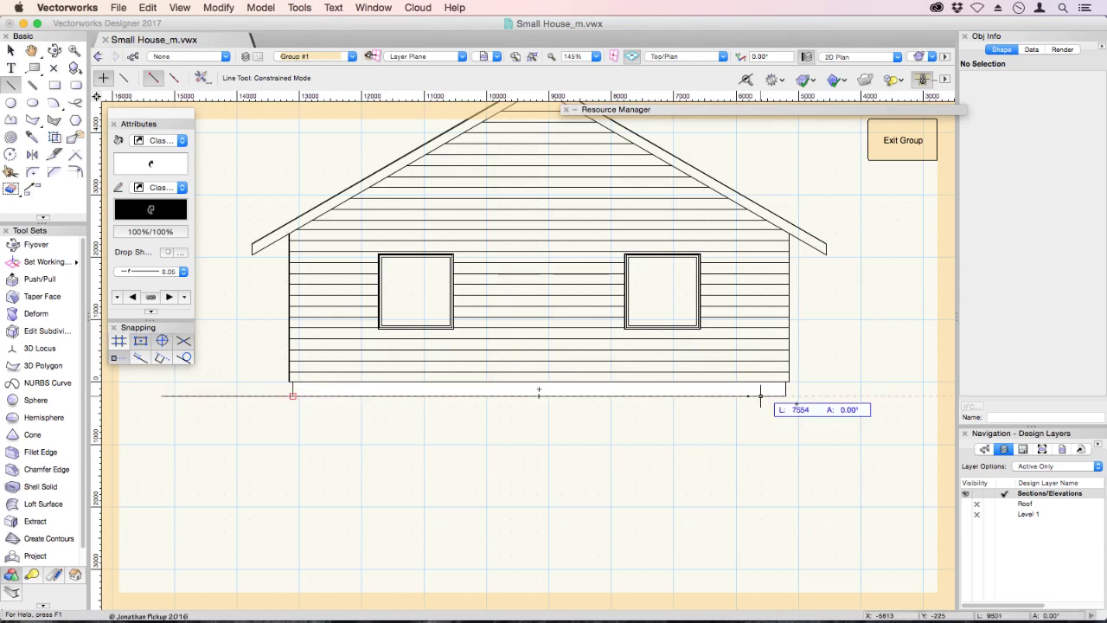
{"action": "left_click", "coordinate": [923, 396]}
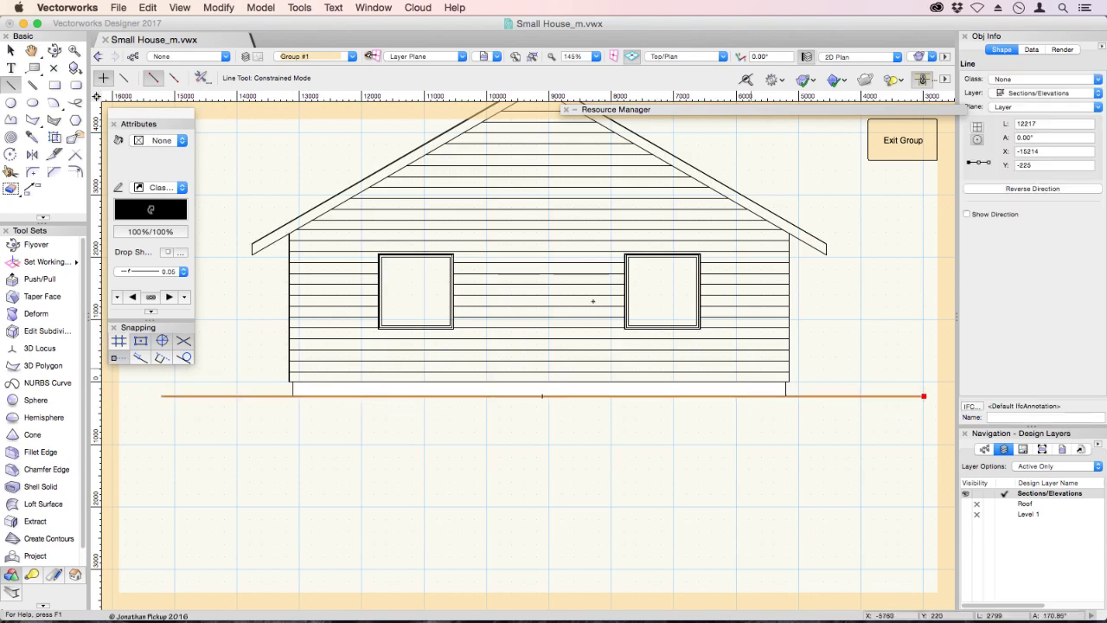
Give the ground line a 1.40 line thickness.
{"action": "left_click", "coordinate": [184, 274]}
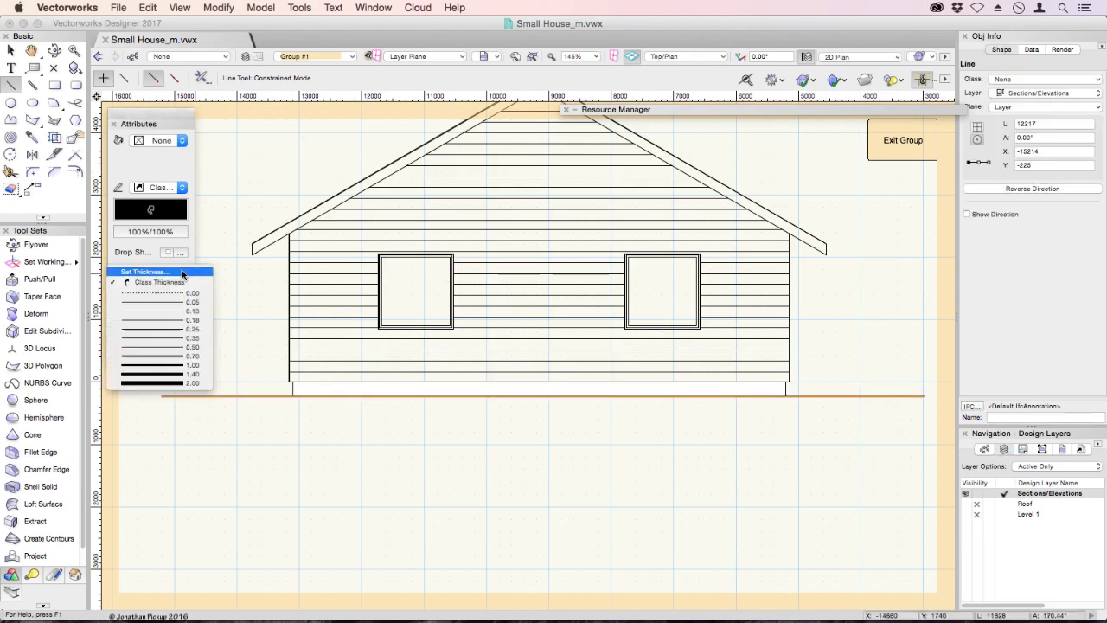
{"action": "left_click", "coordinate": [192, 375]}
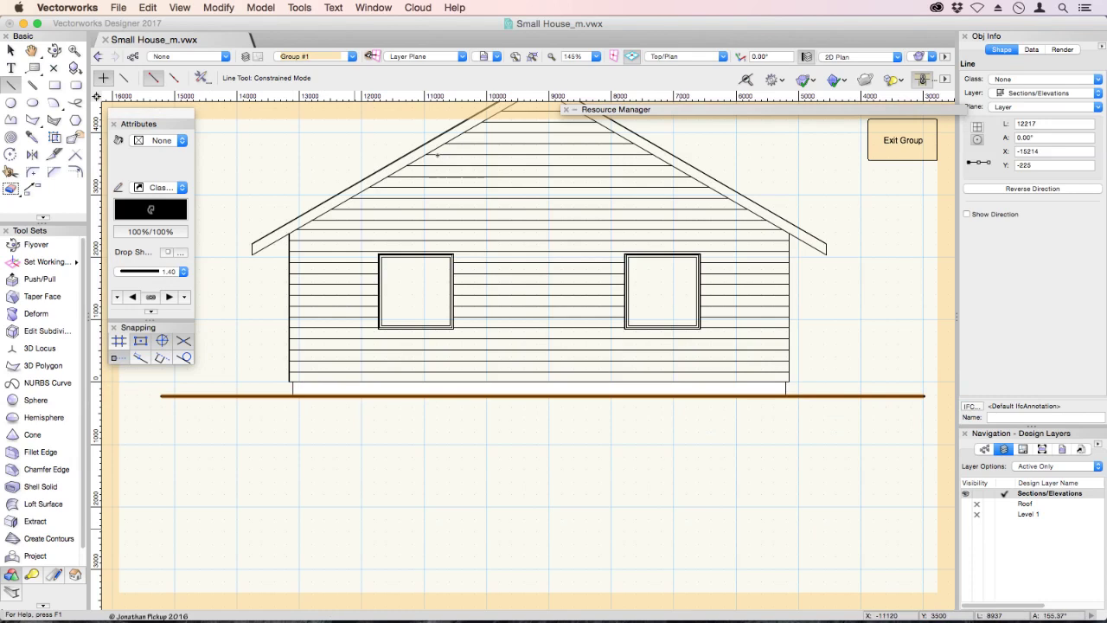
{"action": "key", "text": "x"}
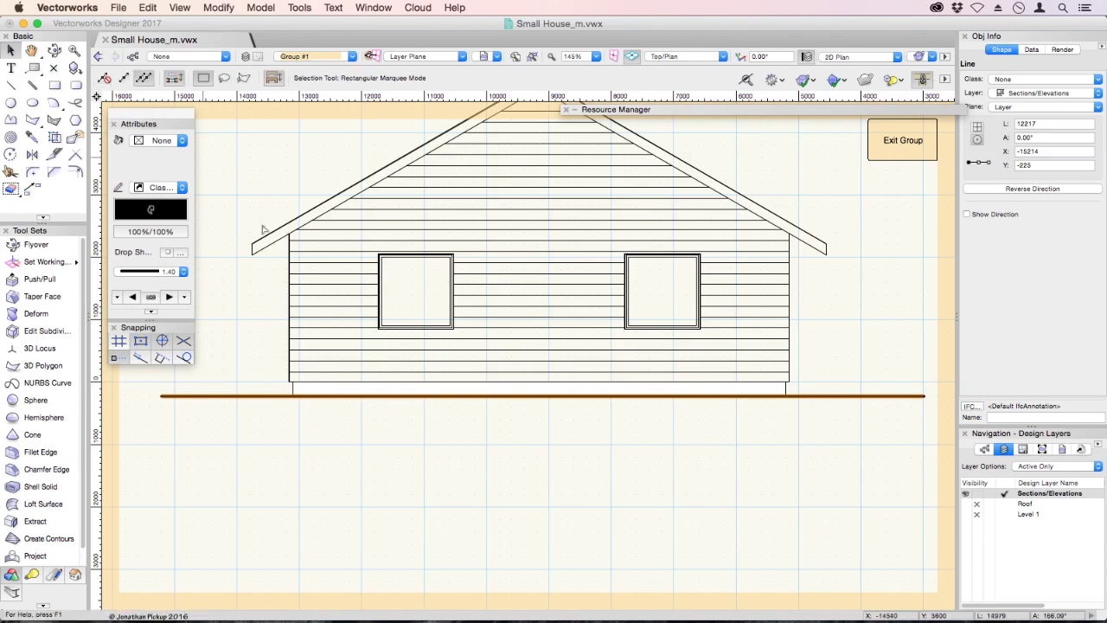
{"action": "left_click", "coordinate": [264, 247]}
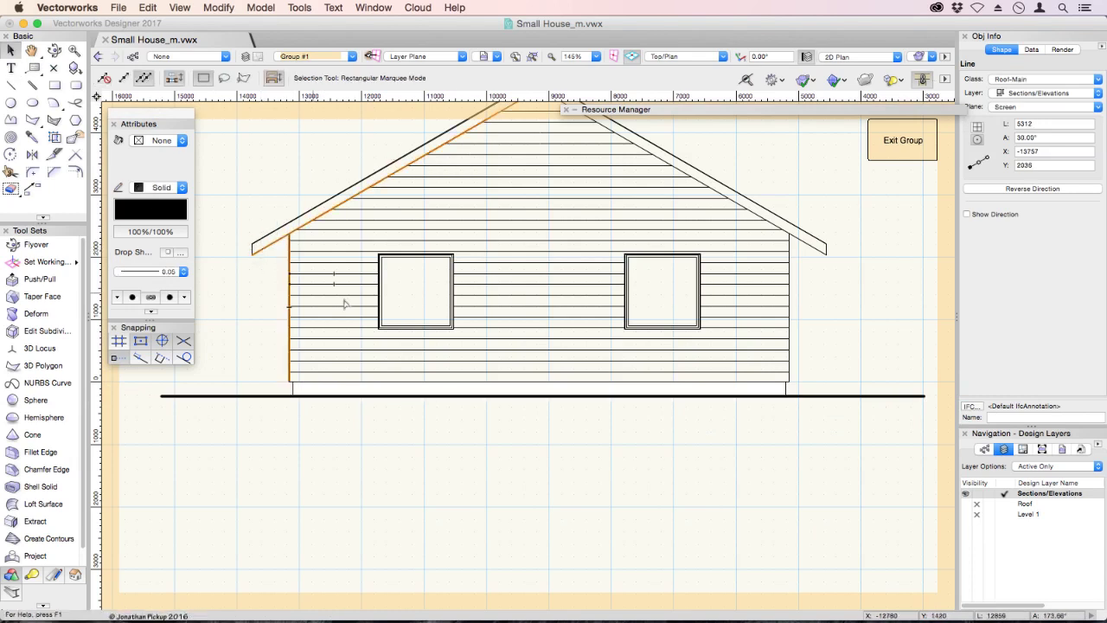
{"action": "scroll", "coordinate": [344, 296], "scroll_direction": "down", "scroll_amount": 5}
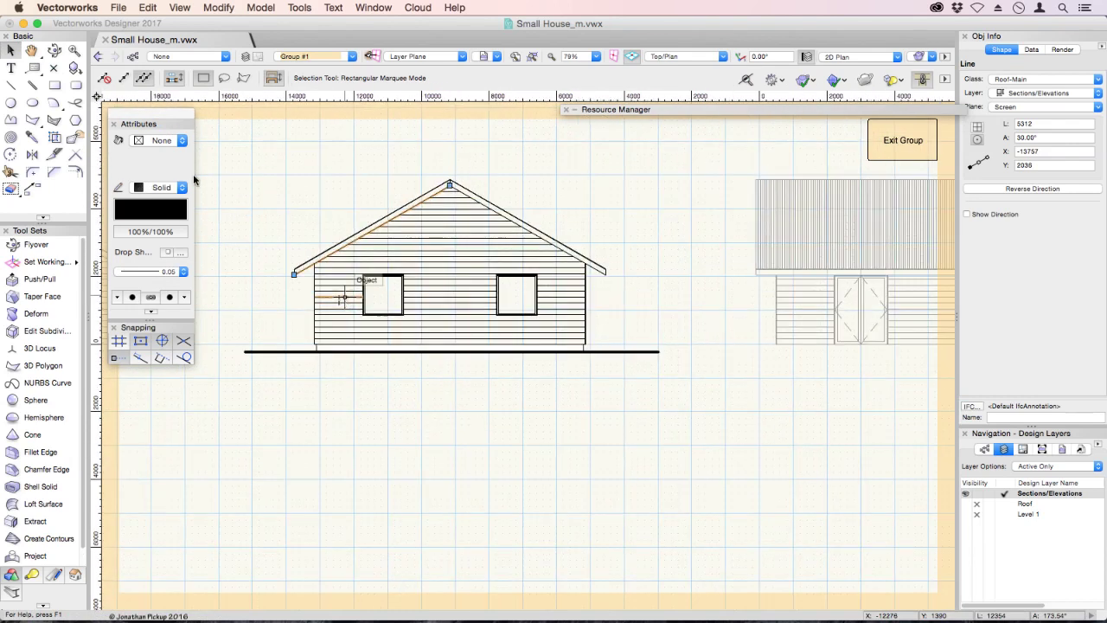
Trace the house's outer boundary as a polygon with no fill and 0.50 line thickness.
{"action": "left_click", "coordinate": [32, 119]}
{"action": "left_click", "coordinate": [145, 79]}
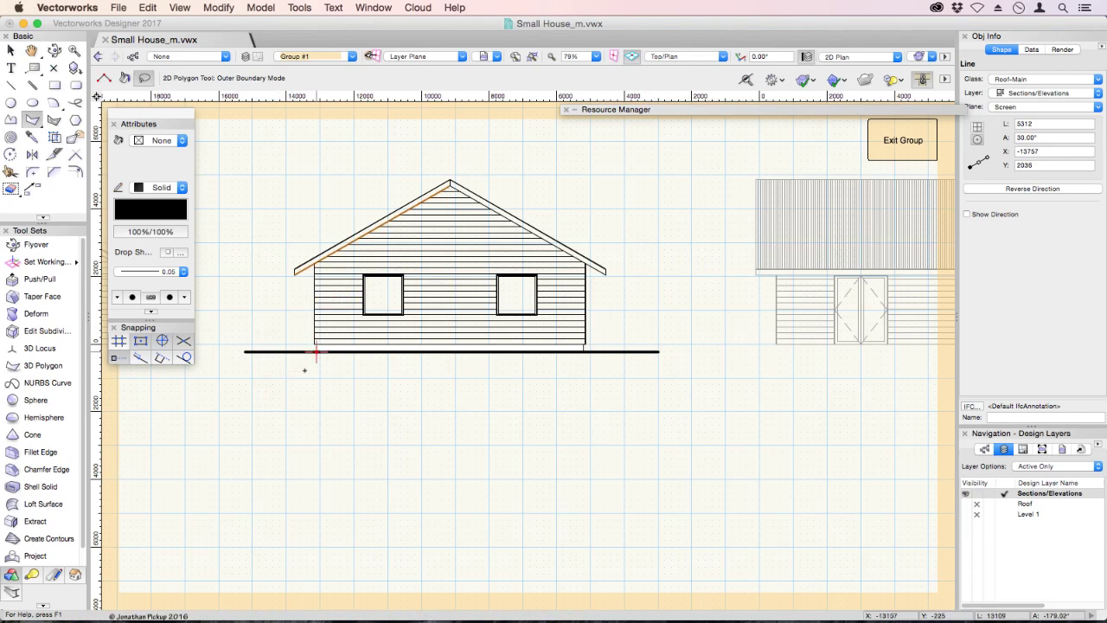
{"action": "mouse_move", "coordinate": [298, 371]}
{"action": "left_mouse_down"}
{"action": "mouse_move", "coordinate": [268, 274]}
{"action": "mouse_move", "coordinate": [291, 187]}
{"action": "mouse_move", "coordinate": [328, 162]}
{"action": "mouse_move", "coordinate": [423, 146]}
{"action": "mouse_move", "coordinate": [475, 156]}
{"action": "mouse_move", "coordinate": [582, 193]}
{"action": "mouse_move", "coordinate": [617, 253]}
{"action": "mouse_move", "coordinate": [611, 345]}
{"action": "mouse_move", "coordinate": [548, 397]}
{"action": "mouse_move", "coordinate": [355, 370]}
{"action": "mouse_move", "coordinate": [288, 388]}
{"action": "left_mouse_up"}
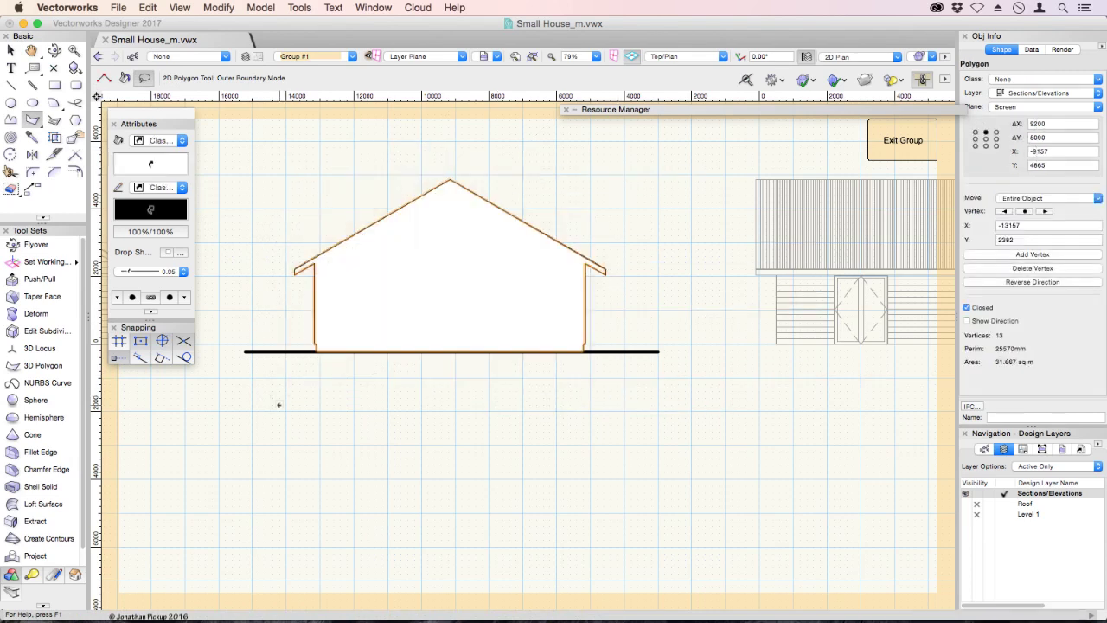
{"action": "left_click", "coordinate": [181, 140]}
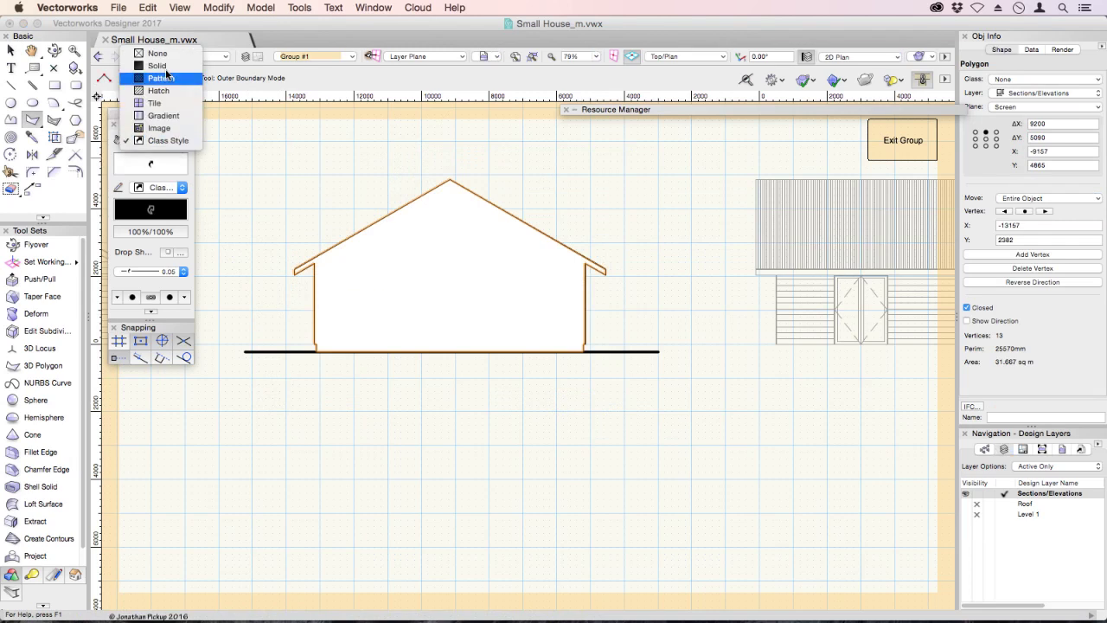
{"action": "left_click", "coordinate": [156, 54]}
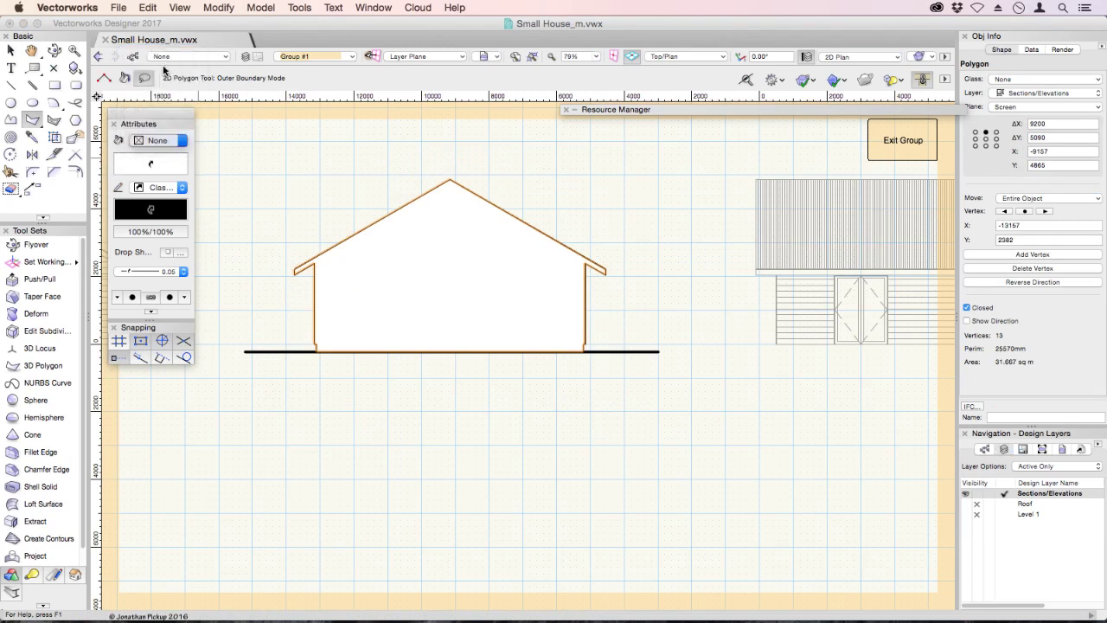
{"action": "left_click", "coordinate": [173, 273]}
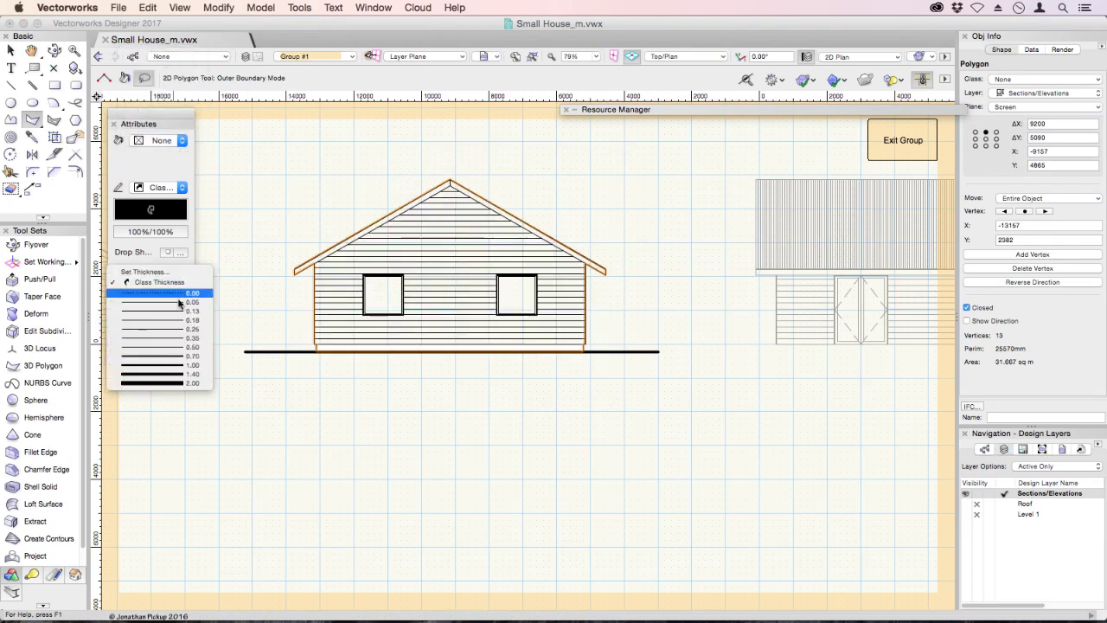
{"action": "left_click", "coordinate": [179, 347]}
{"action": "scroll", "coordinate": [281, 242], "scroll_direction": "up", "scroll_amount": 5}
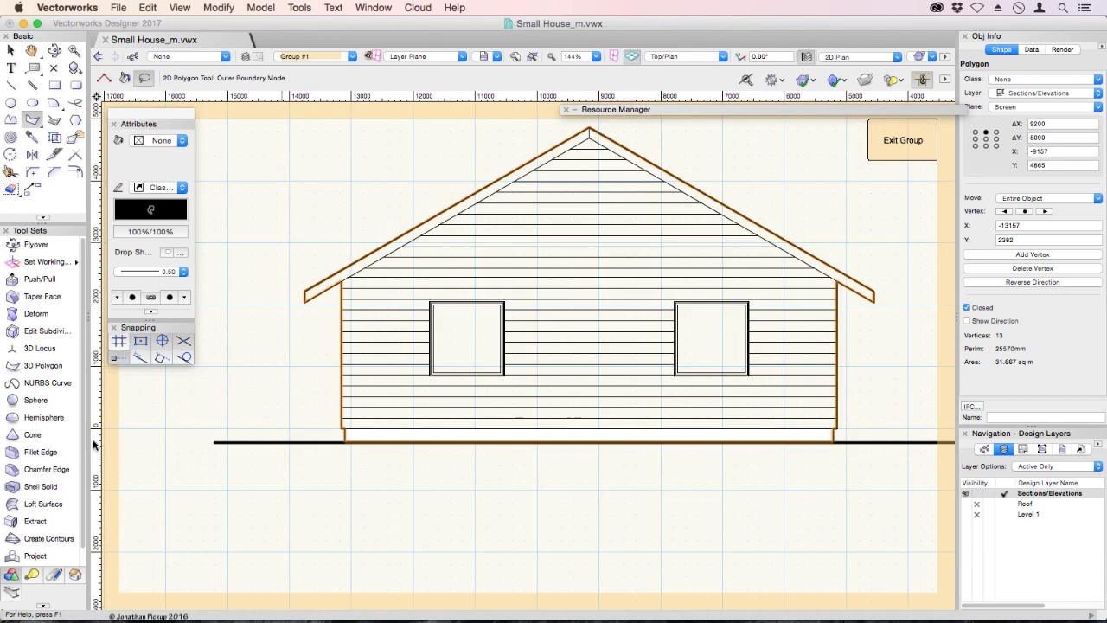
Place a drawing label below the house titled 'East Elevation' at Scale 1:50.
{"action": "left_click", "coordinate": [53, 574]}
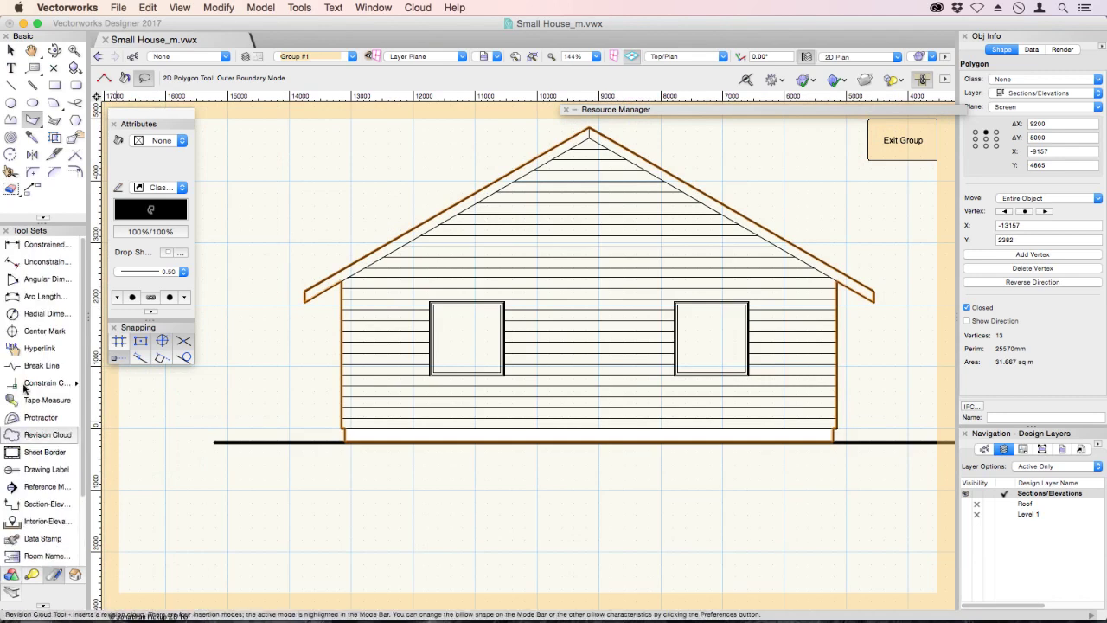
{"action": "left_click", "coordinate": [43, 469]}
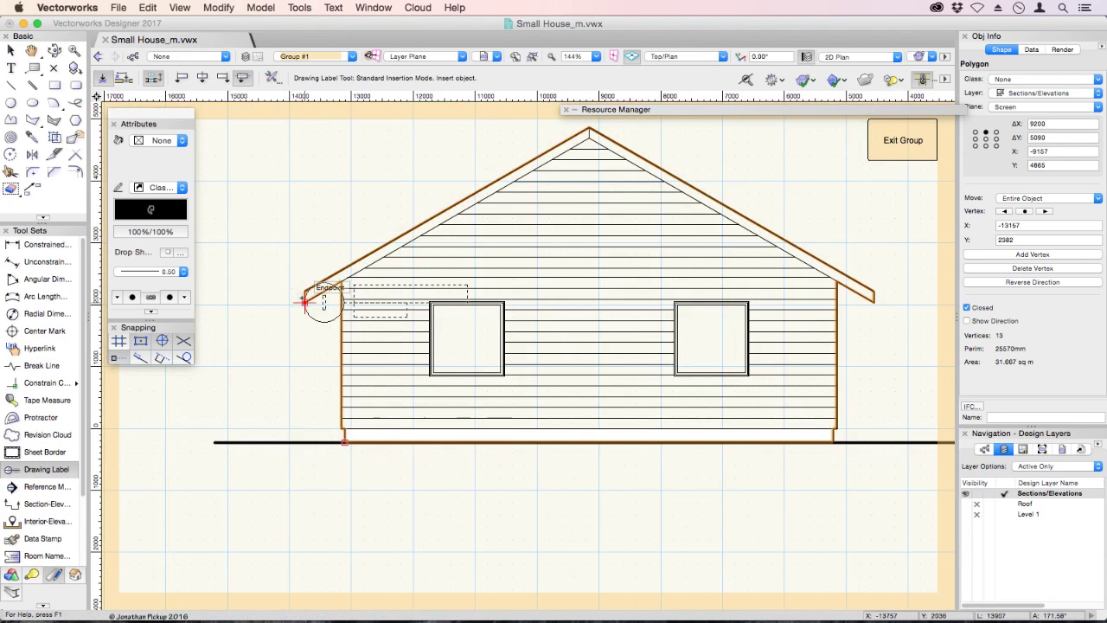
{"action": "left_click", "coordinate": [324, 512]}
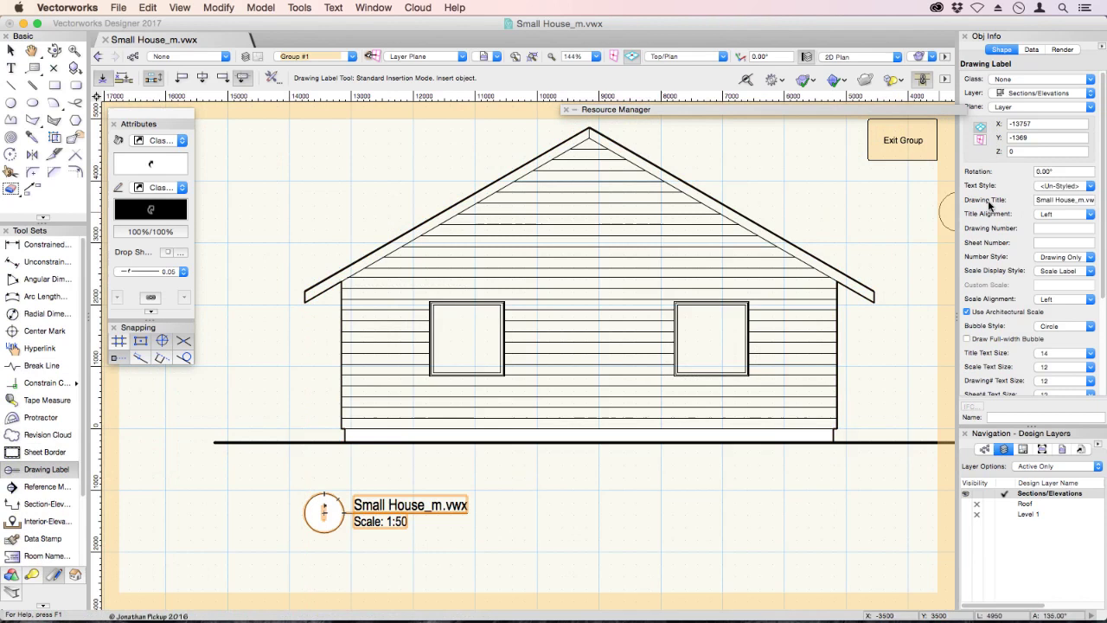
{"action": "left_click", "coordinate": [1085, 202]}
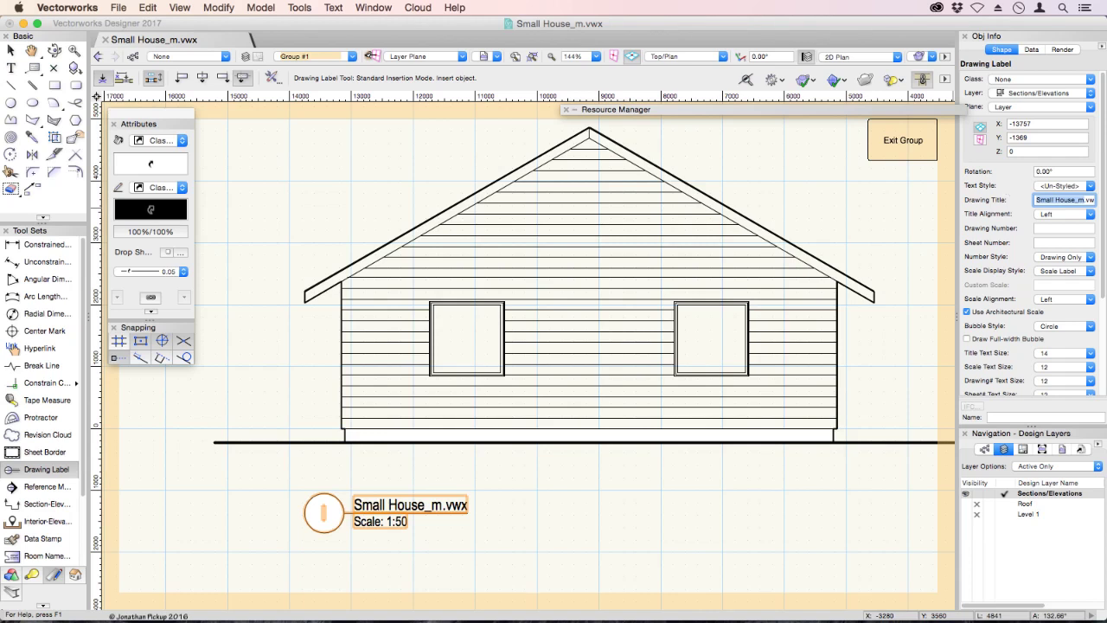
{"action": "type", "text": "East Elevation"}
{"action": "key", "text": "Return"}
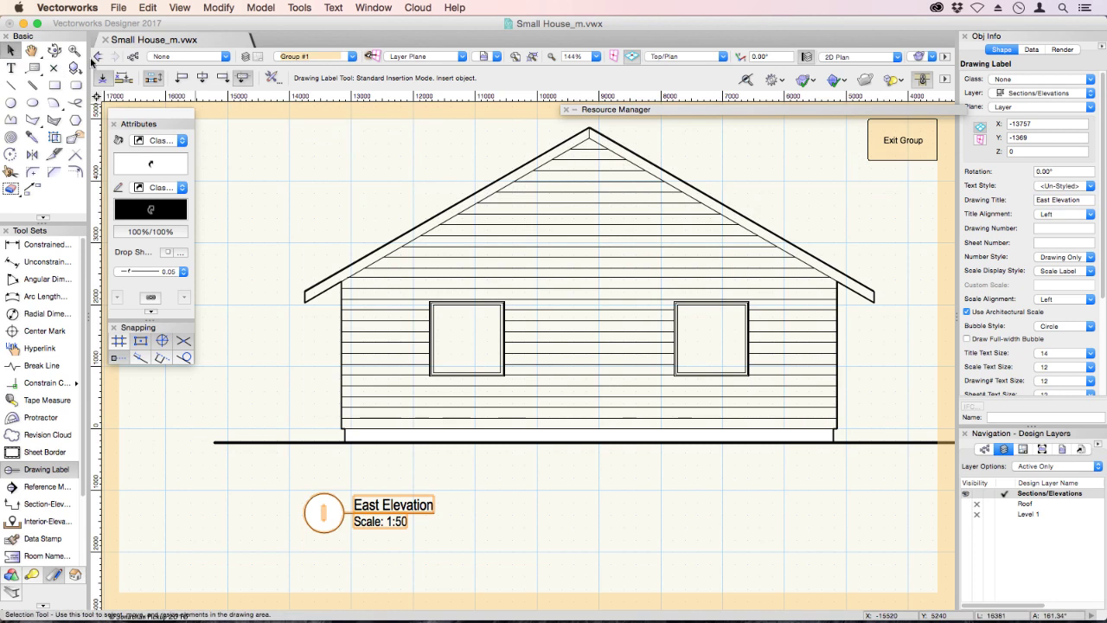
{"action": "left_click", "coordinate": [11, 50]}
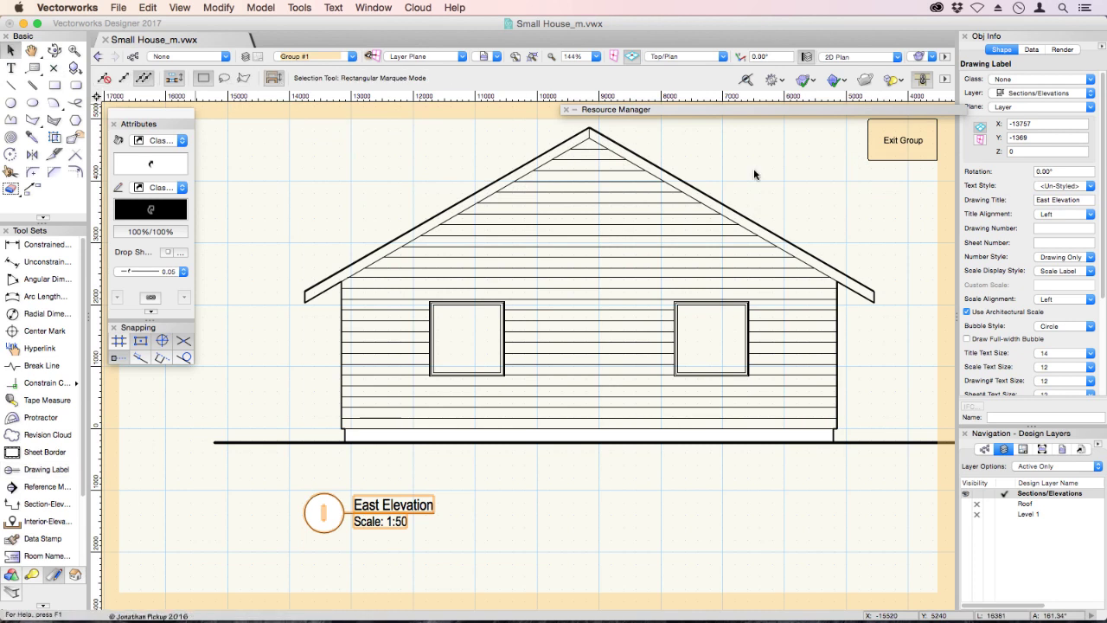
Exit the elevation group and make the Roof and Level 1 layers visible.
{"action": "left_click", "coordinate": [883, 141]}
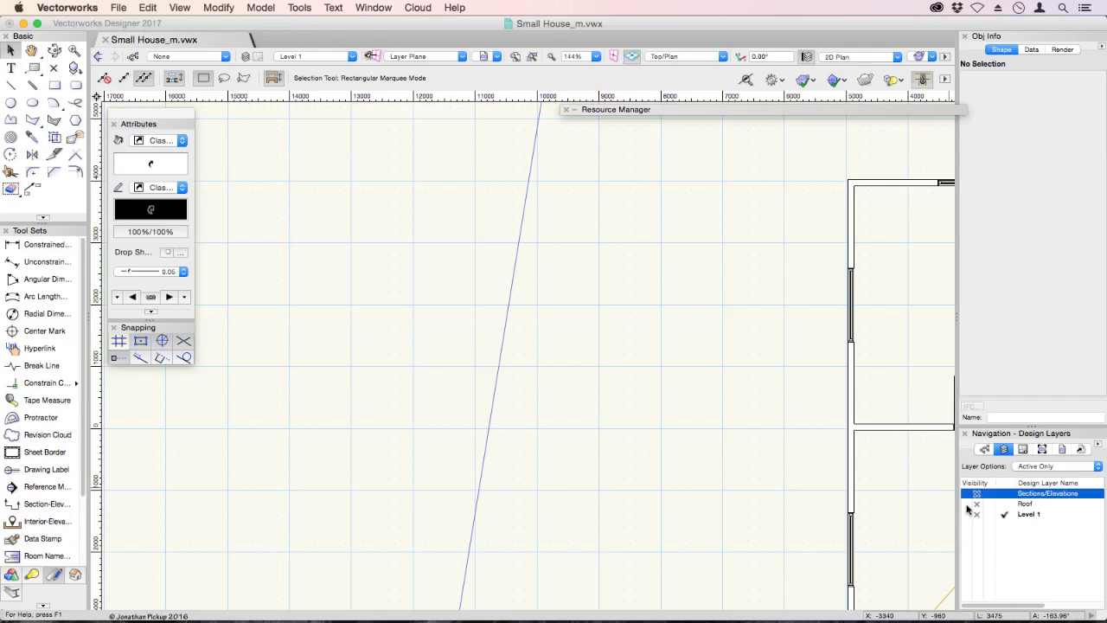
{"action": "left_click", "coordinate": [966, 504]}
{"action": "left_click", "coordinate": [966, 515]}
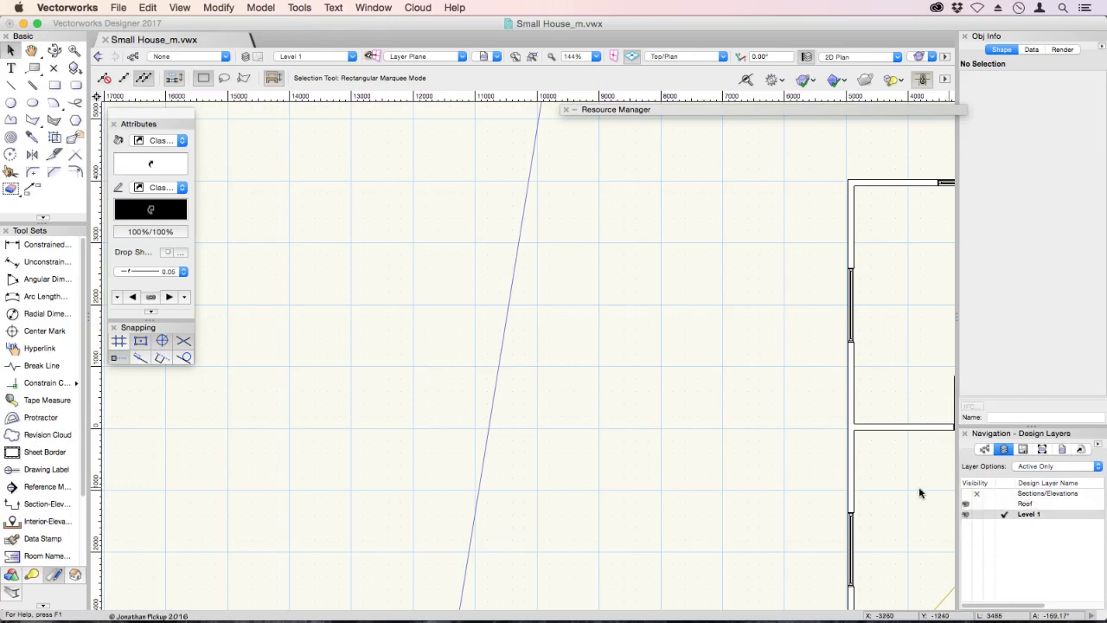
Set layer options to Show/Snap/Modify Others and fit the view to the whole plan.
{"action": "right_click", "coordinate": [648, 313]}
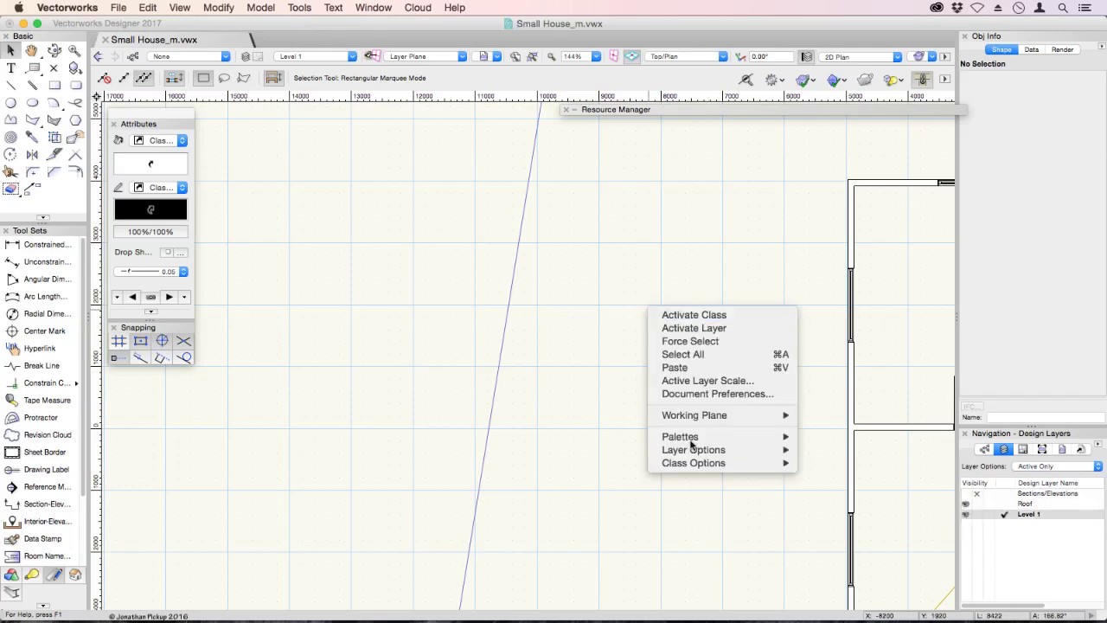
{"action": "mouse_move", "coordinate": [696, 450]}
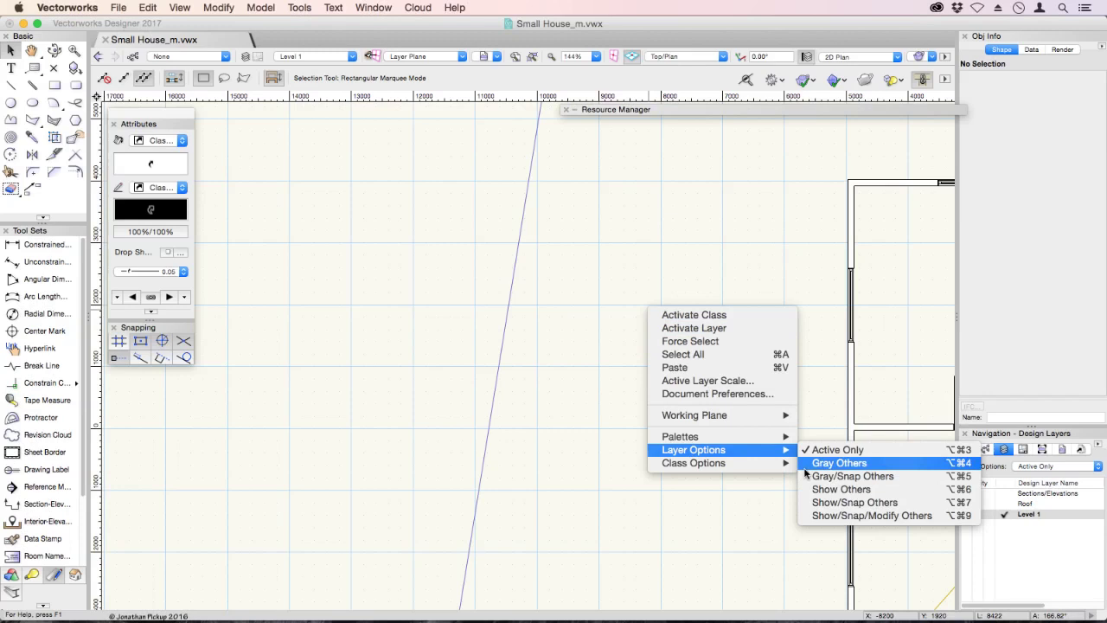
{"action": "left_click", "coordinate": [809, 516]}
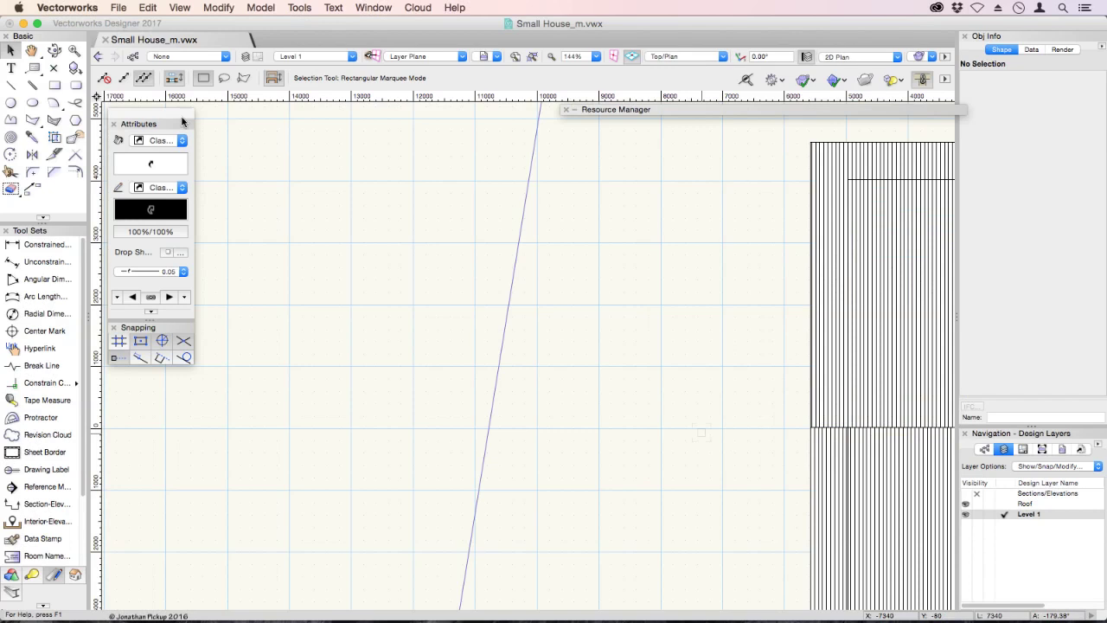
{"action": "left_click", "coordinate": [529, 59]}
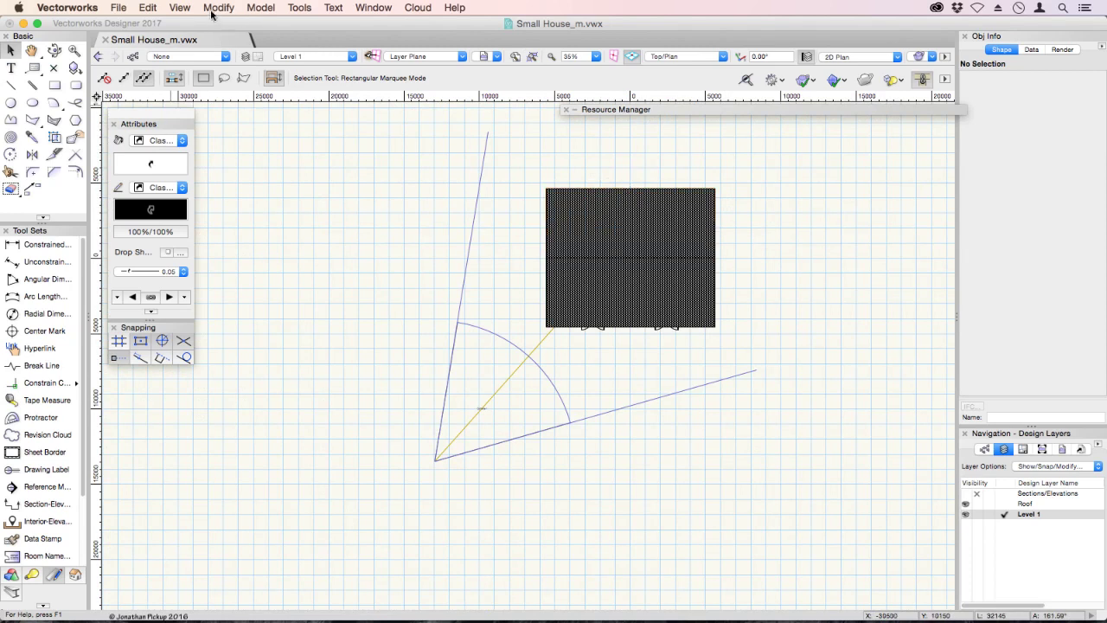
Cut a 3D section along a vertical line through the plan, keeping the left side.
{"action": "left_click", "coordinate": [260, 8]}
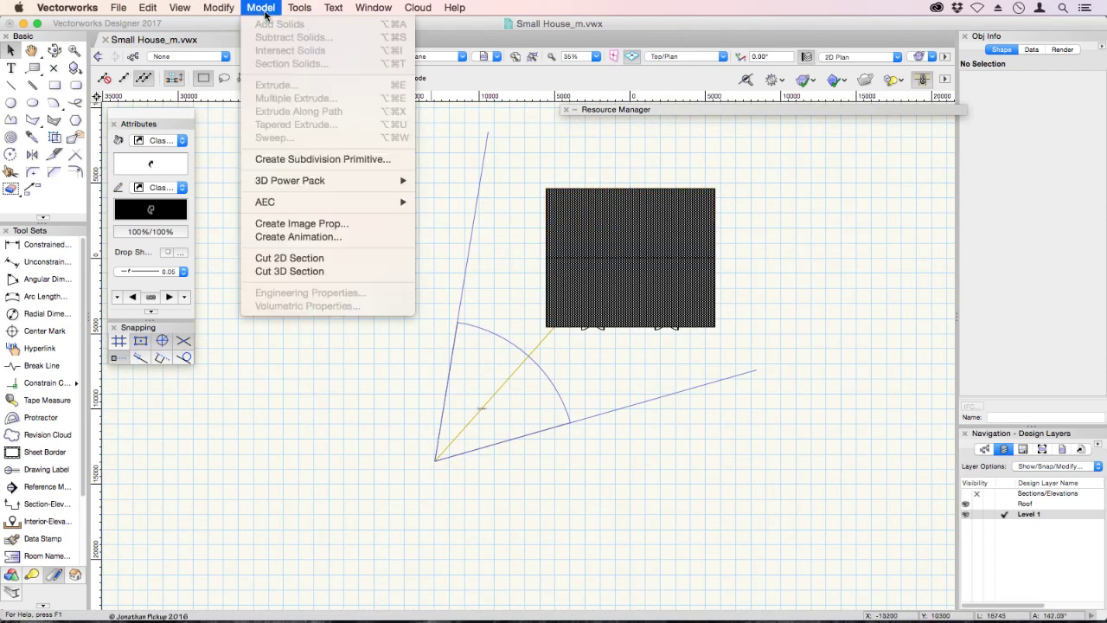
{"action": "left_click", "coordinate": [297, 272]}
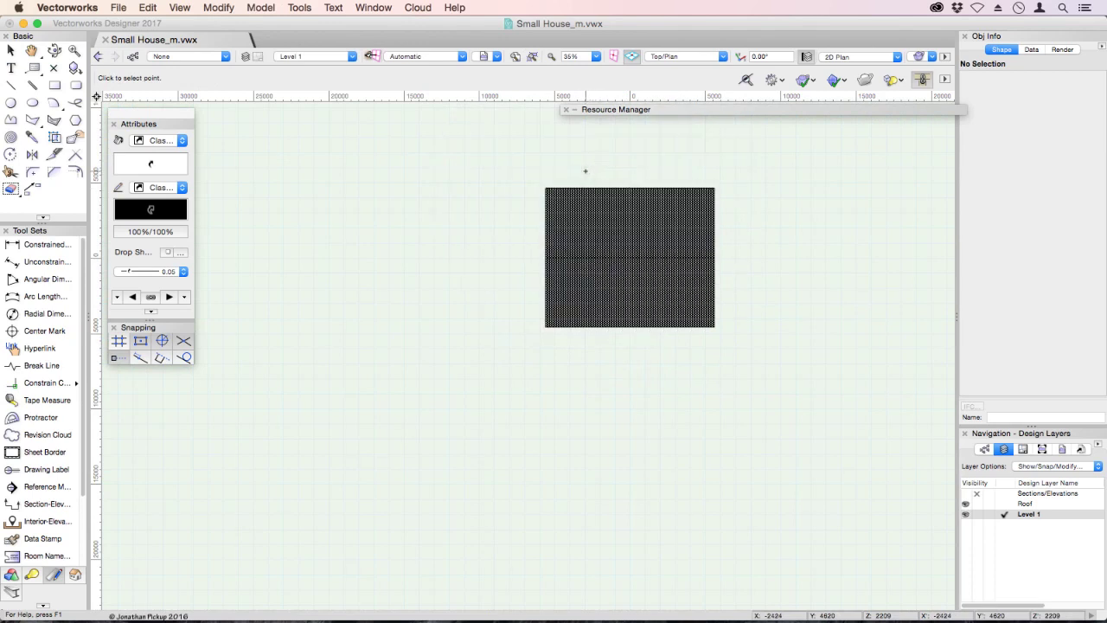
{"action": "left_click", "coordinate": [585, 352]}
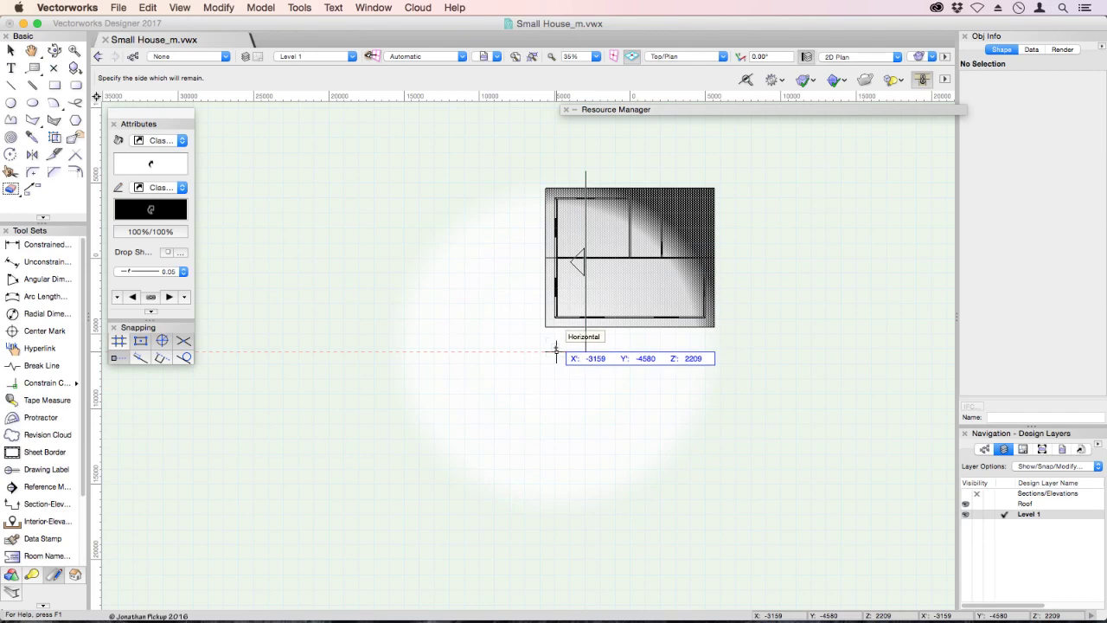
{"action": "left_click", "coordinate": [556, 351]}
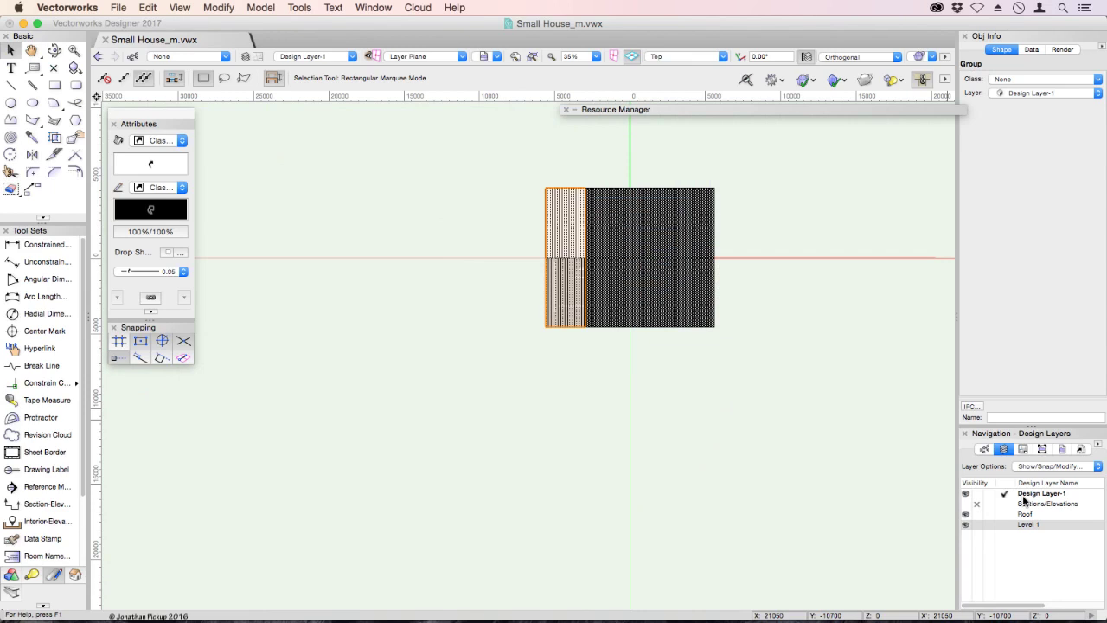
Hide the Roof and Level 1 layers and switch to the Right view.
{"action": "left_click", "coordinate": [977, 513]}
{"action": "left_click", "coordinate": [976, 524]}
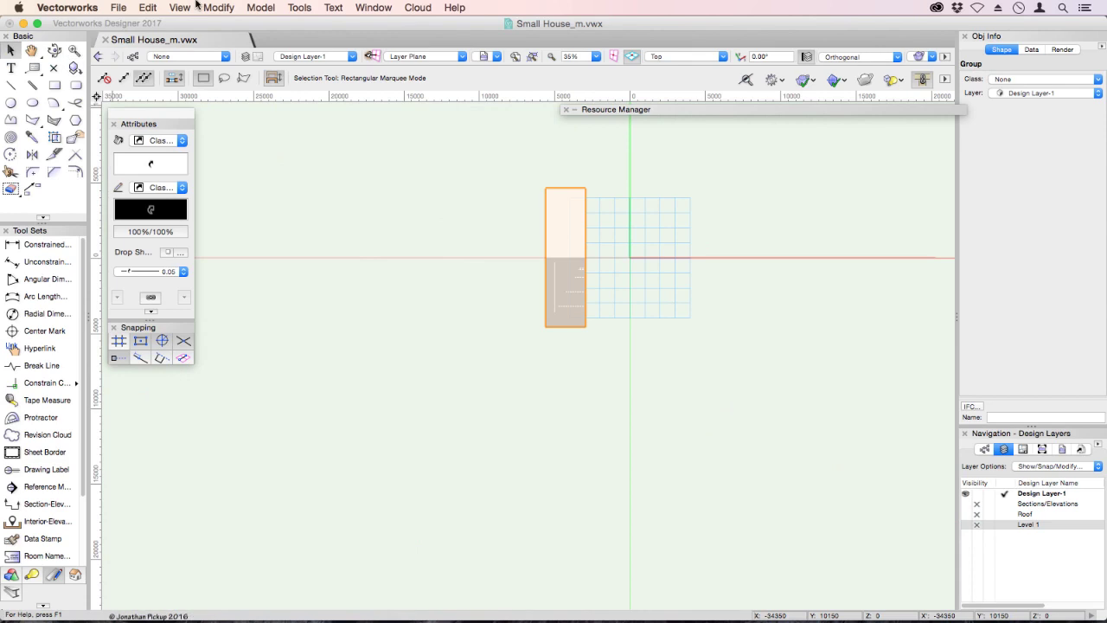
{"action": "left_click", "coordinate": [679, 59]}
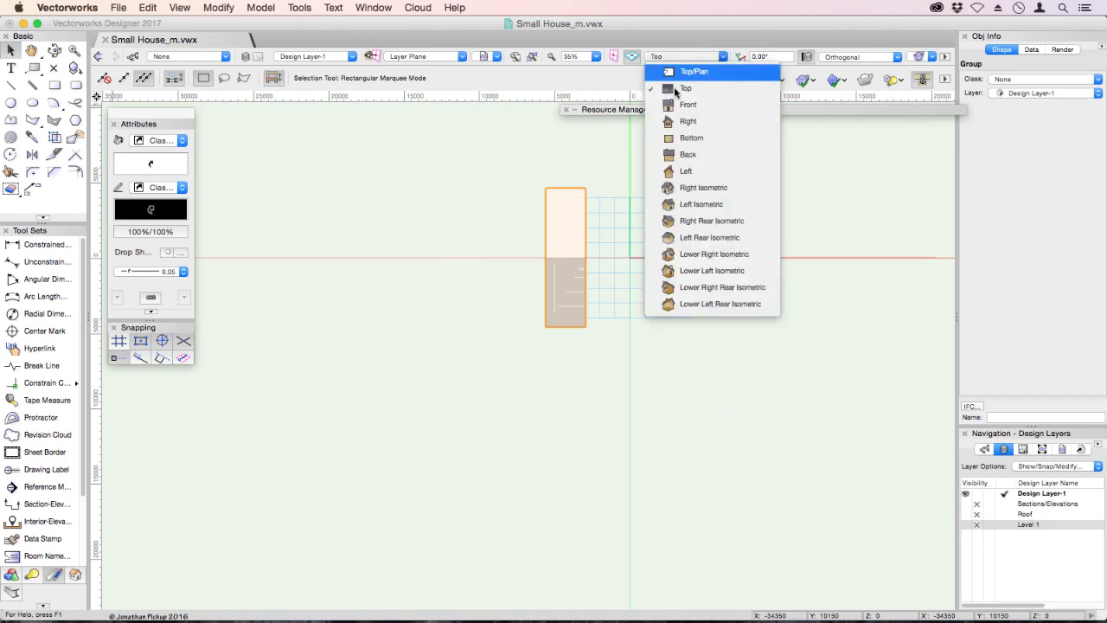
{"action": "left_click", "coordinate": [679, 125]}
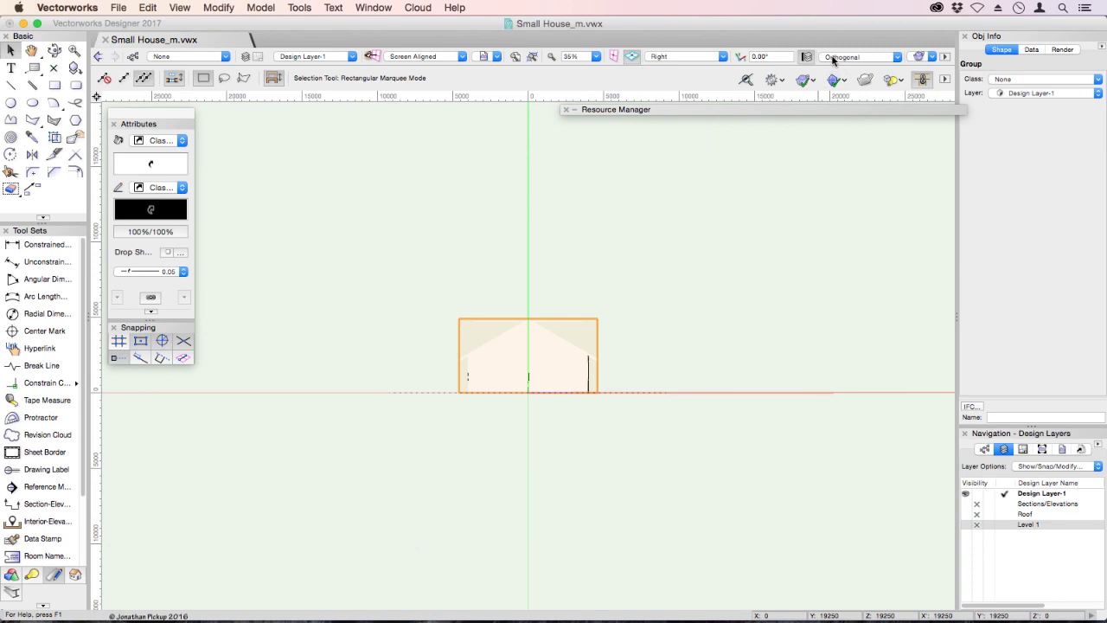
Render the section in Hidden Line, select the house group and fit it in view.
{"action": "left_click", "coordinate": [188, 8]}
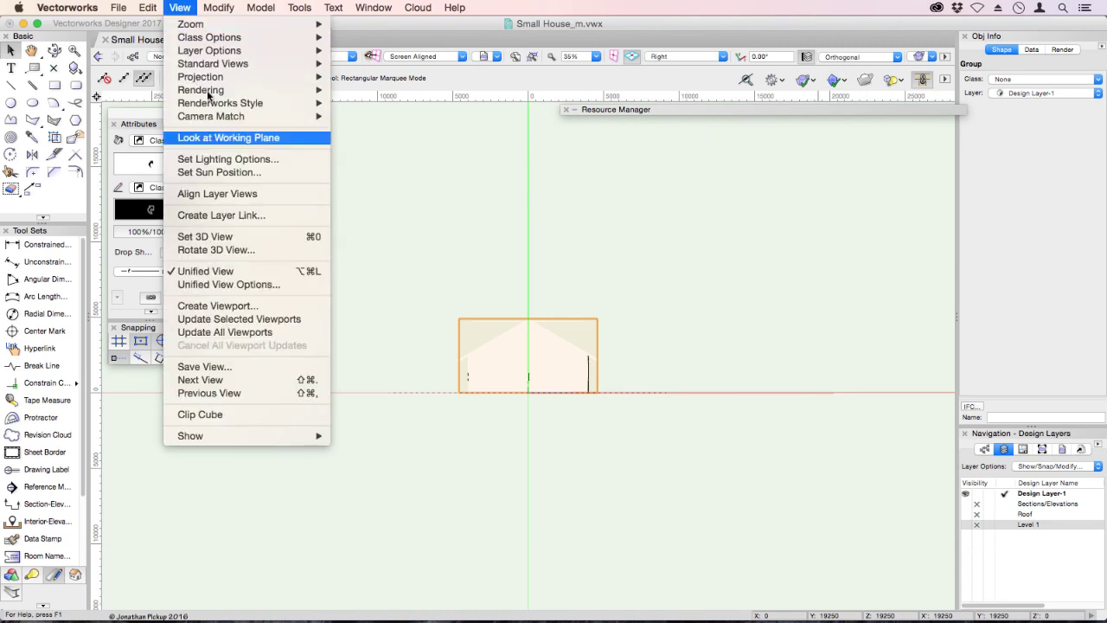
{"action": "mouse_move", "coordinate": [213, 90]}
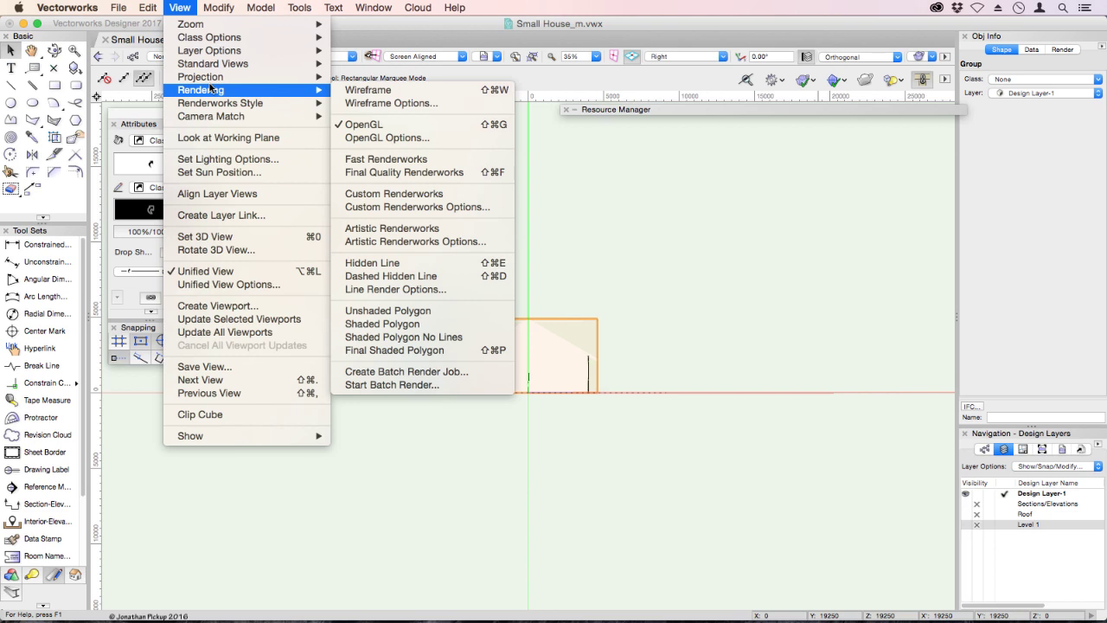
{"action": "left_click", "coordinate": [389, 264]}
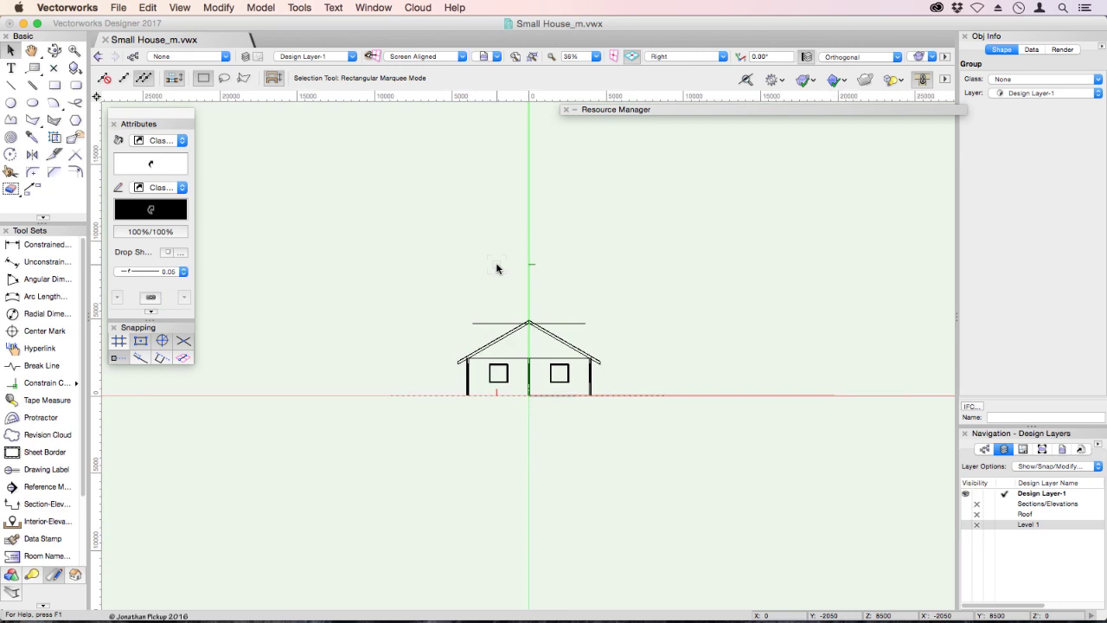
{"action": "scroll", "coordinate": [496, 268], "scroll_direction": "down", "scroll_amount": 3}
{"action": "scroll", "coordinate": [496, 268], "scroll_direction": "up", "scroll_amount": 7}
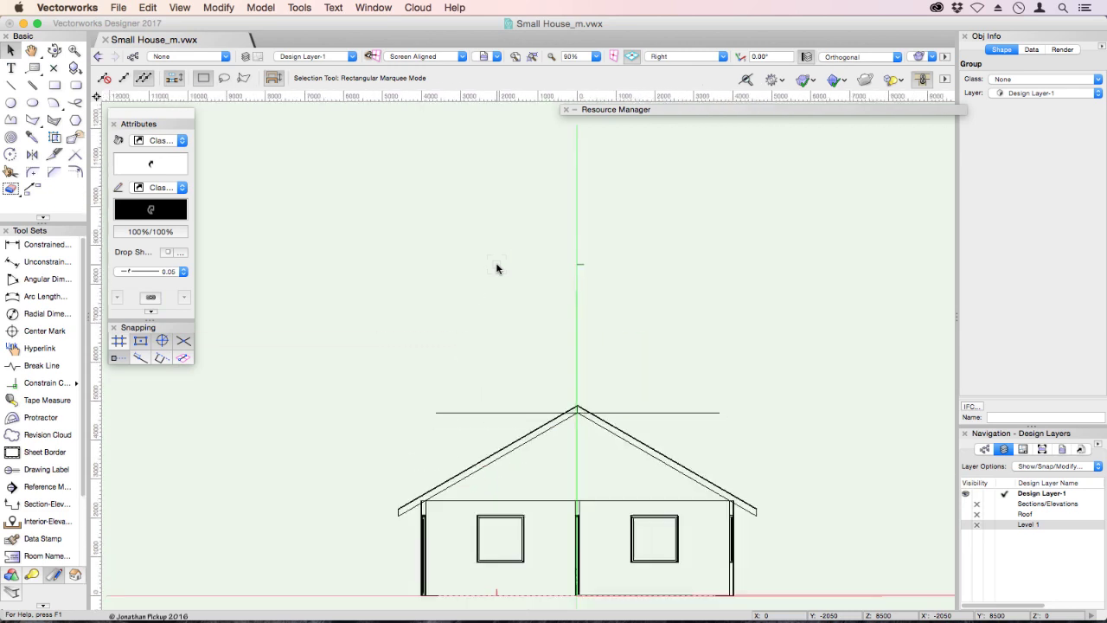
{"action": "key", "text": "super+a"}
{"action": "left_click", "coordinate": [531, 56]}
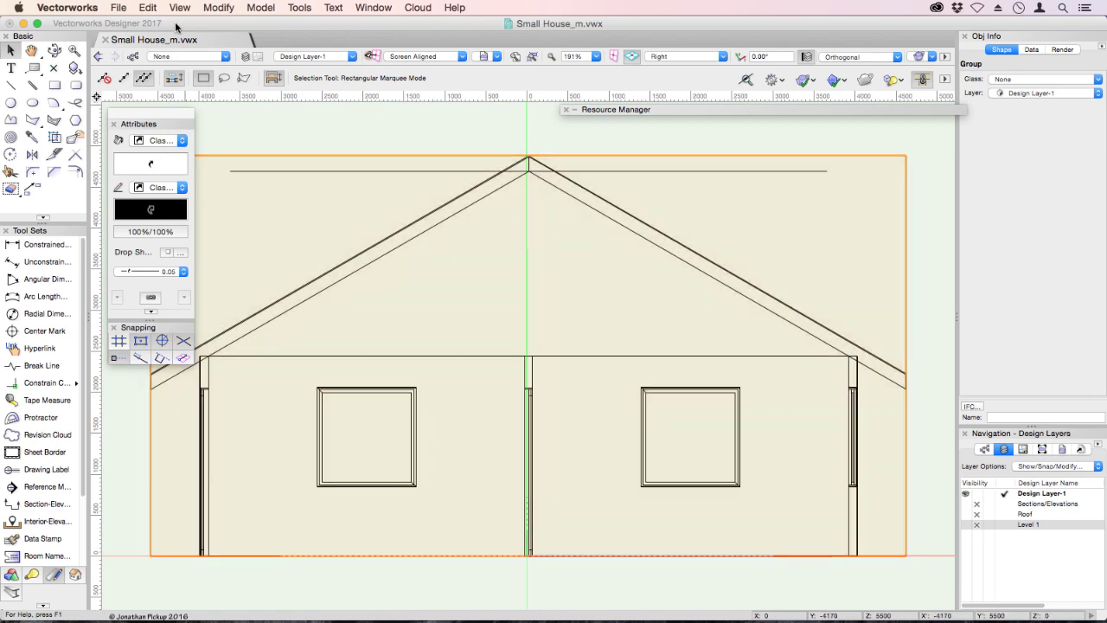
Convert the section group to 2D lines using Hidden Line Rendering.
{"action": "left_click", "coordinate": [218, 6]}
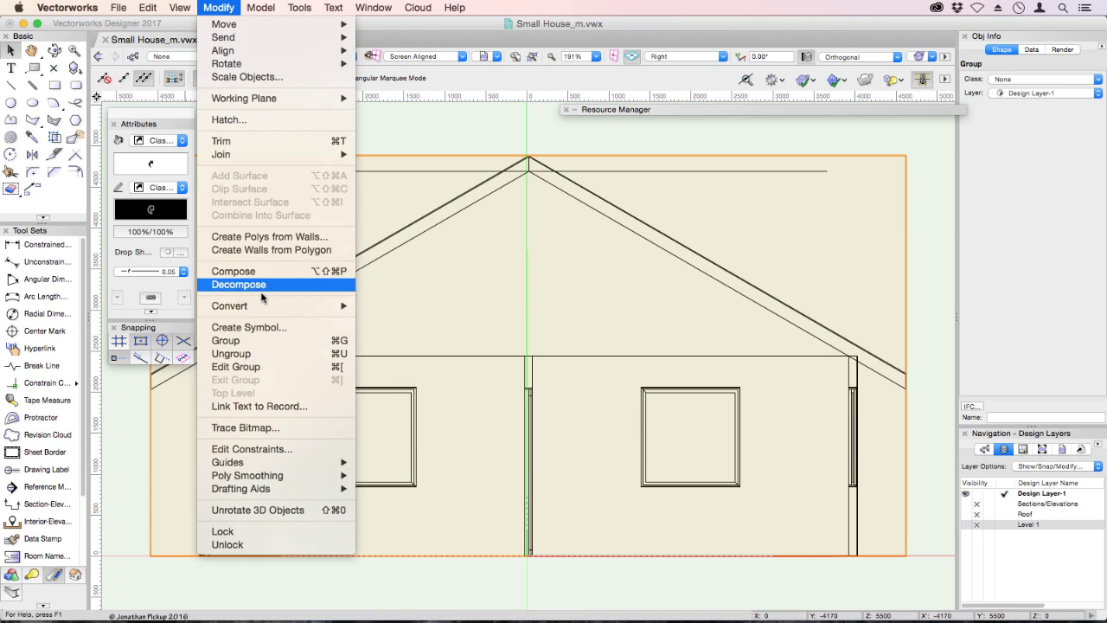
{"action": "mouse_move", "coordinate": [270, 305]}
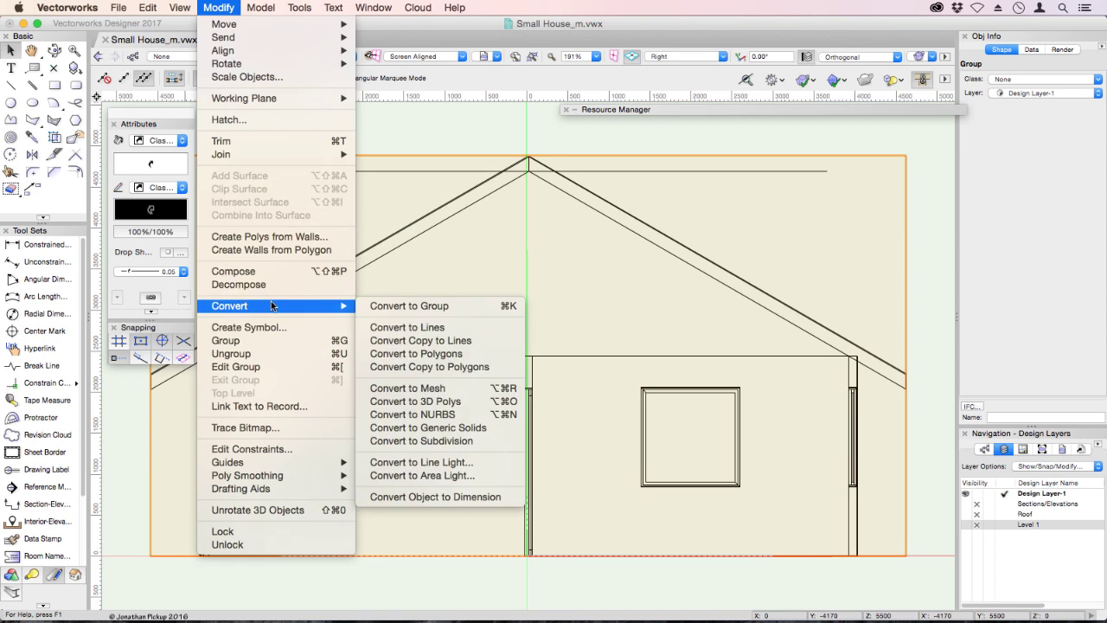
{"action": "left_click", "coordinate": [447, 329]}
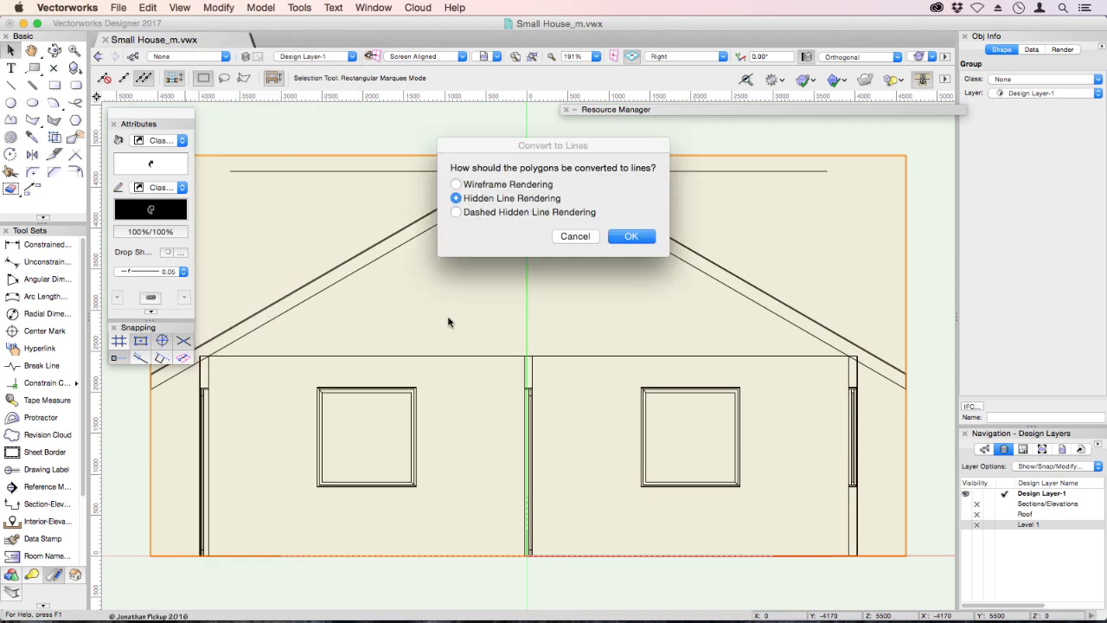
{"action": "left_click", "coordinate": [628, 237]}
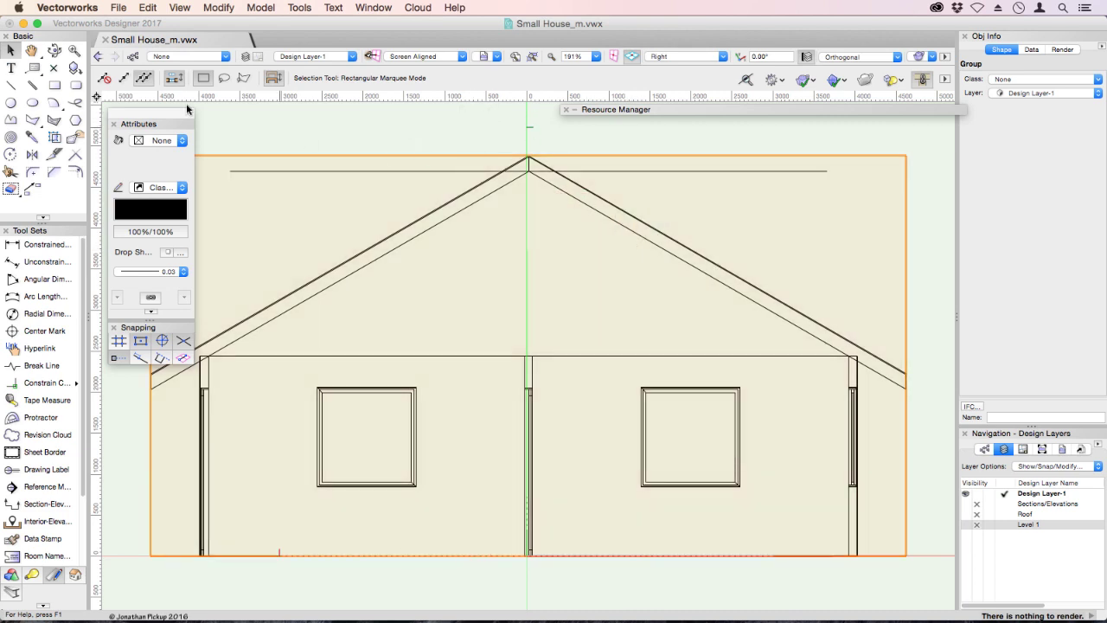
Inside the converted group, delete the stray horizontal lines above the roof peak.
{"action": "double_click", "coordinate": [372, 171]}
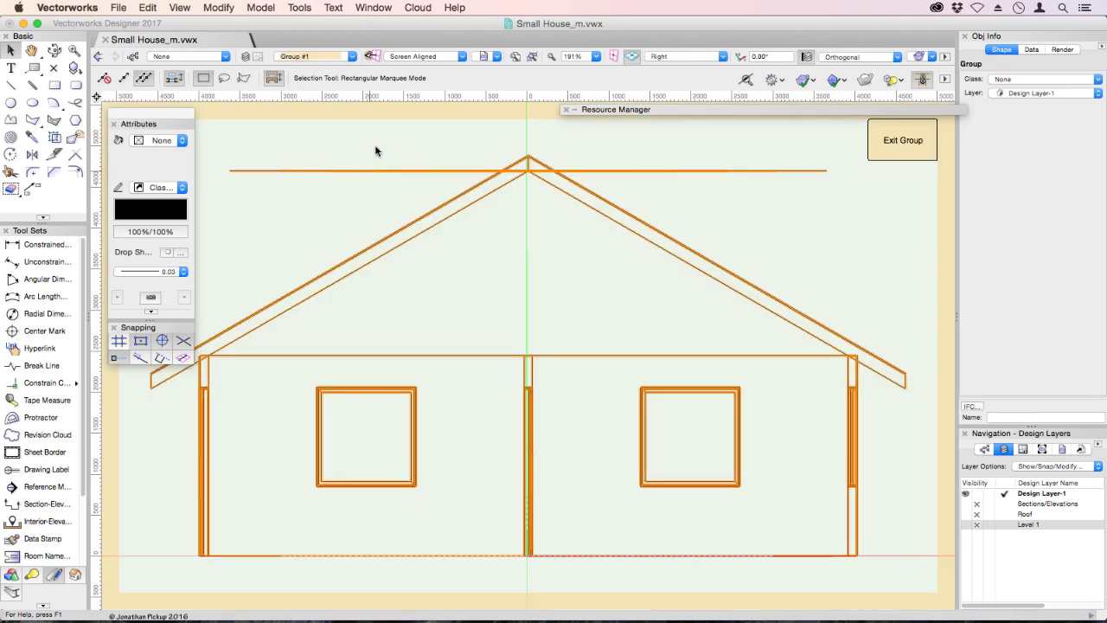
{"action": "left_click", "coordinate": [373, 169]}
{"action": "key", "text": "Delete"}
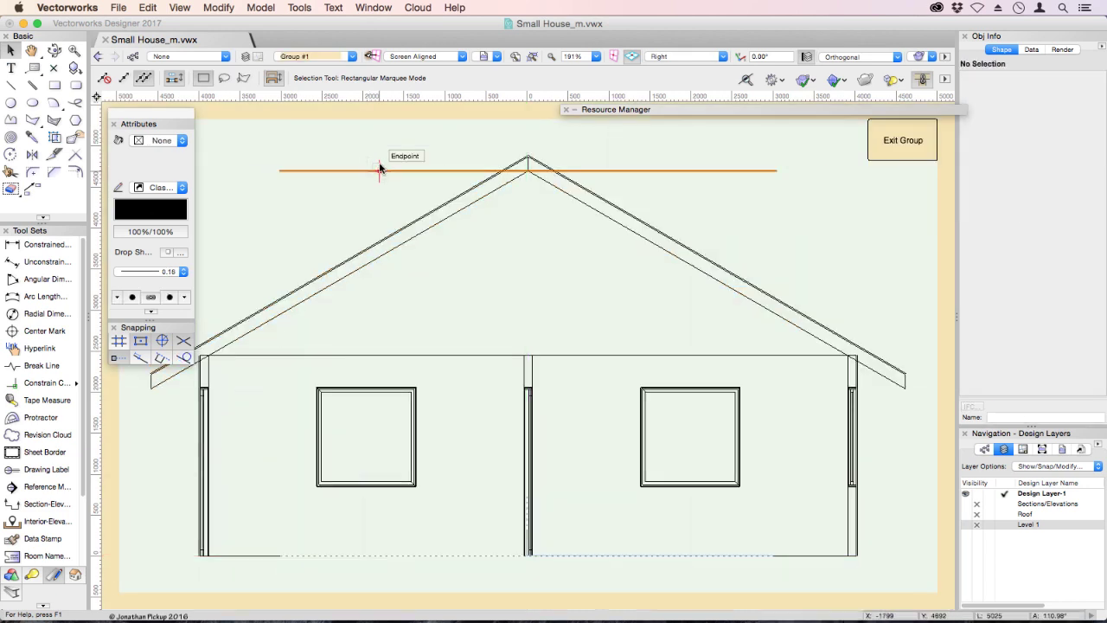
{"action": "left_click", "coordinate": [377, 168]}
{"action": "key", "text": "Delete"}
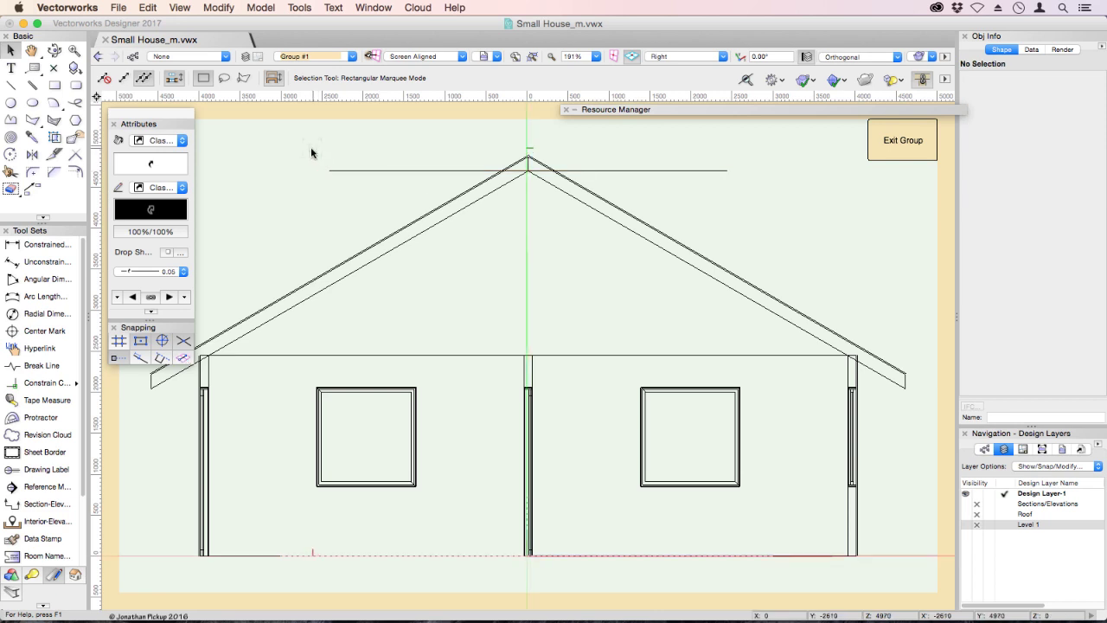
{"action": "left_click", "coordinate": [332, 169]}
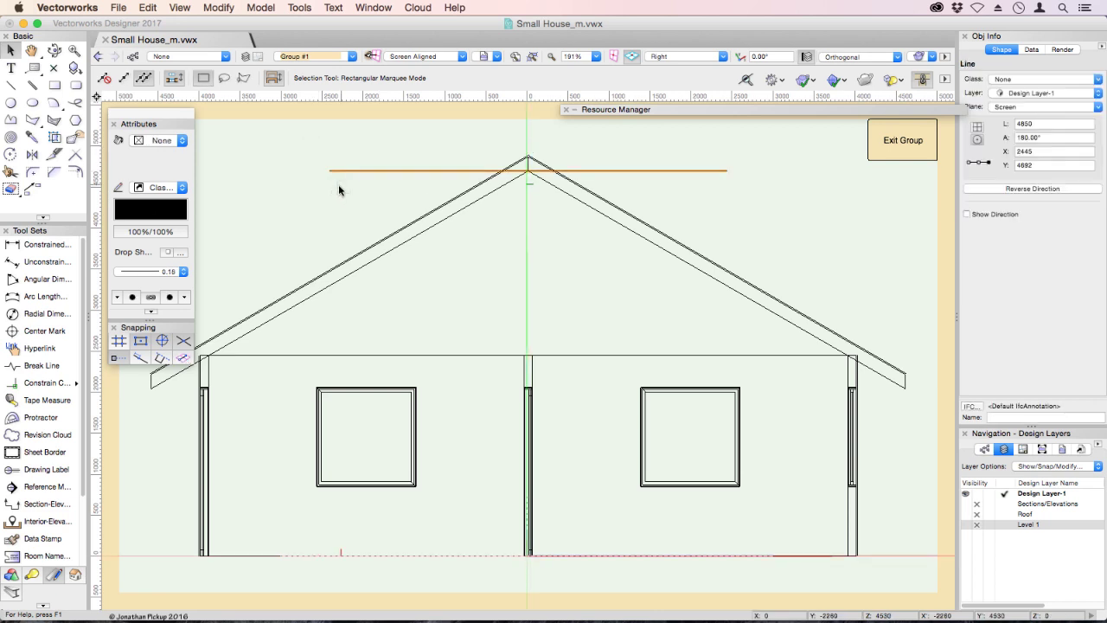
{"action": "key", "text": "Delete"}
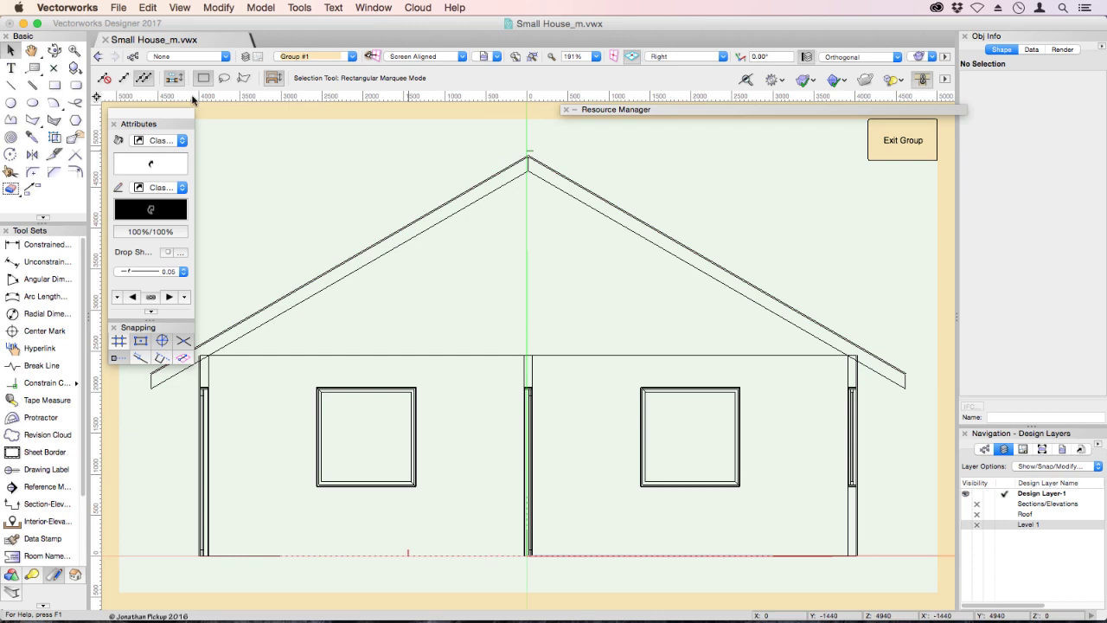
Zoom in to inspect the outer roof lines at the peak, then fit the whole elevation.
{"action": "left_click", "coordinate": [75, 50]}
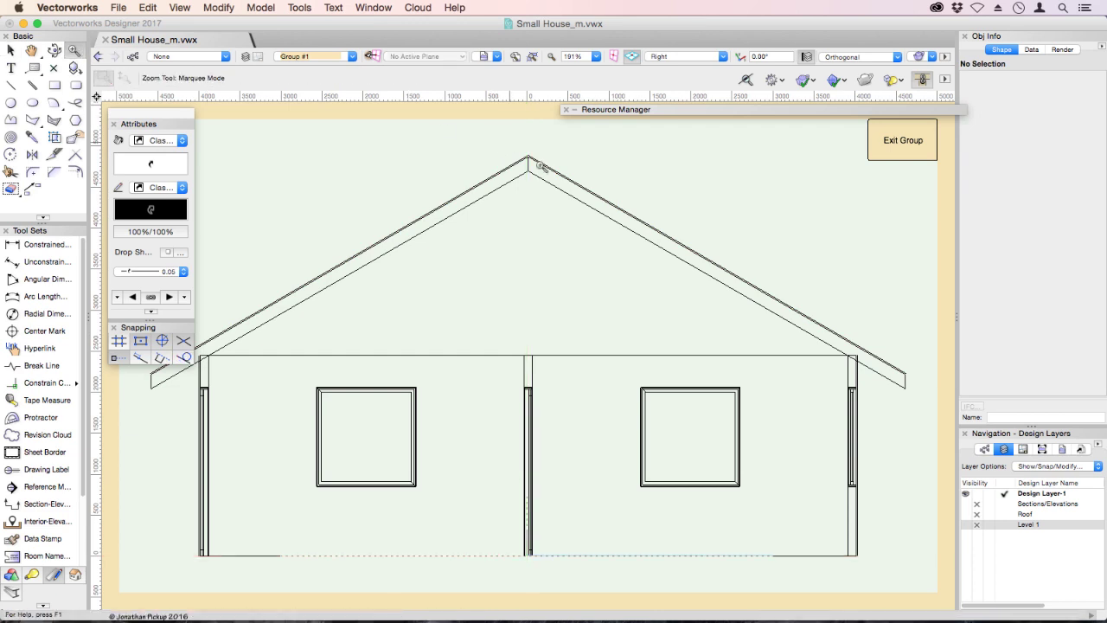
{"action": "left_click_drag", "start_coordinate": [510, 144], "coordinate": [550, 179]}
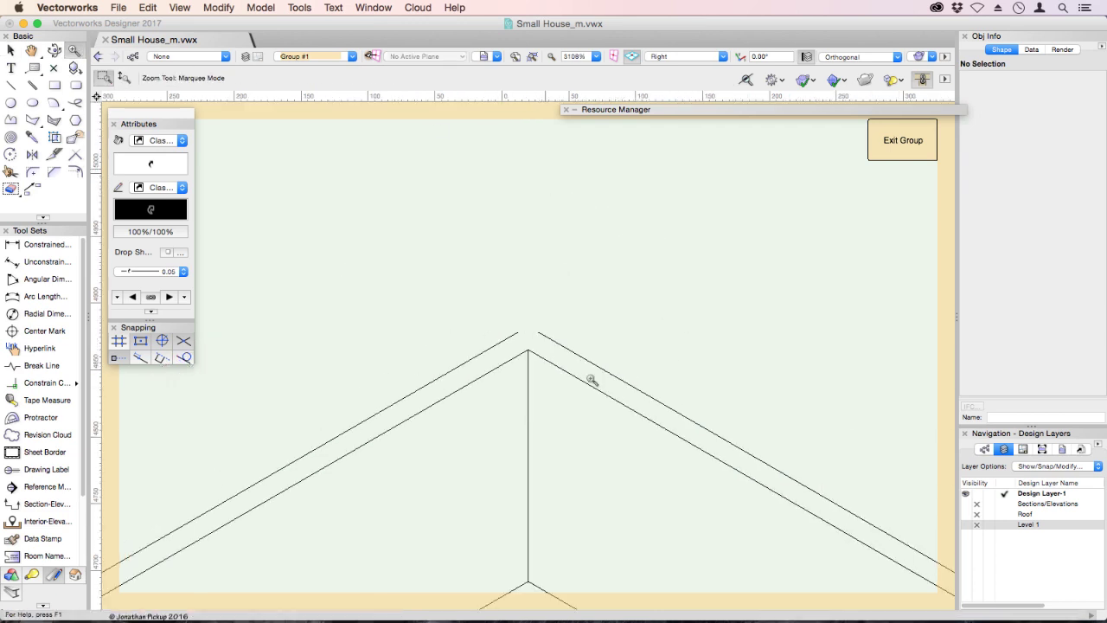
{"action": "key", "text": "x"}
{"action": "left_click", "coordinate": [511, 333]}
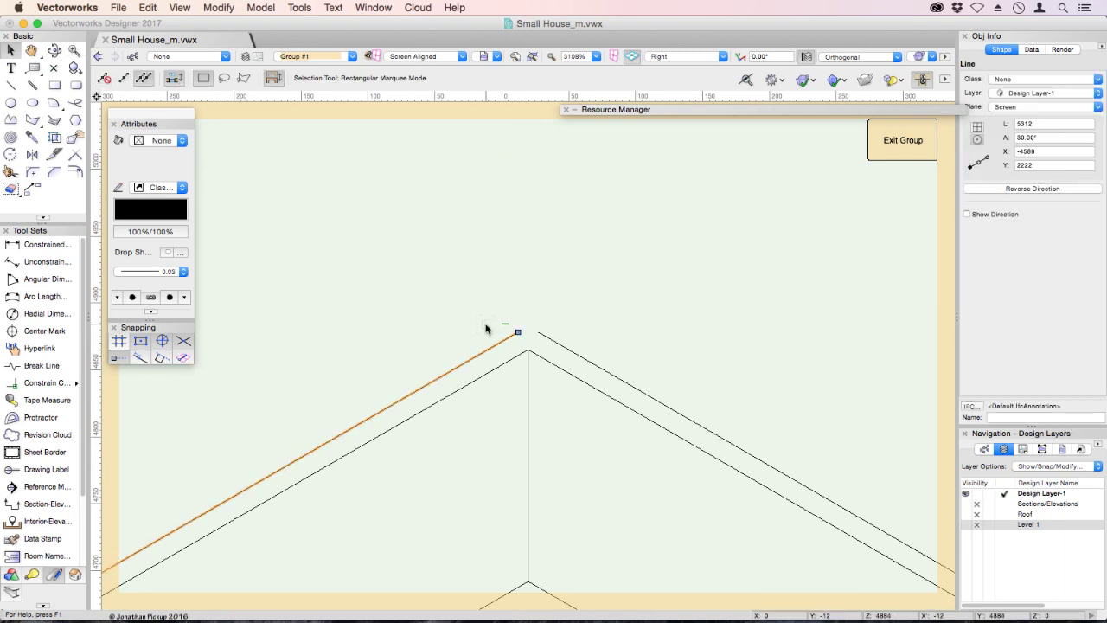
{"action": "left_click", "coordinate": [486, 319]}
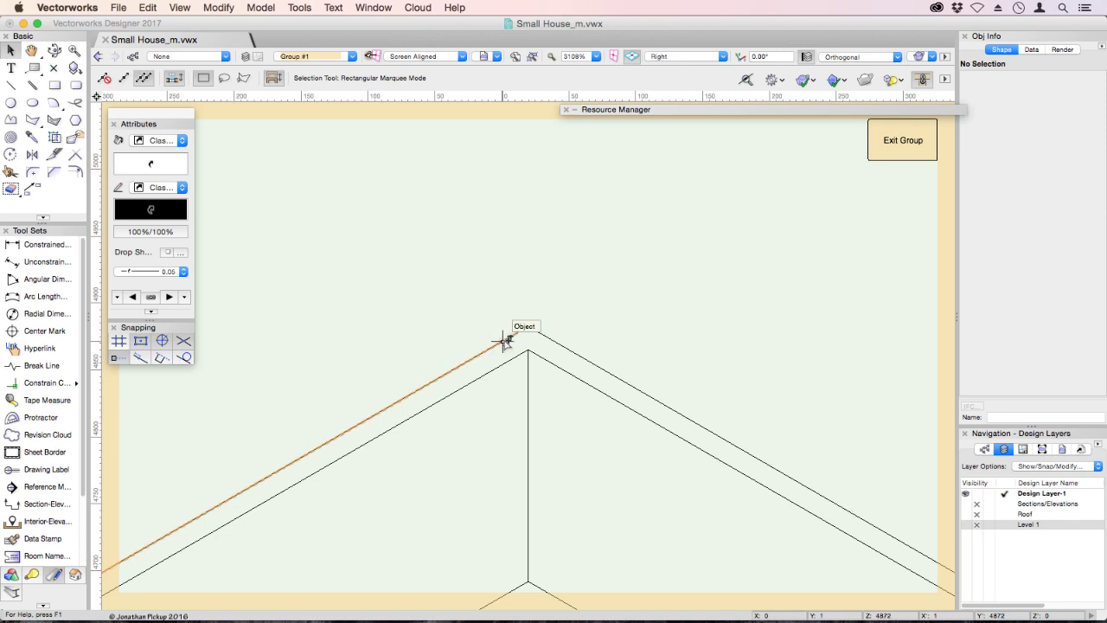
{"action": "left_click_drag", "start_coordinate": [468, 302], "coordinate": [487, 353]}
{"action": "left_click", "coordinate": [519, 338]}
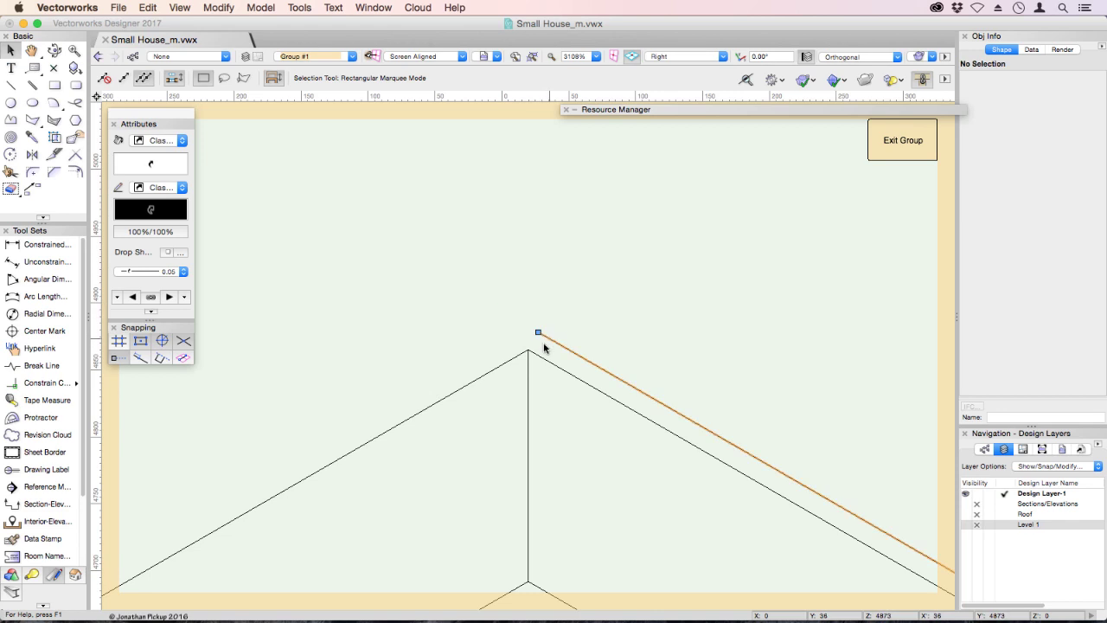
{"action": "left_click", "coordinate": [539, 333]}
{"action": "left_click", "coordinate": [526, 344]}
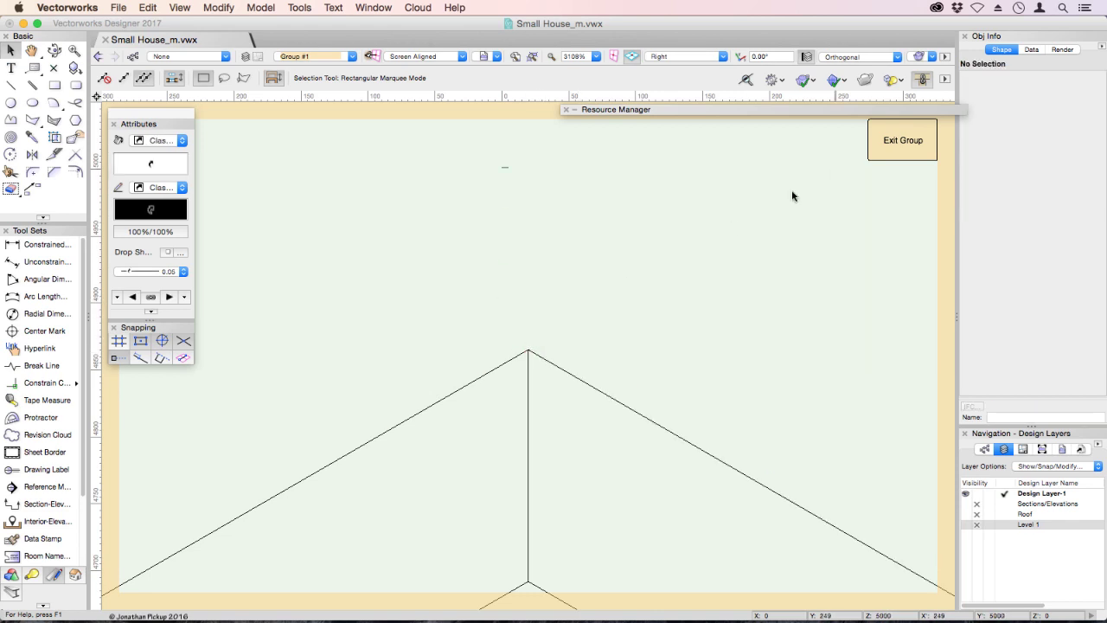
{"action": "left_click", "coordinate": [516, 56]}
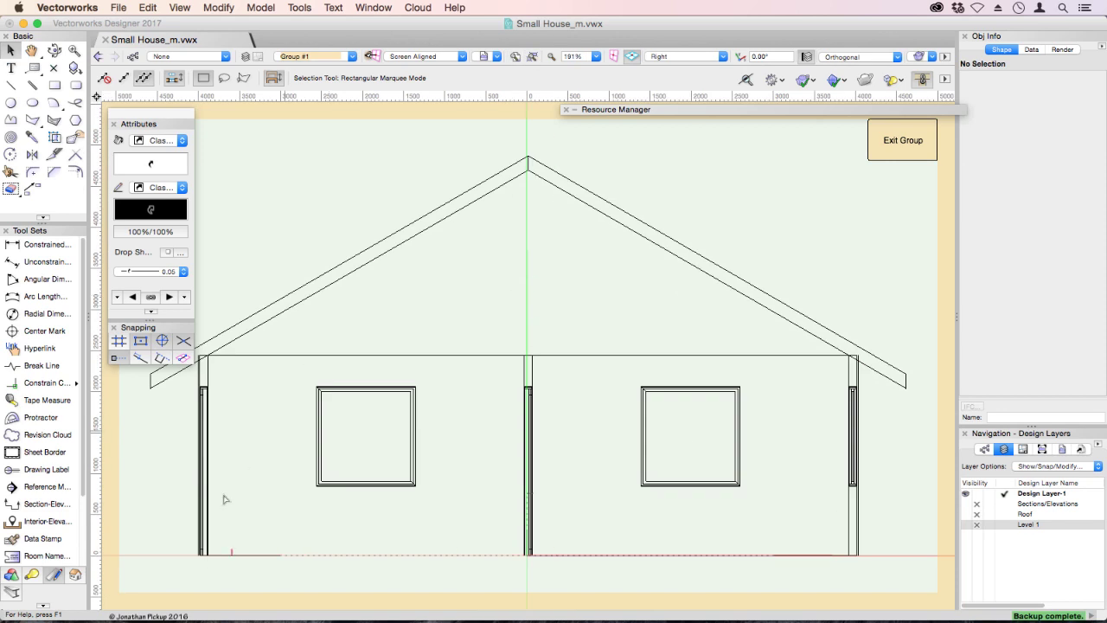
Switch to Top/Plan and delete the stray vertical line beside the left wall.
{"action": "left_click", "coordinate": [687, 56]}
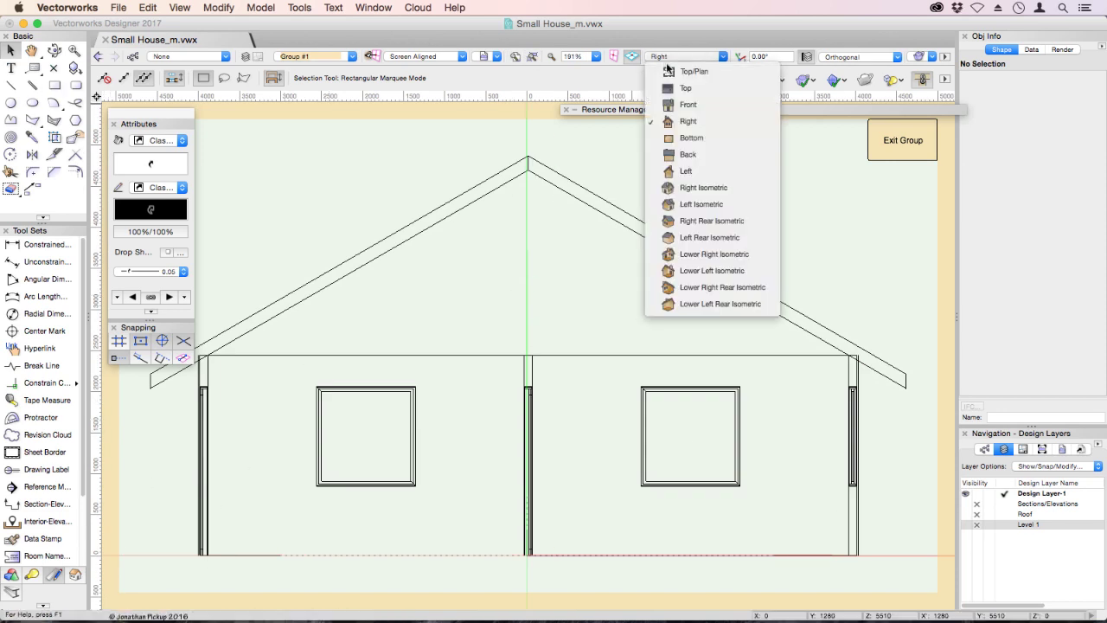
{"action": "left_click", "coordinate": [673, 74]}
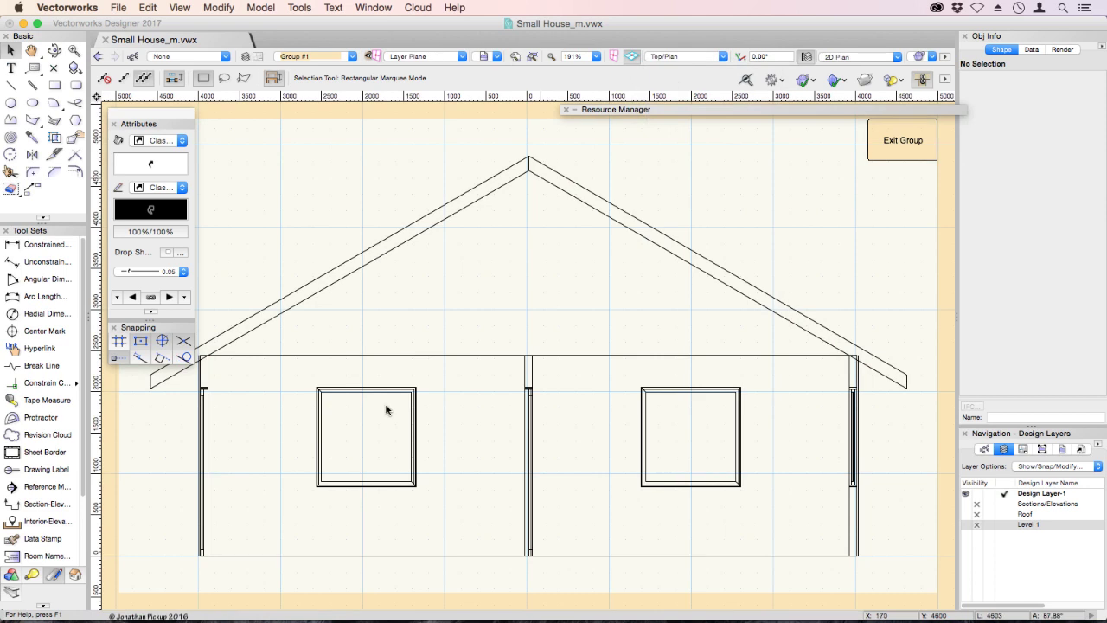
{"action": "key", "text": "c"}
{"action": "left_click_drag", "start_coordinate": [184, 373], "coordinate": [227, 409]}
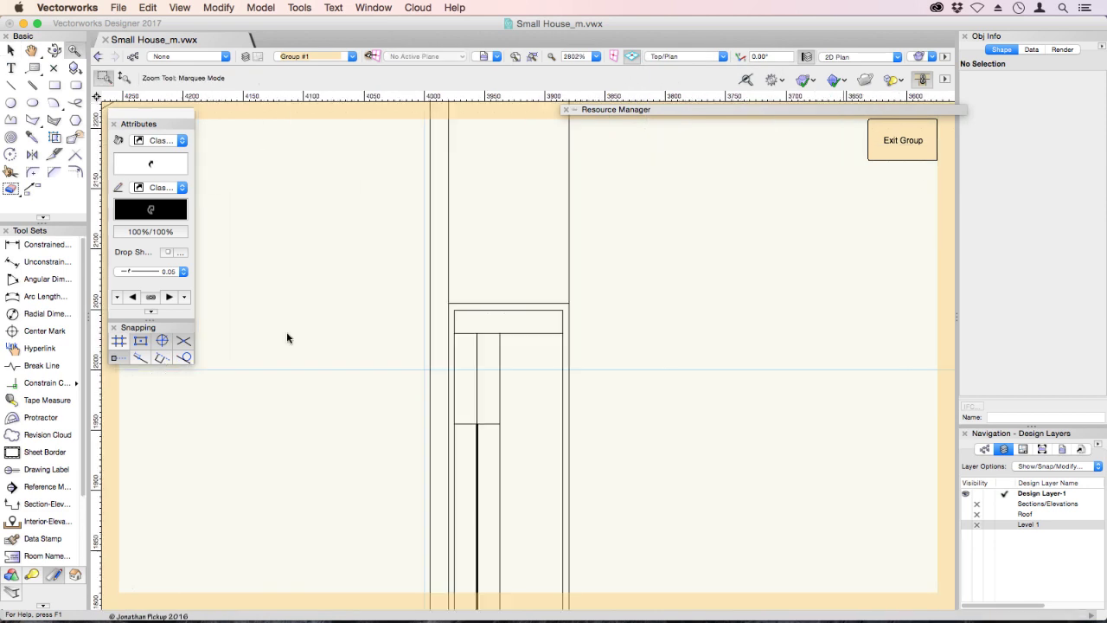
{"action": "key", "text": "x"}
{"action": "left_click", "coordinate": [427, 264]}
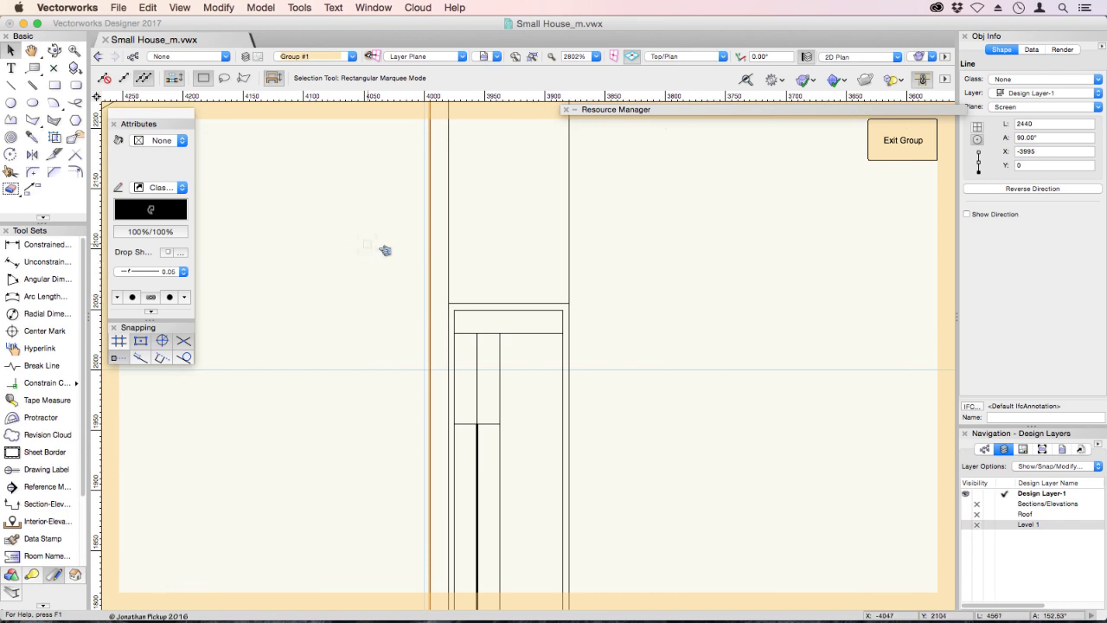
{"action": "key", "text": "Delete"}
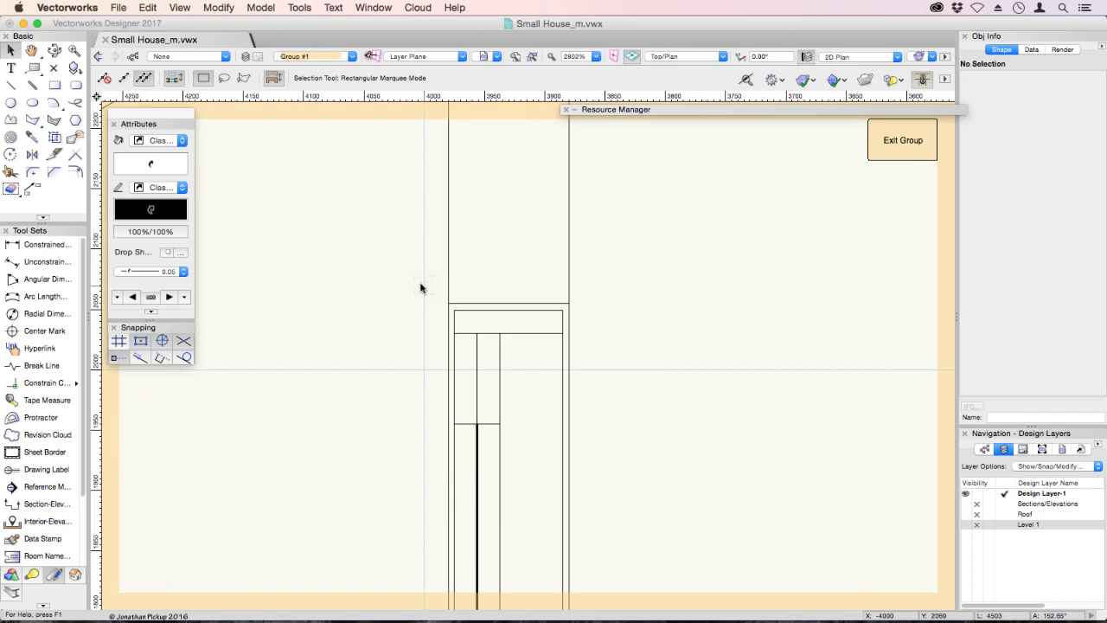
Delete the stray vertical line at the right end, then fit the elevation to view.
{"action": "scroll", "coordinate": [420, 287], "scroll_direction": "right", "scroll_amount": 20}
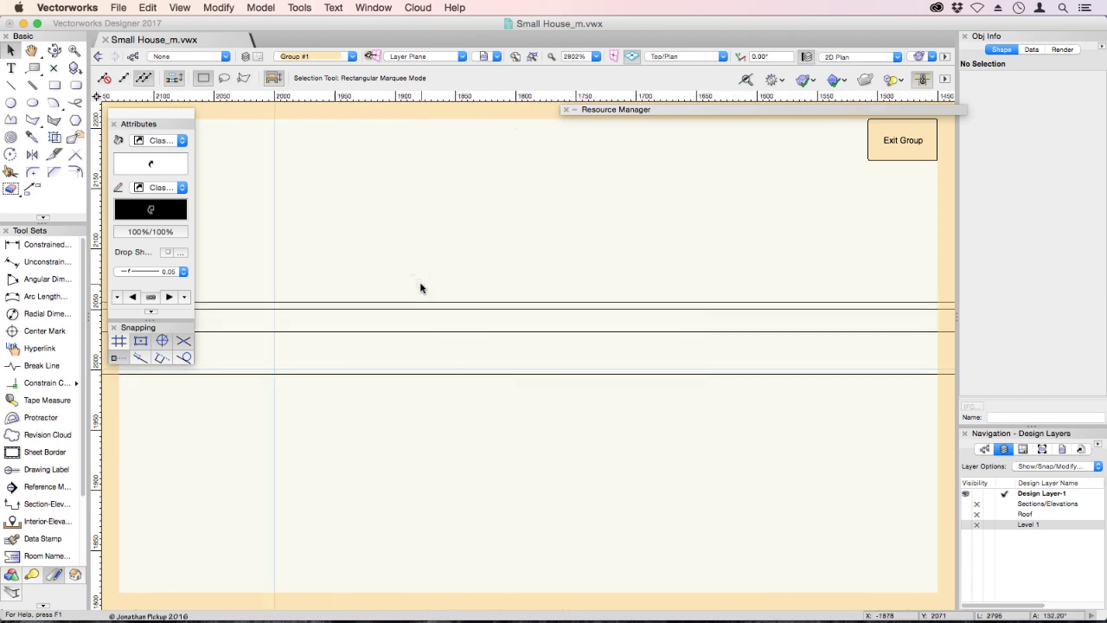
{"action": "scroll", "coordinate": [420, 287], "scroll_direction": "right", "scroll_amount": 20}
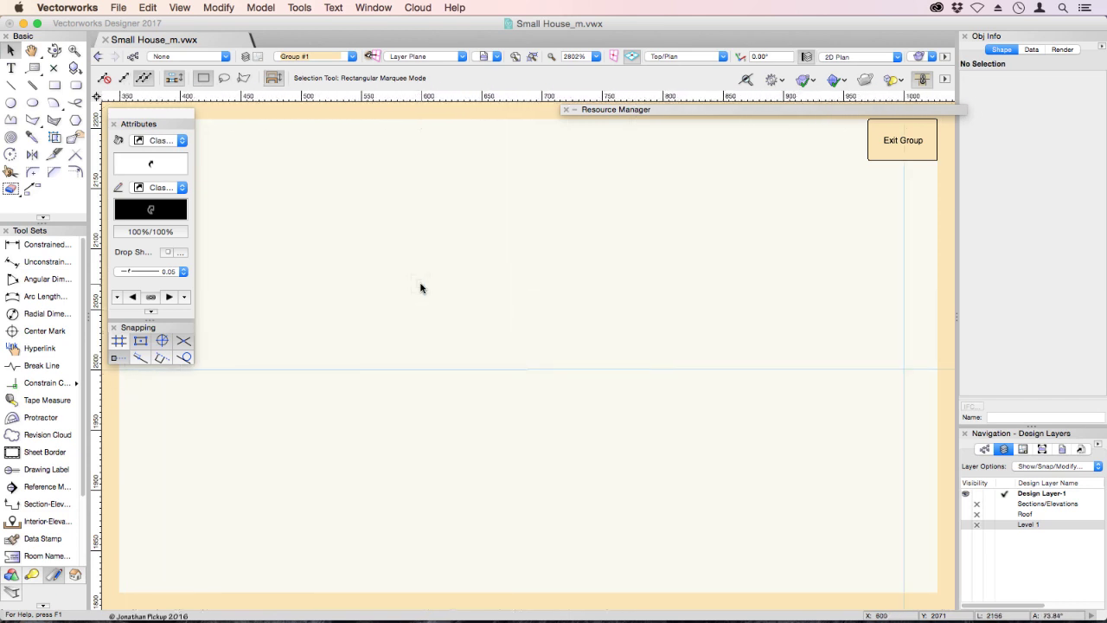
{"action": "scroll", "coordinate": [421, 287], "scroll_direction": "right", "scroll_amount": 20}
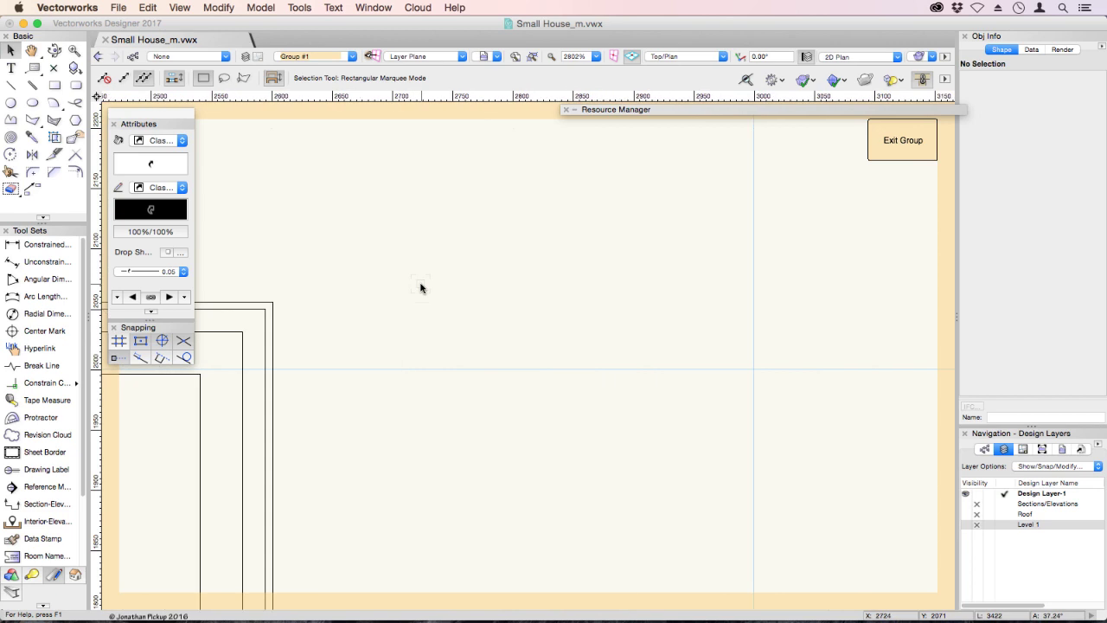
{"action": "scroll", "coordinate": [420, 287], "scroll_direction": "right", "scroll_amount": 20}
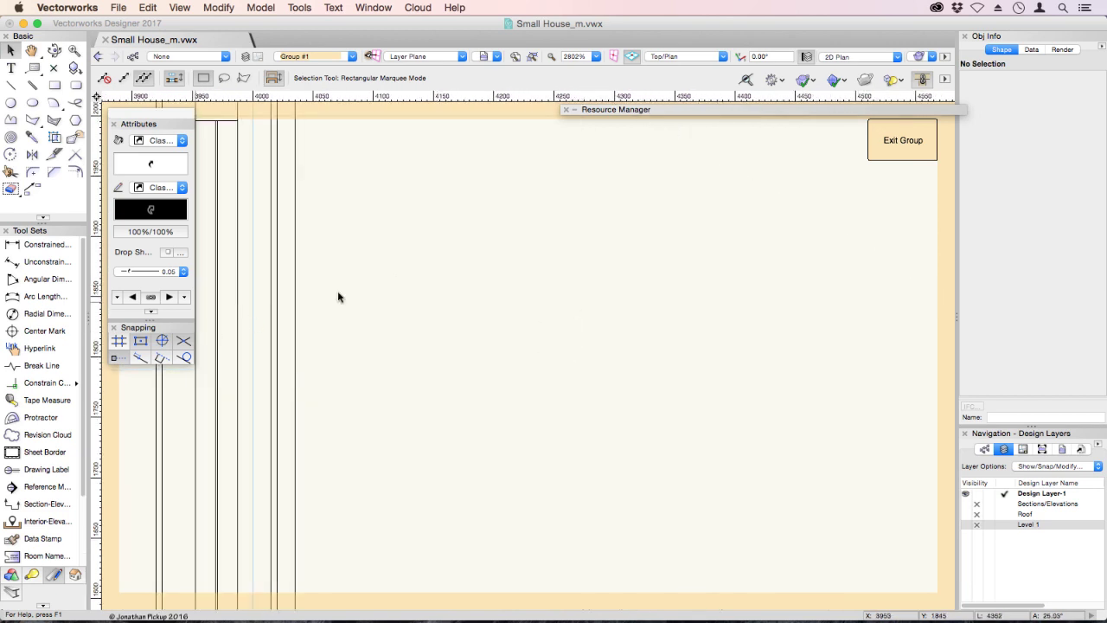
{"action": "left_click", "coordinate": [295, 313]}
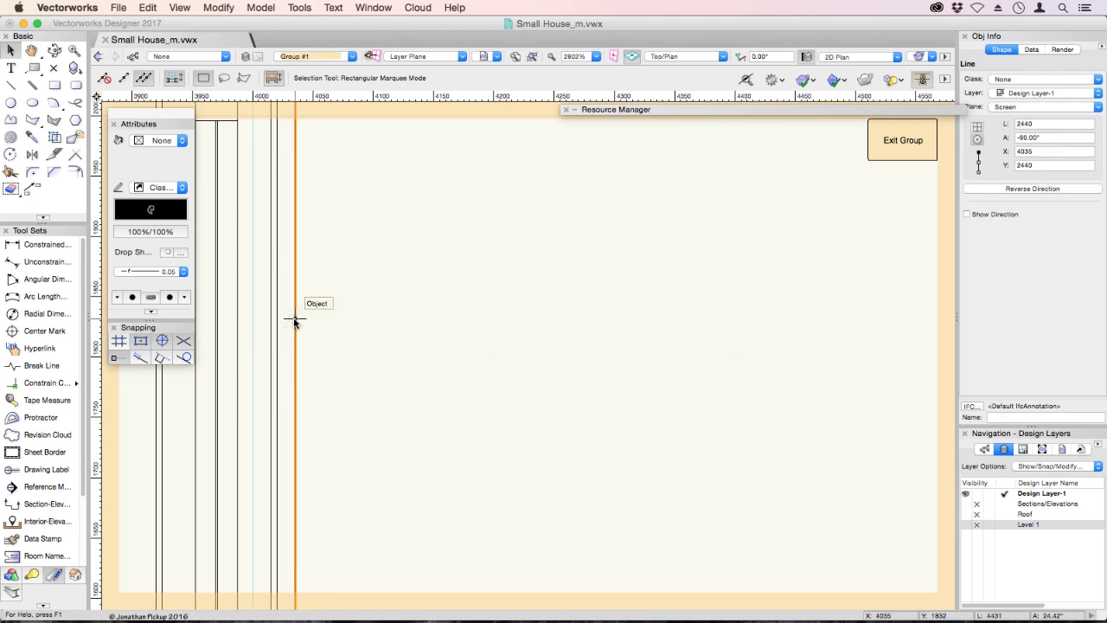
{"action": "key", "text": "Delete"}
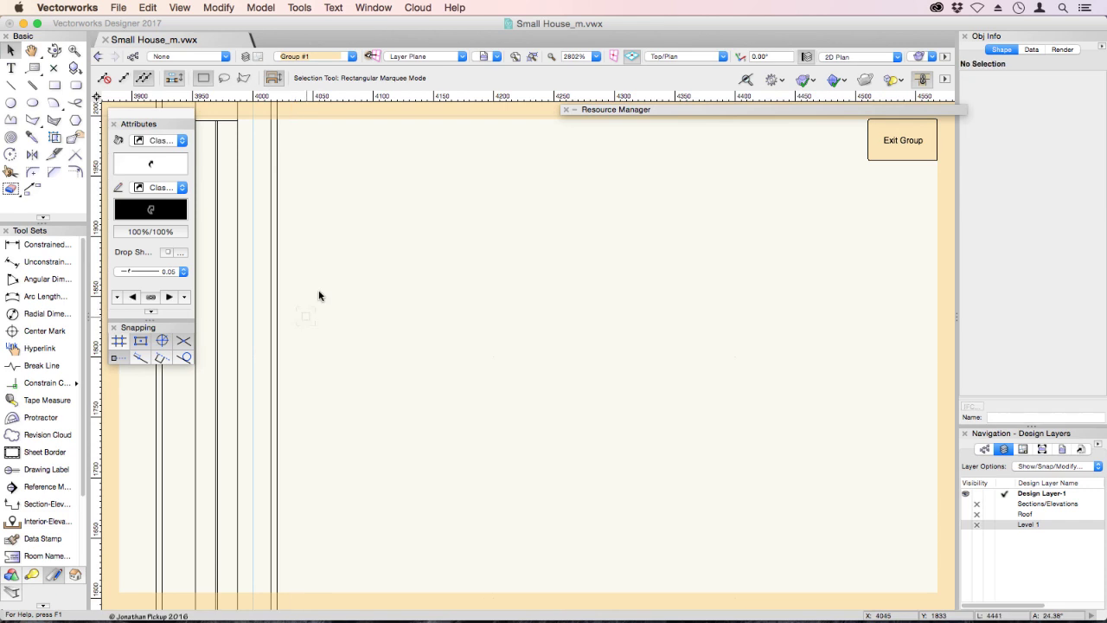
{"action": "left_click", "coordinate": [533, 57]}
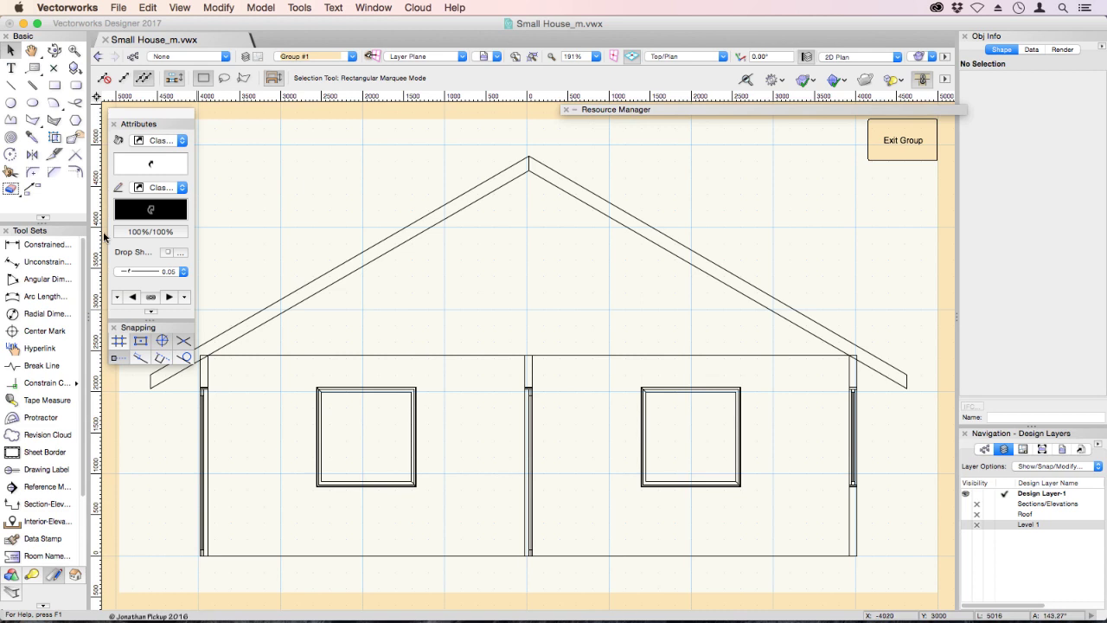
Draw a 225-high rectangle strip beneath the walls from the left to the right wall corner.
{"action": "left_click", "coordinate": [54, 84]}
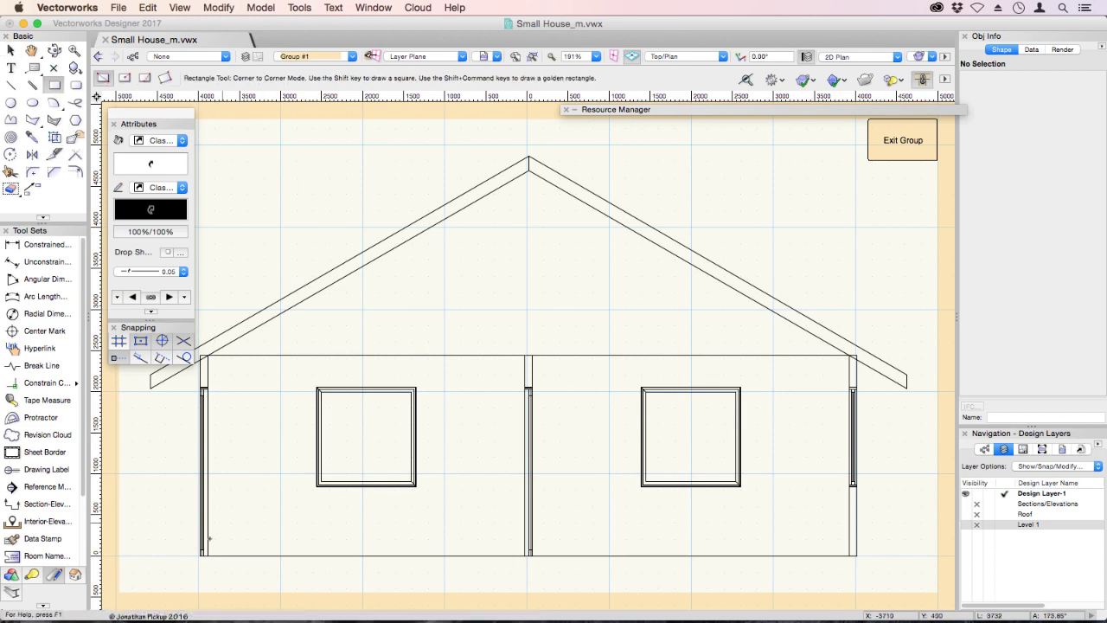
{"action": "left_click", "coordinate": [201, 555]}
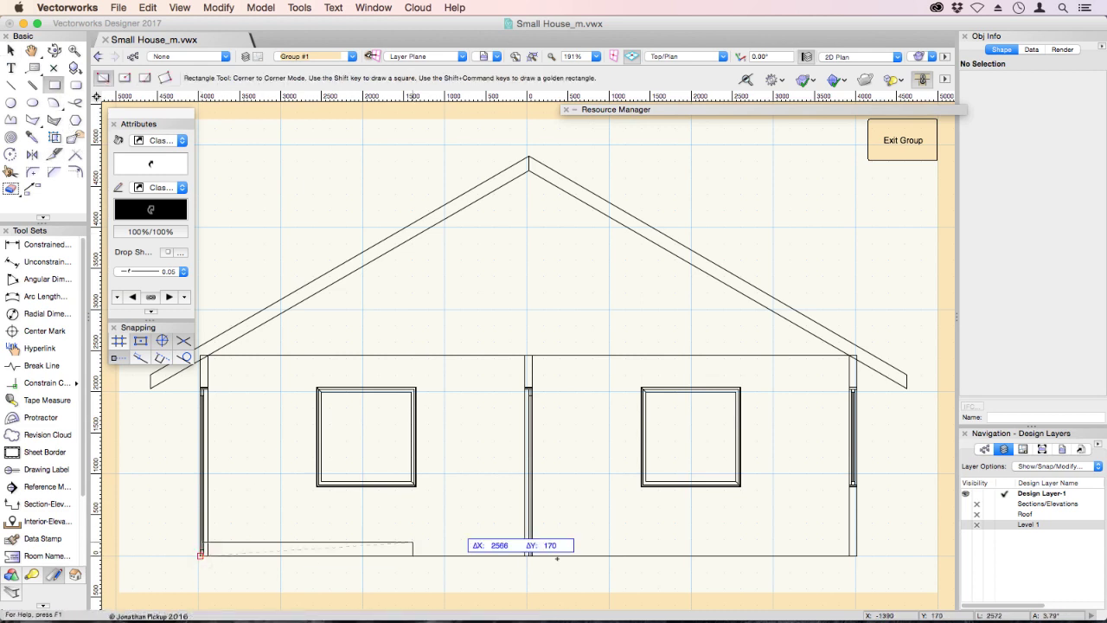
{"action": "key", "text": "Tab"}
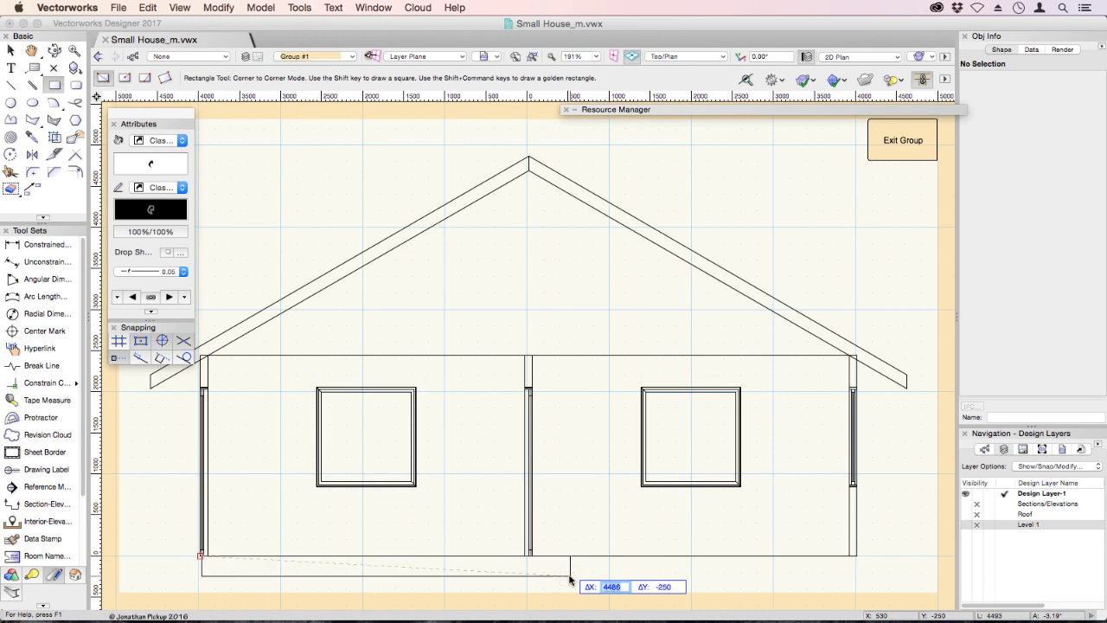
{"action": "key", "text": "Tab"}
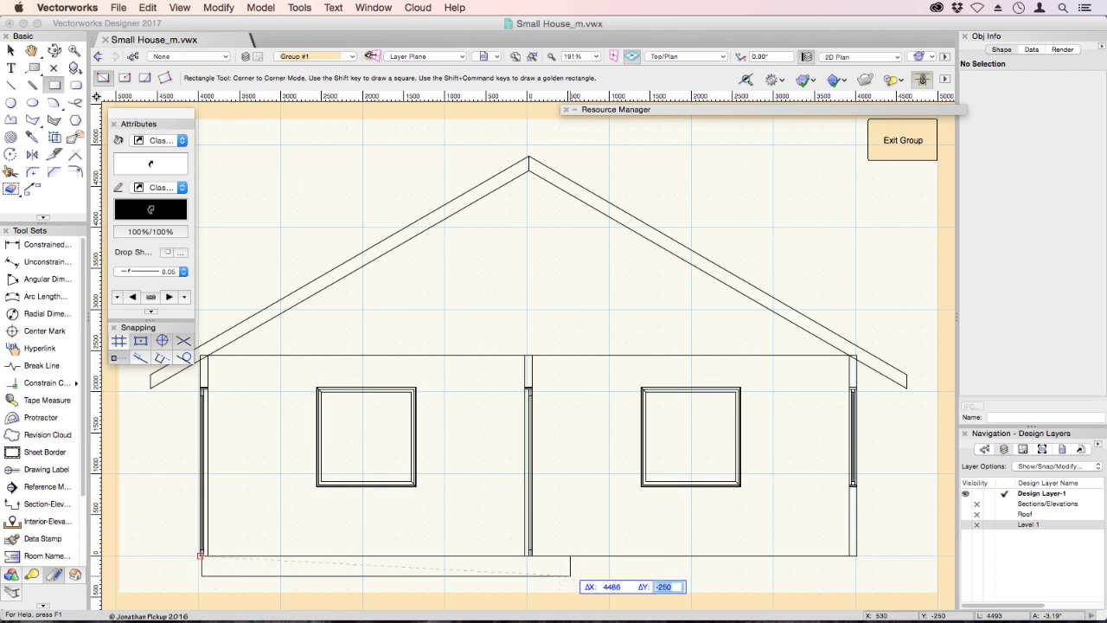
{"action": "key", "text": "Return"}
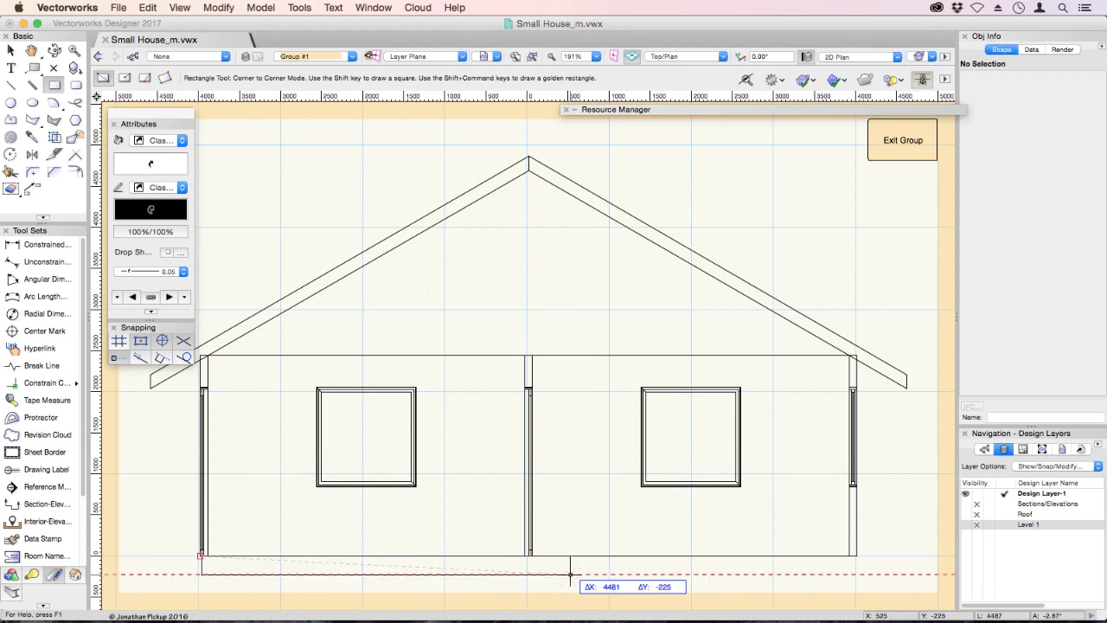
{"action": "left_click", "coordinate": [856, 556]}
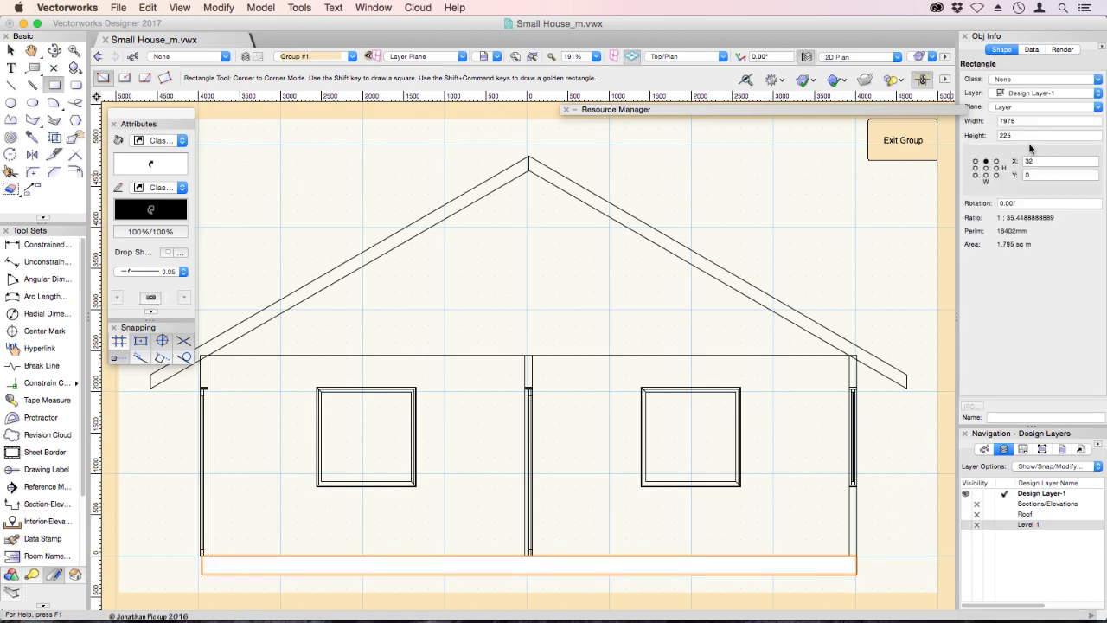
Try reducing the strip width by 100, then undo it back to 7976.
{"action": "double_click", "coordinate": [1022, 123]}
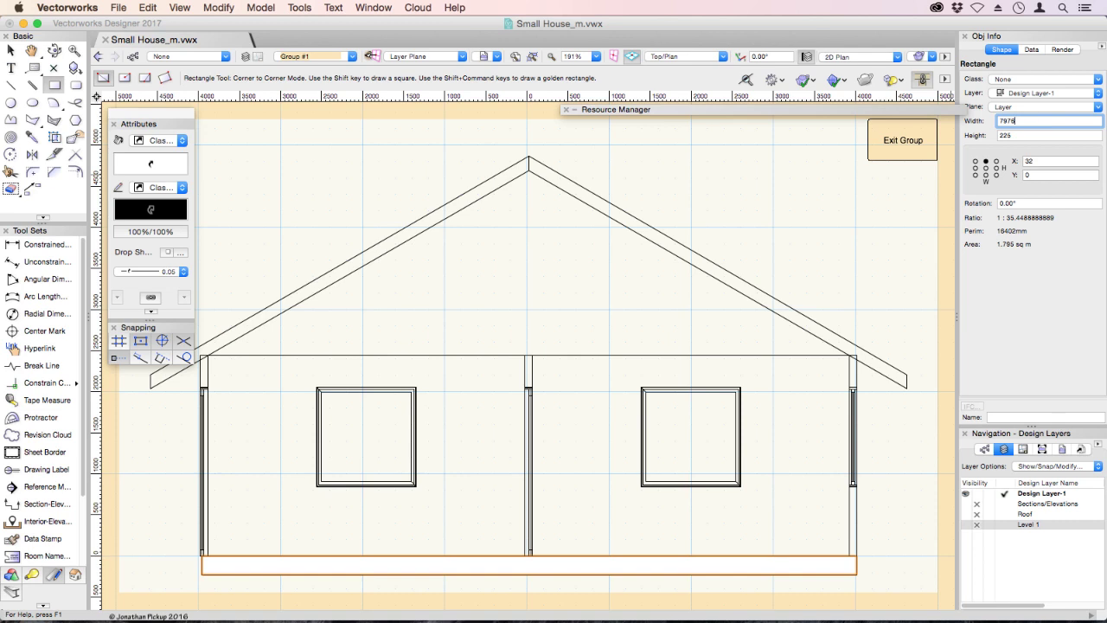
{"action": "key", "text": "Return"}
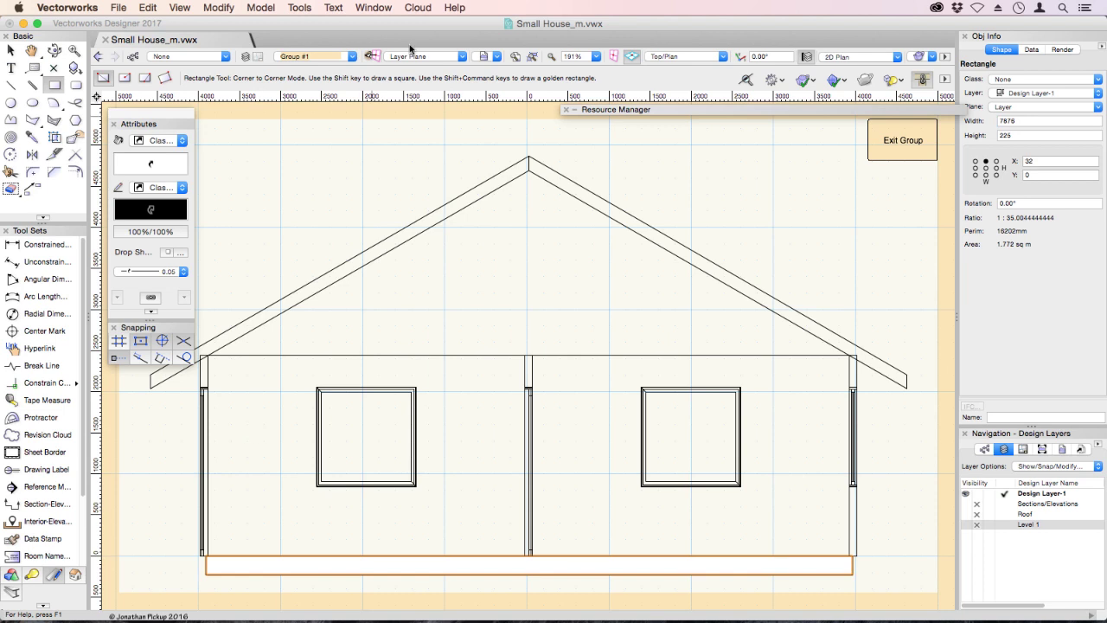
{"action": "left_click", "coordinate": [179, 8]}
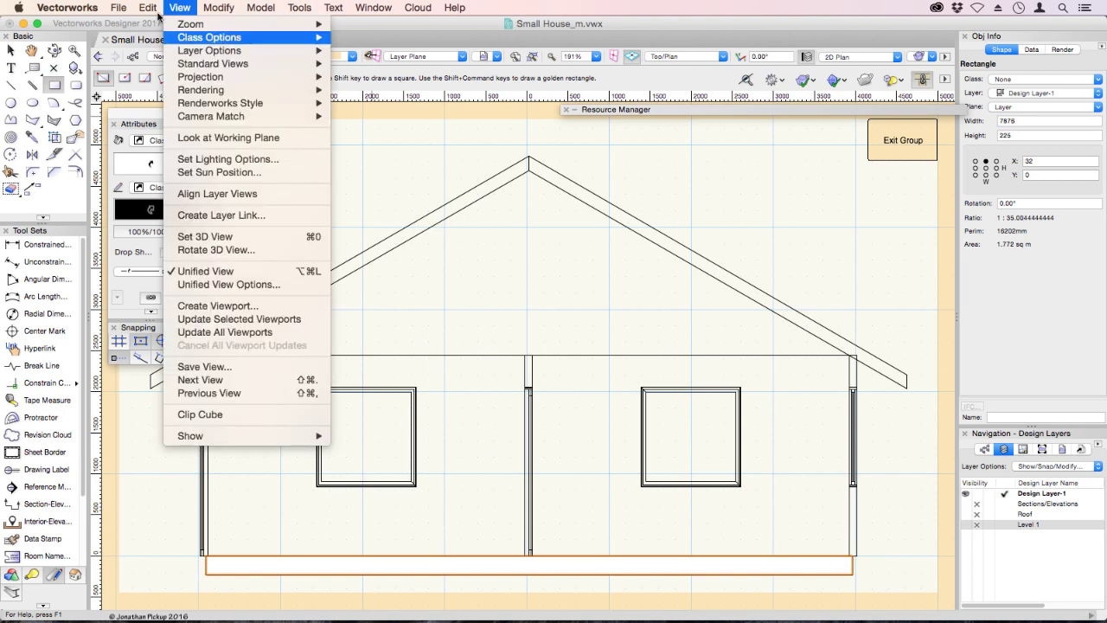
{"action": "left_click", "coordinate": [160, 21]}
{"action": "key", "text": "x"}
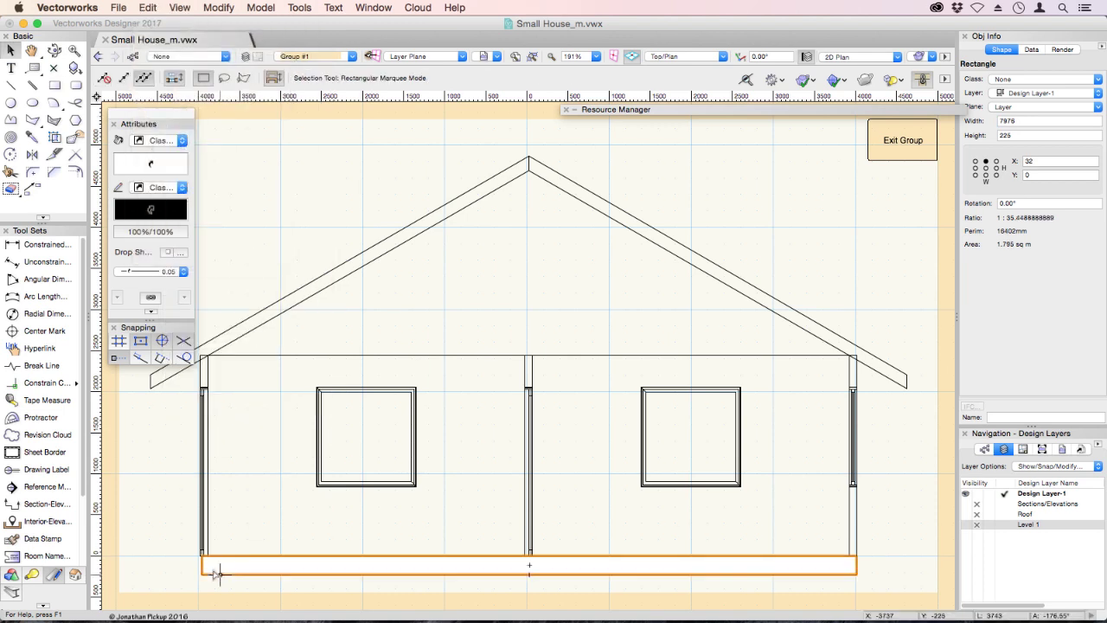
{"action": "key", "text": "x"}
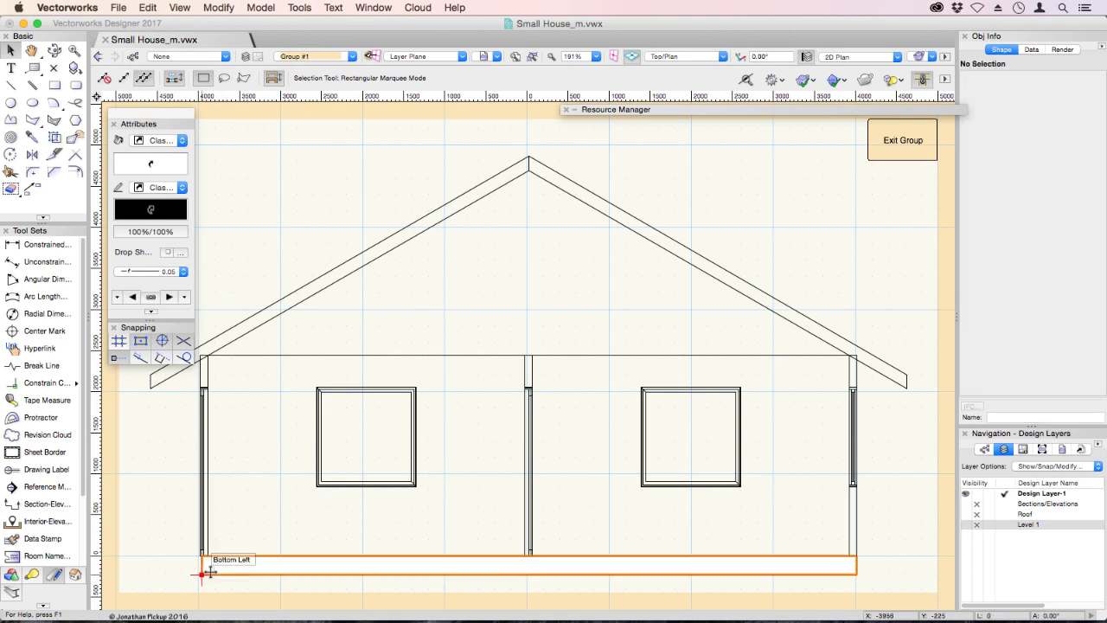
Snap the strip's left edge to the wall corner and set its width to 7900.
{"action": "left_click", "coordinate": [208, 567]}
{"action": "left_click_drag", "start_coordinate": [195, 553], "coordinate": [199, 386]}
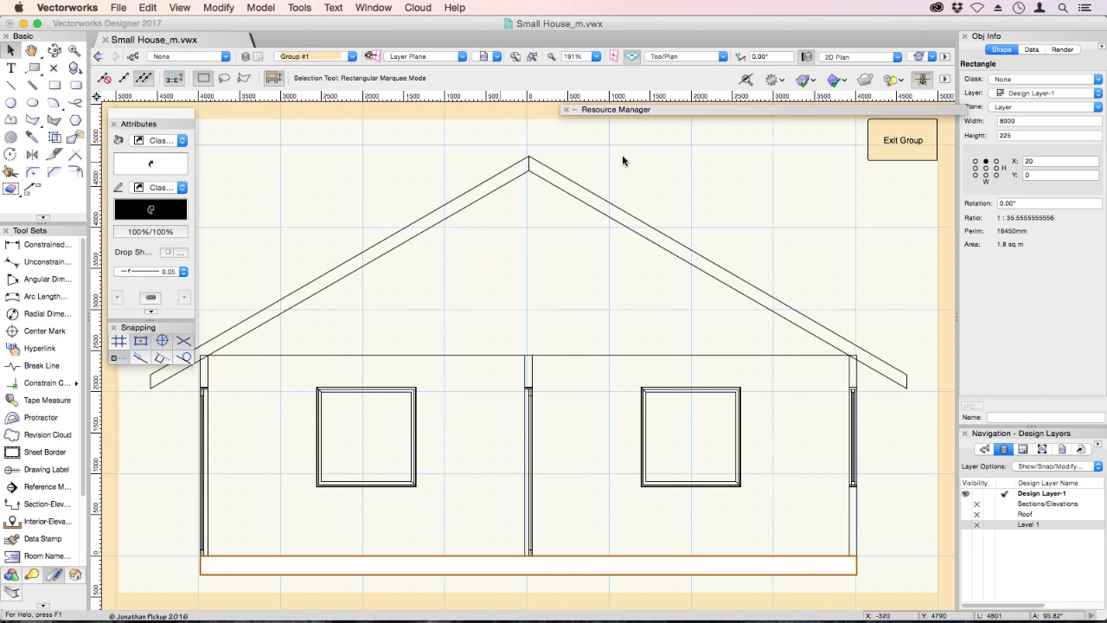
{"action": "left_click", "coordinate": [1022, 123]}
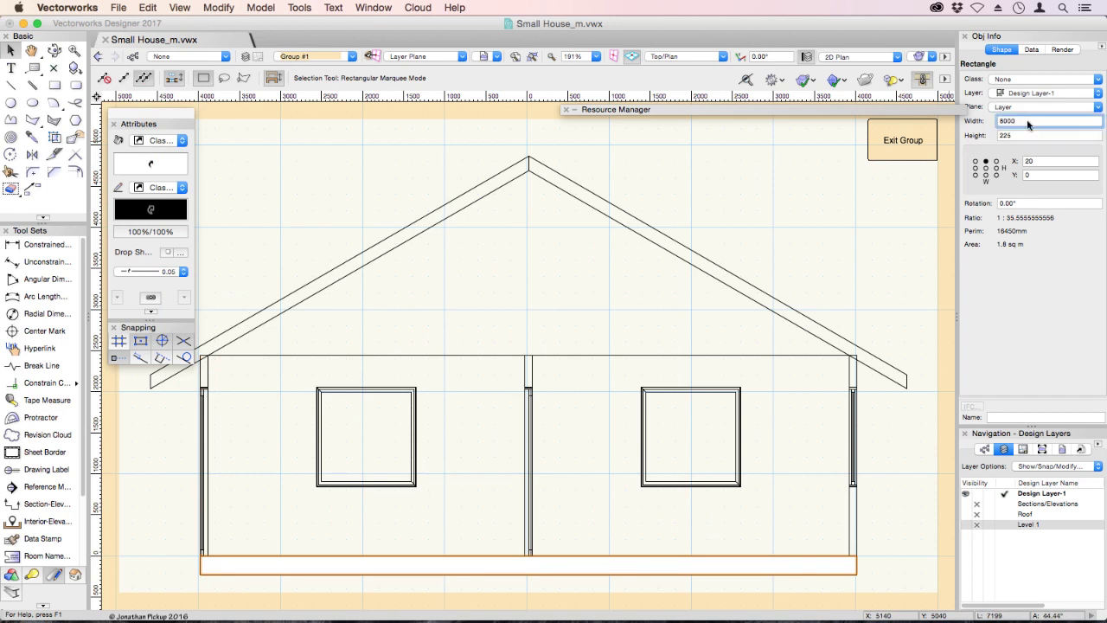
{"action": "type", "text": "-100"}
{"action": "key", "text": "Return"}
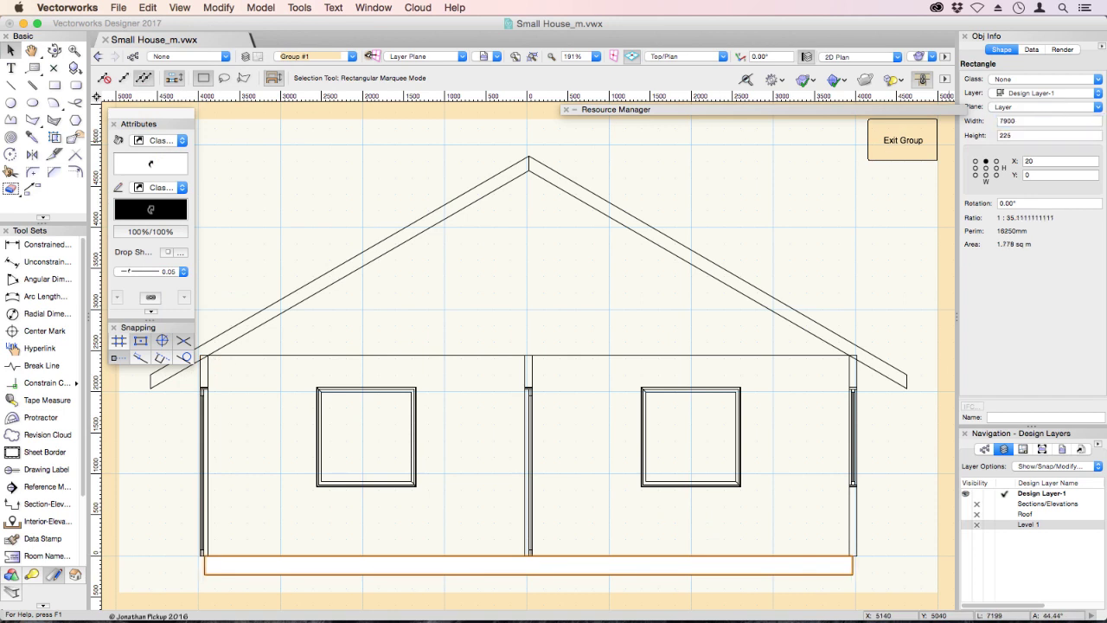
{"action": "left_click", "coordinate": [804, 256]}
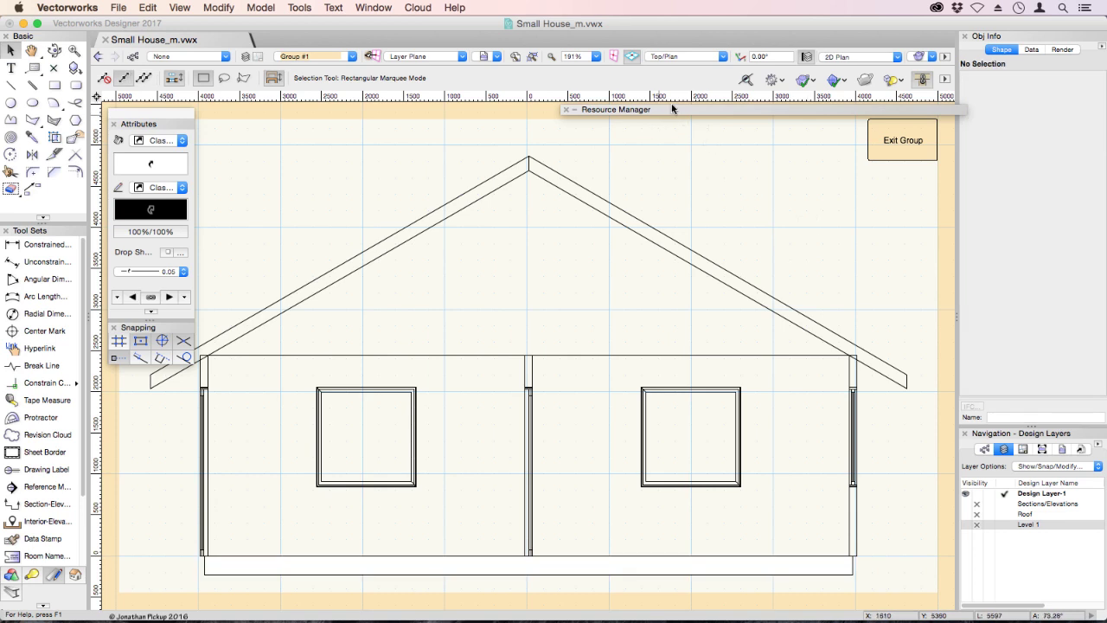
Place the Fnd_3block footing symbol at the bottom-left wall corner.
{"action": "mouse_move", "coordinate": [670, 110]}
{"action": "left_click", "coordinate": [779, 173]}
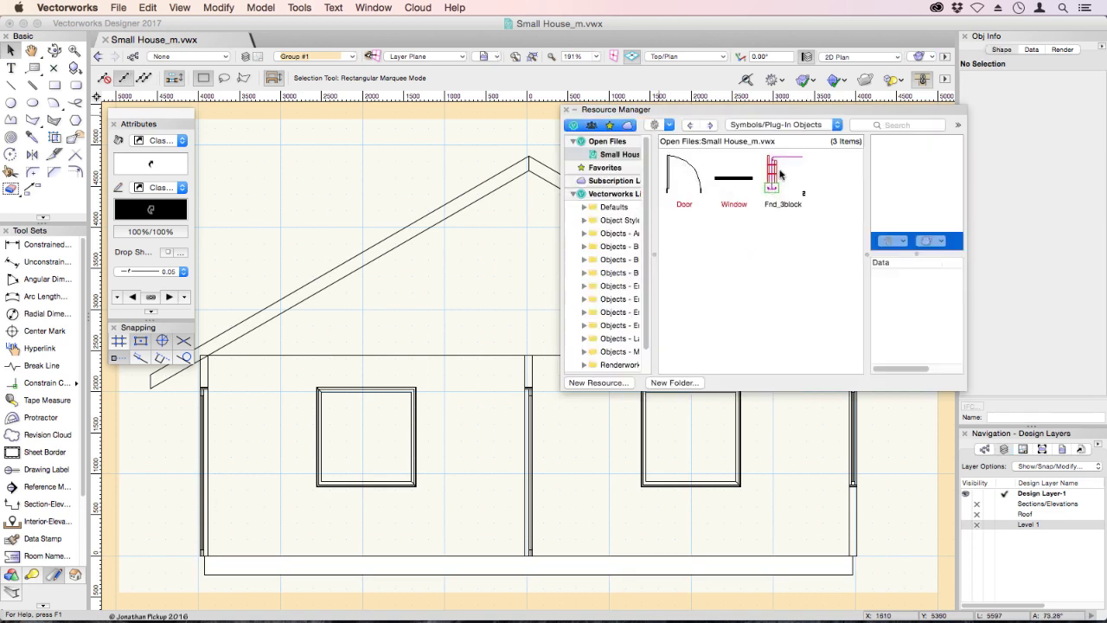
{"action": "left_click", "coordinate": [773, 180]}
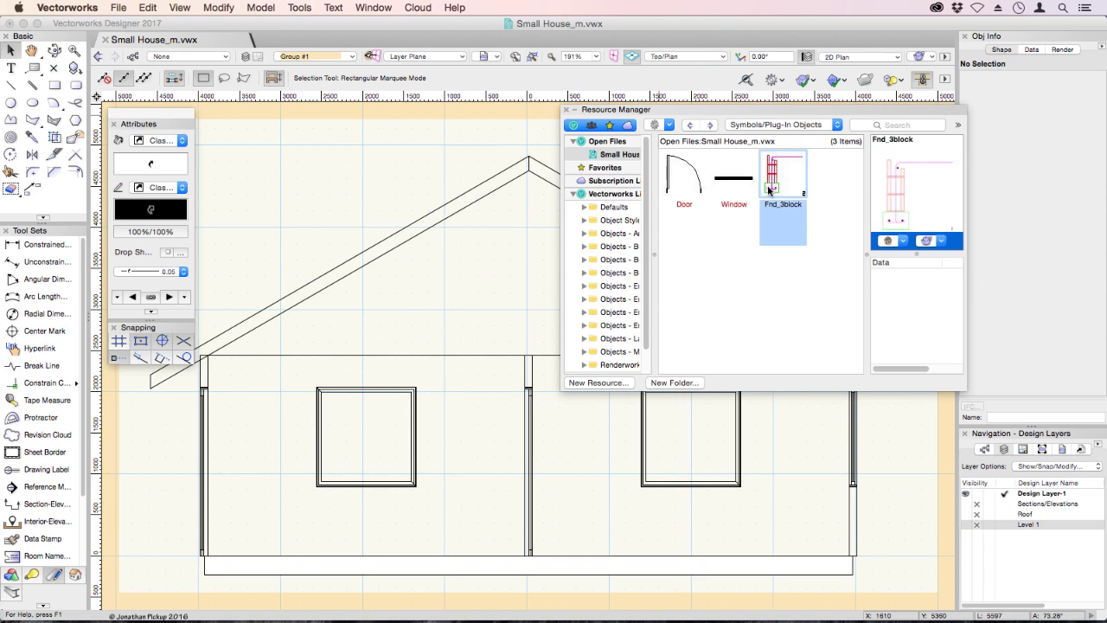
{"action": "mouse_move", "coordinate": [768, 189]}
{"action": "left_mouse_down"}
{"action": "mouse_move", "coordinate": [517, 370]}
{"action": "mouse_move", "coordinate": [253, 529]}
{"action": "mouse_move", "coordinate": [250, 543]}
{"action": "mouse_move", "coordinate": [248, 516]}
{"action": "mouse_move", "coordinate": [201, 558]}
{"action": "mouse_move", "coordinate": [224, 555]}
{"action": "left_mouse_up"}
{"action": "key", "text": "z"}
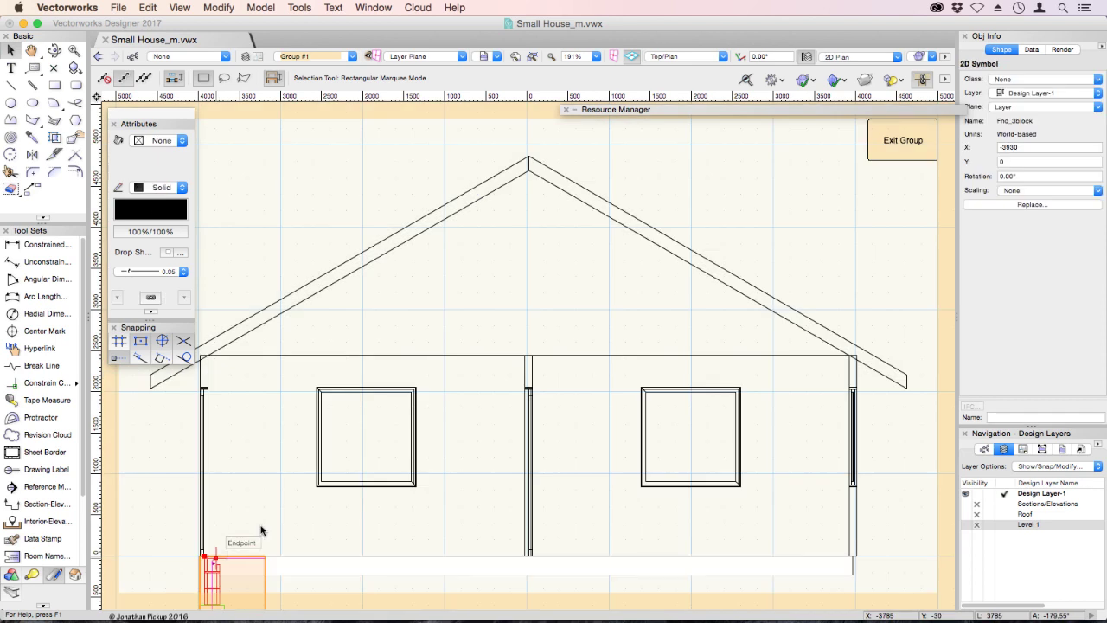
{"action": "scroll", "coordinate": [393, 467], "scroll_direction": "down", "scroll_amount": 5}
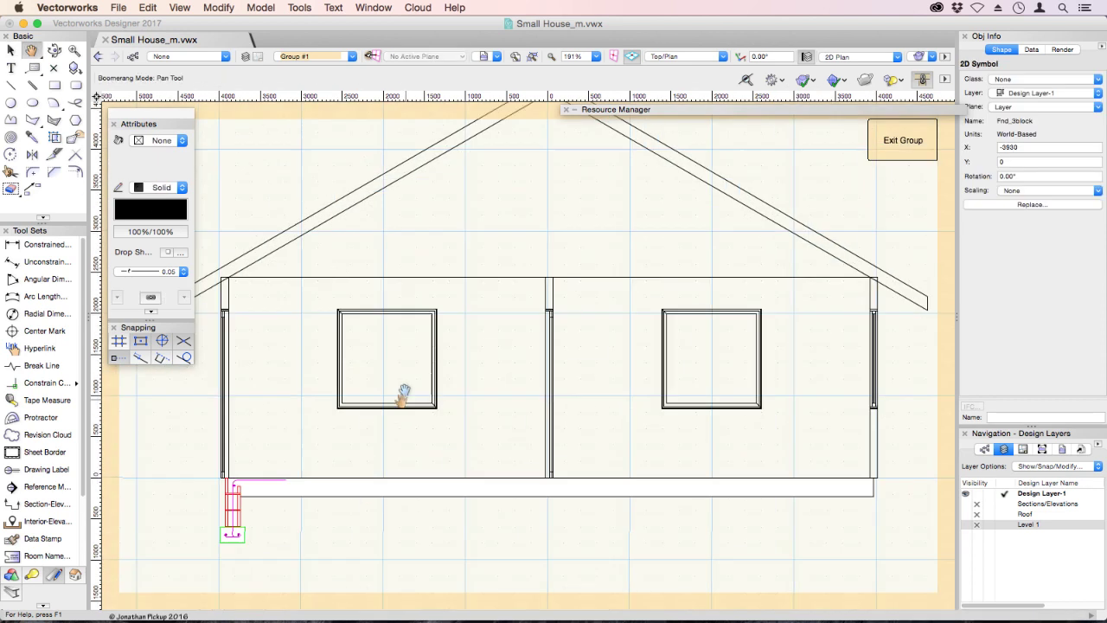
Mirror a duplicate of the footing about the strip's centre axis to the right wall.
{"action": "left_click", "coordinate": [32, 154]}
{"action": "left_click", "coordinate": [123, 78]}
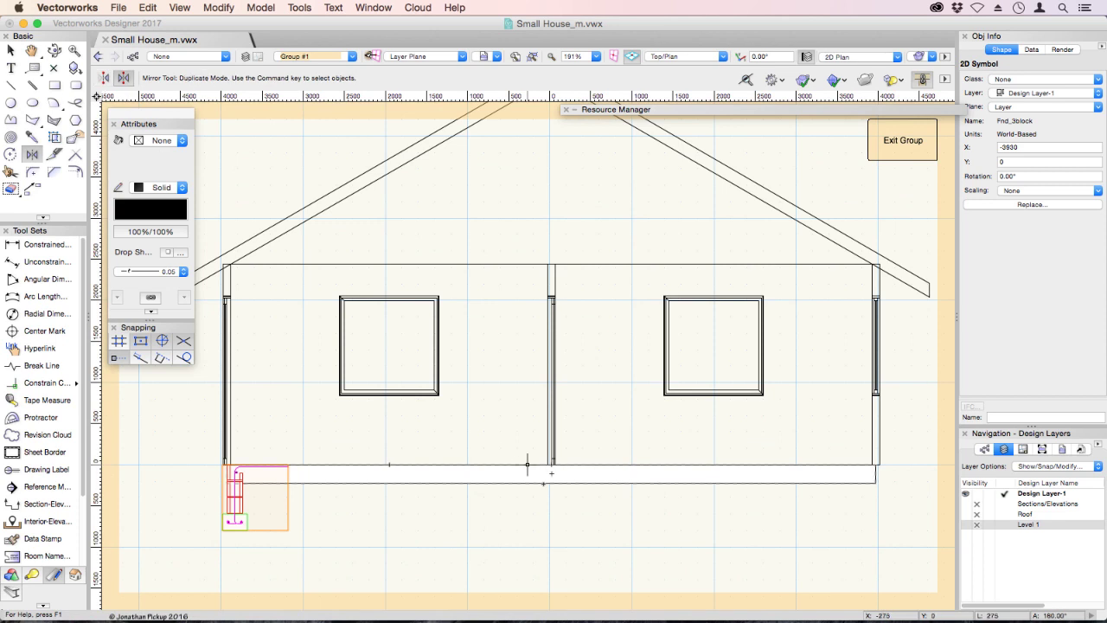
{"action": "left_click", "coordinate": [550, 483]}
{"action": "left_click", "coordinate": [551, 525]}
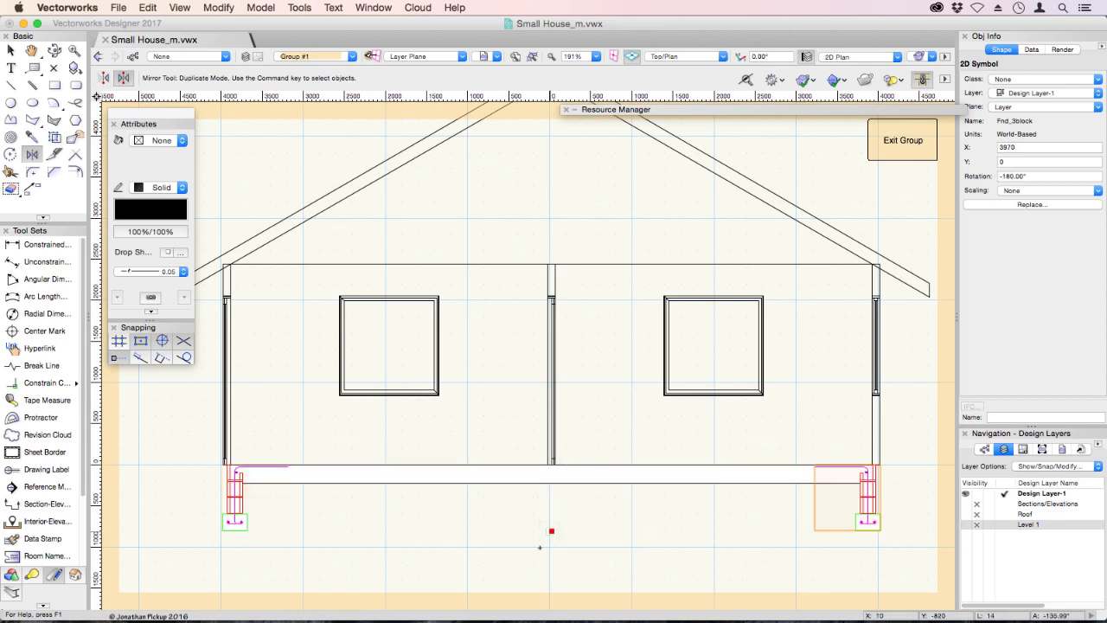
{"action": "left_click", "coordinate": [53, 50]}
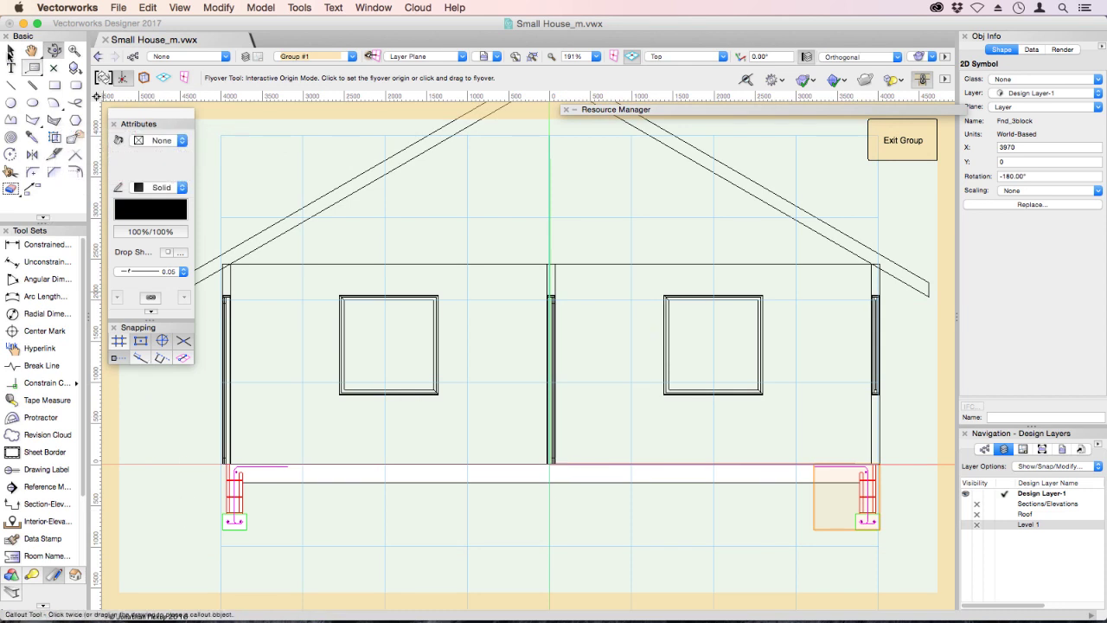
Exit the group, move it to the Sections/Elevations layer, and make that layer active.
{"action": "left_click", "coordinate": [10, 50]}
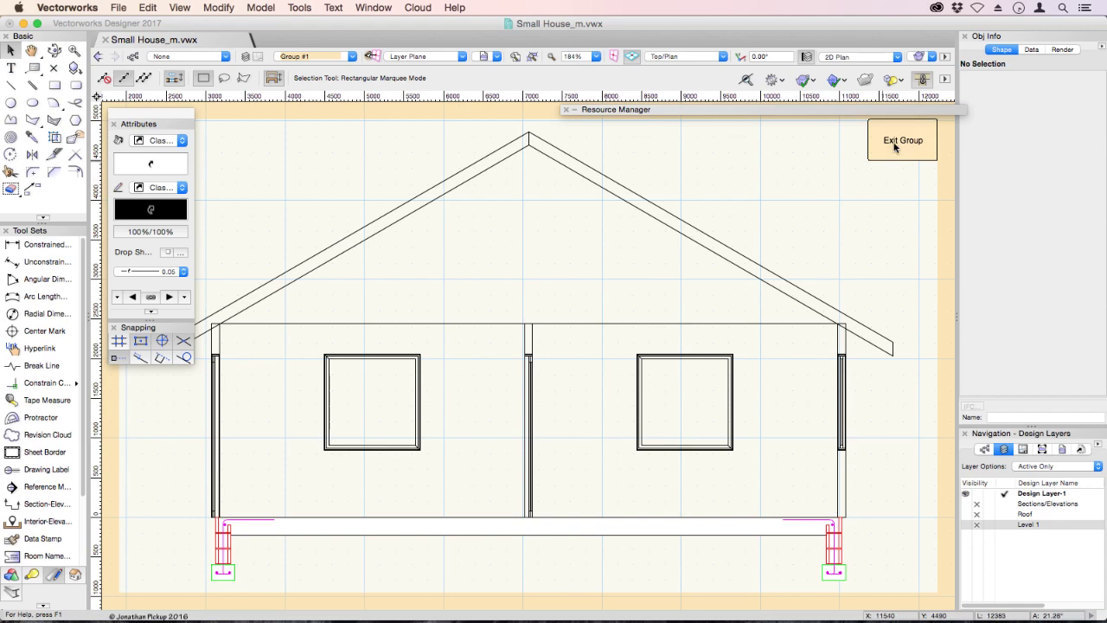
{"action": "left_click", "coordinate": [896, 145]}
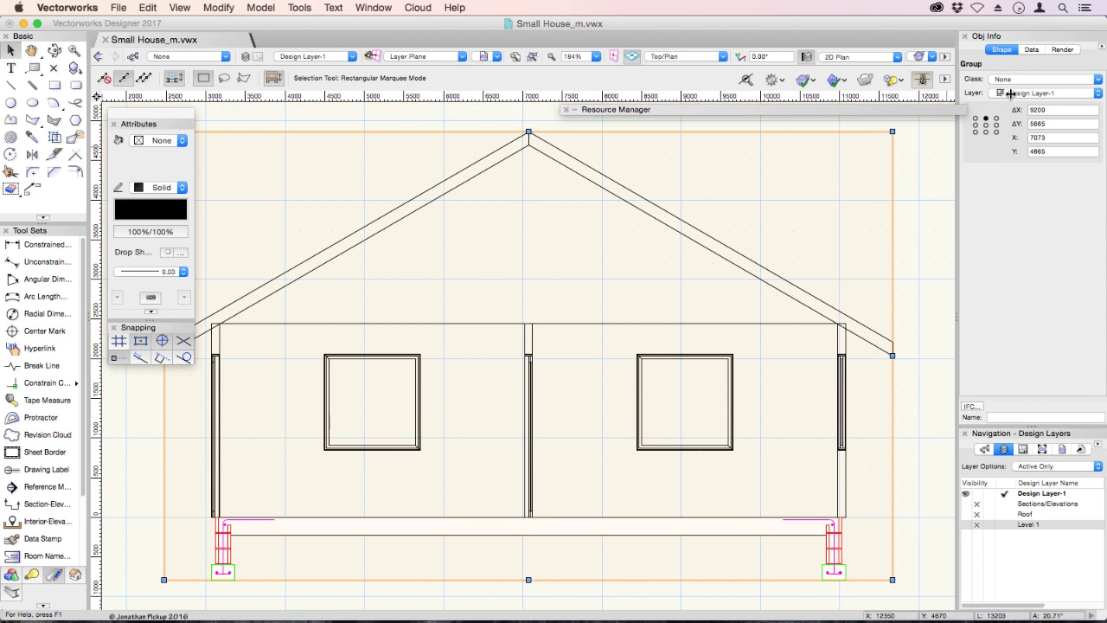
{"action": "left_click", "coordinate": [1009, 94]}
{"action": "left_click", "coordinate": [1013, 107]}
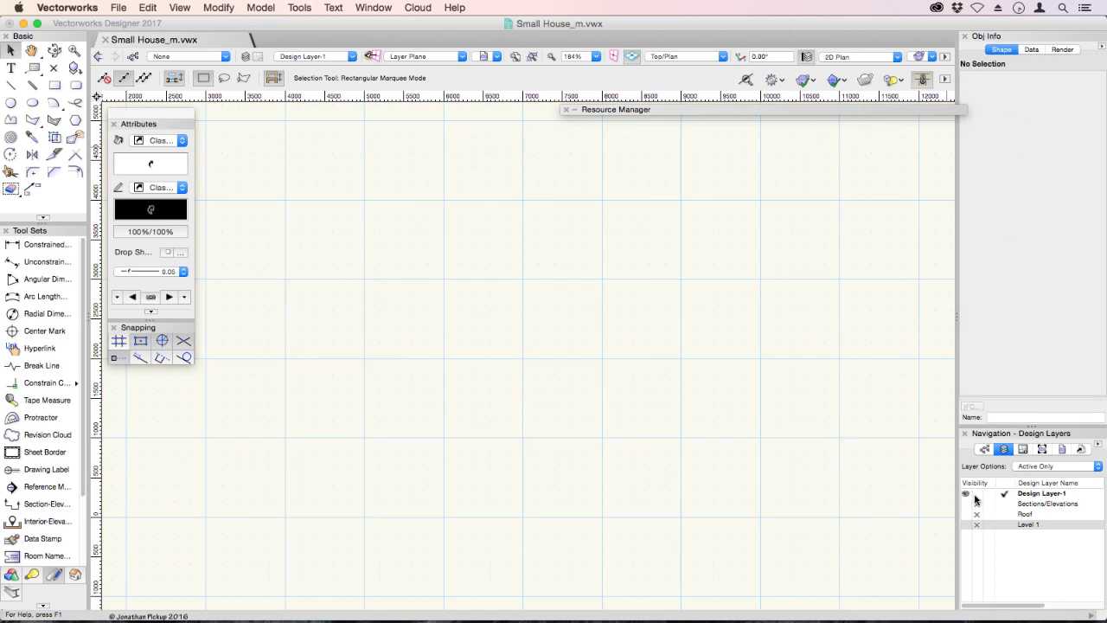
{"action": "left_click", "coordinate": [1004, 503]}
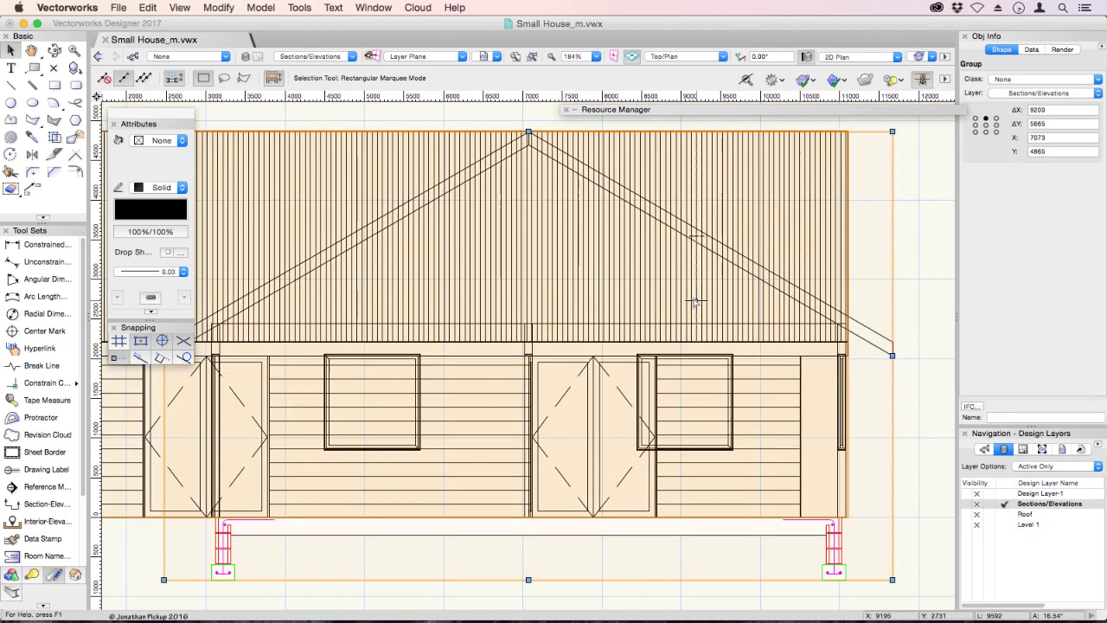
Drag the section beside the row of other house elevations.
{"action": "scroll", "coordinate": [694, 301], "scroll_direction": "down", "scroll_amount": 5}
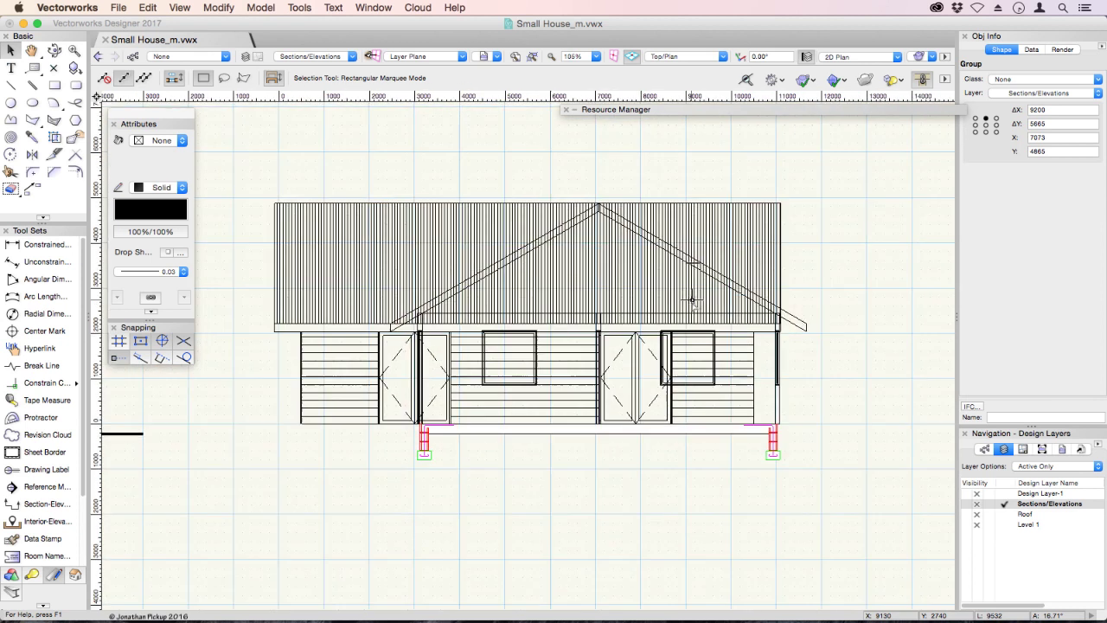
{"action": "scroll", "coordinate": [692, 300], "scroll_direction": "down", "scroll_amount": 10}
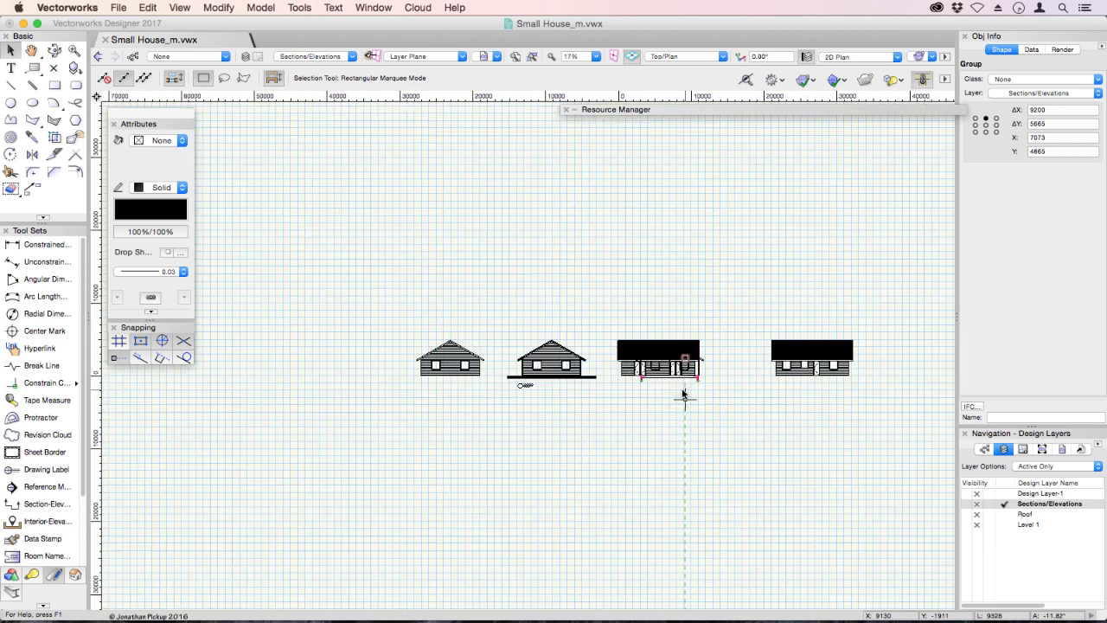
{"action": "left_click_drag", "start_coordinate": [692, 368], "coordinate": [455, 350]}
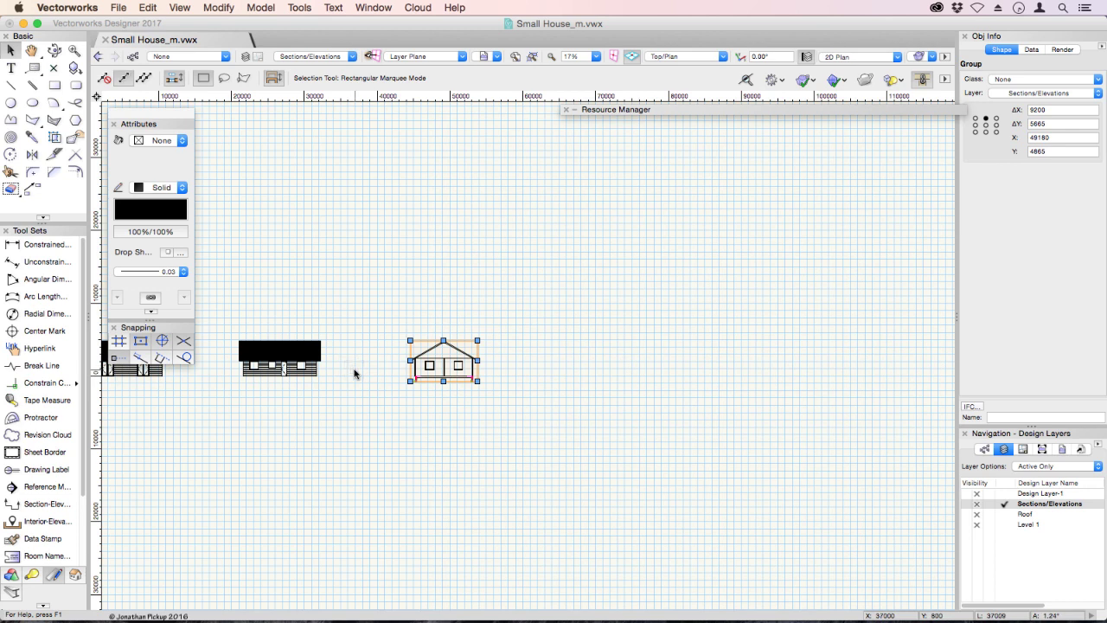
{"action": "mouse_move", "coordinate": [375, 360]}
{"action": "left_mouse_down"}
{"action": "mouse_move", "coordinate": [882, 316]}
{"action": "mouse_move", "coordinate": [801, 309]}
{"action": "left_mouse_up"}
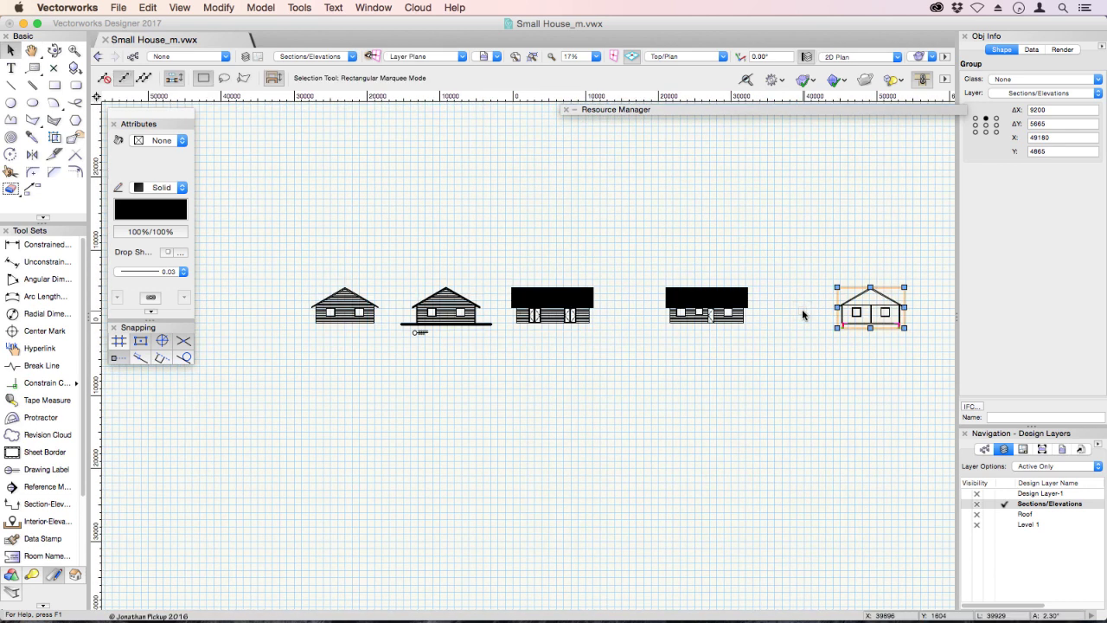